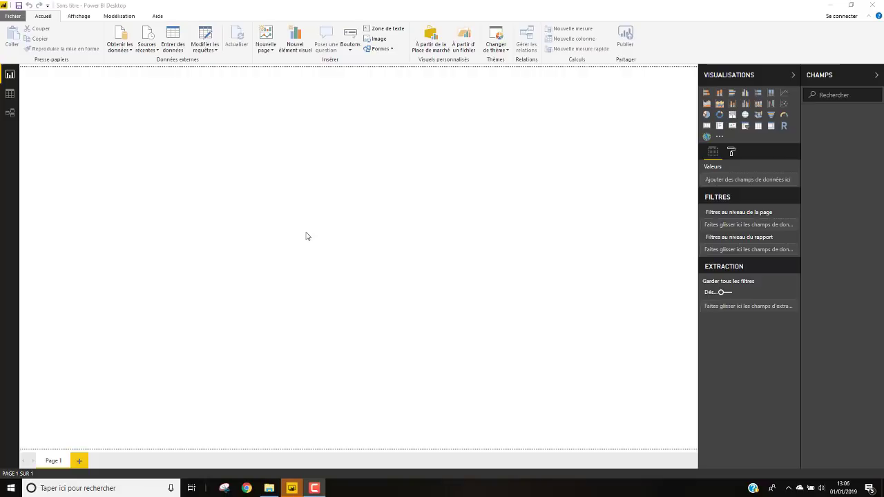
Bring up the full list of available data source connectors, review it, and close it without connecting.
{"action": "left_click", "coordinate": [128, 47]}
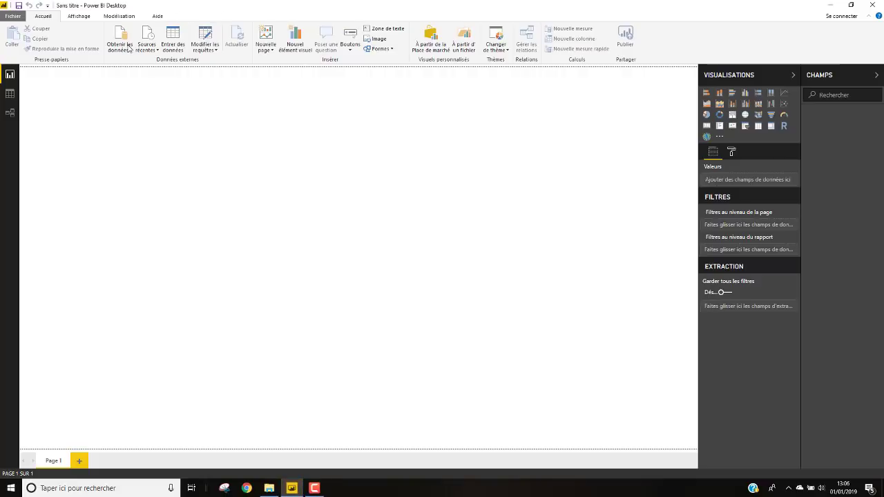
{"action": "left_click", "coordinate": [128, 51]}
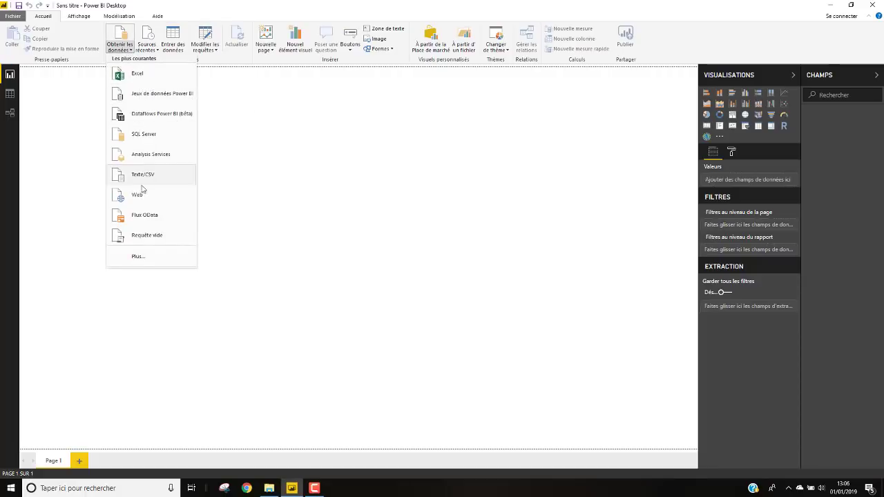
{"action": "left_click", "coordinate": [138, 257]}
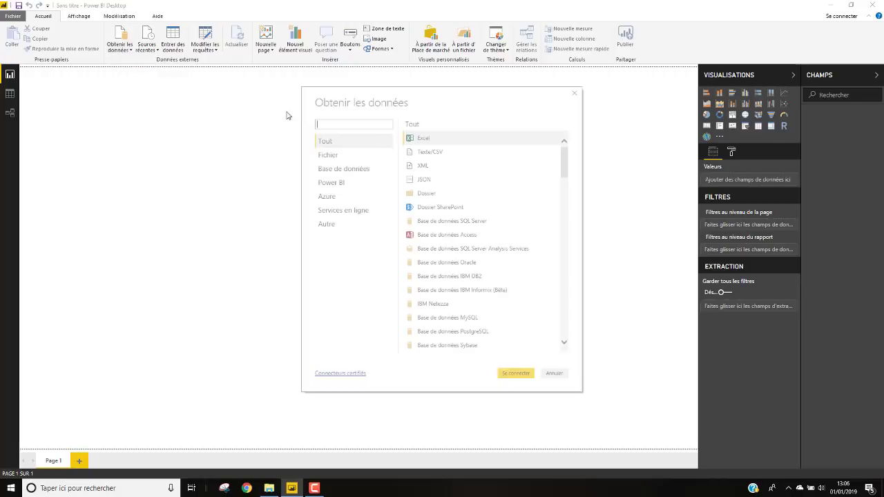
{"action": "left_click", "coordinate": [573, 94]}
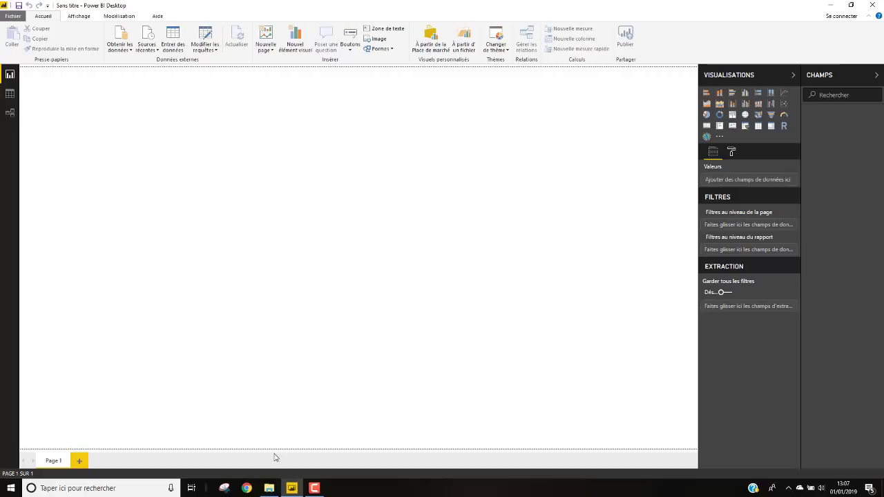
Switch to File Explorer and open Produit1 - Budget.xlsx from the Budget Produits folder.
{"action": "left_click", "coordinate": [270, 489]}
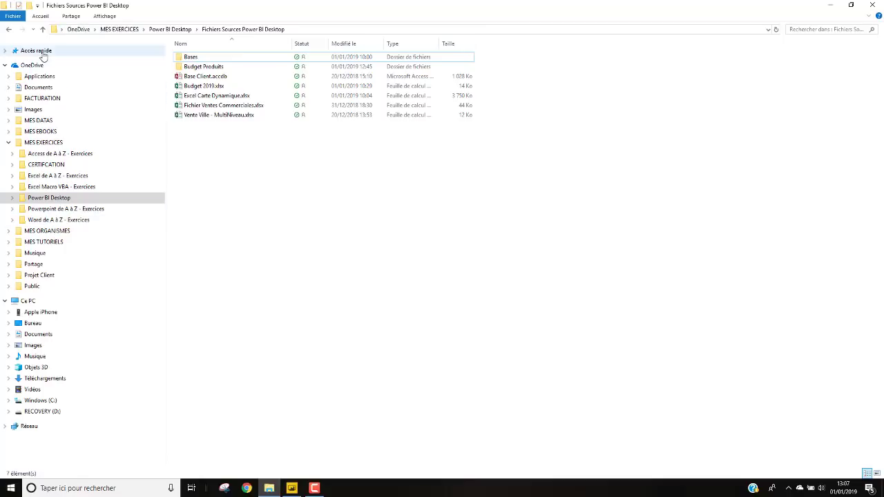
{"action": "left_click", "coordinate": [198, 69]}
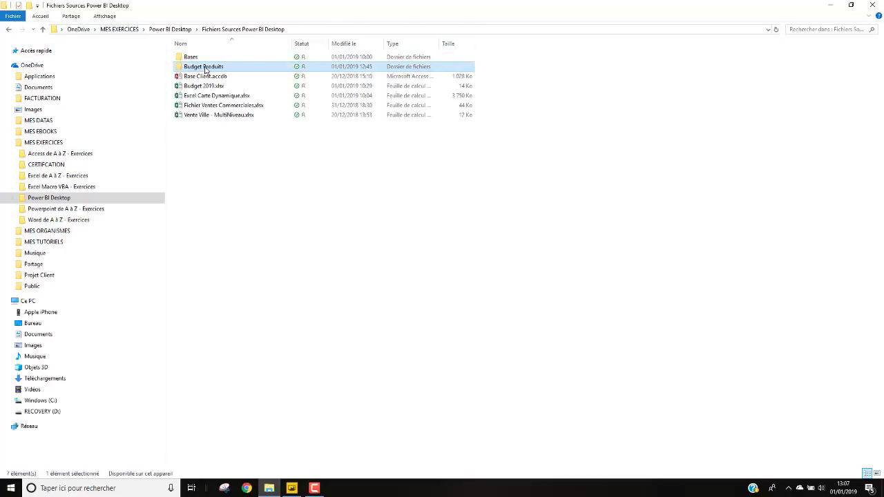
{"action": "double_click", "coordinate": [204, 69]}
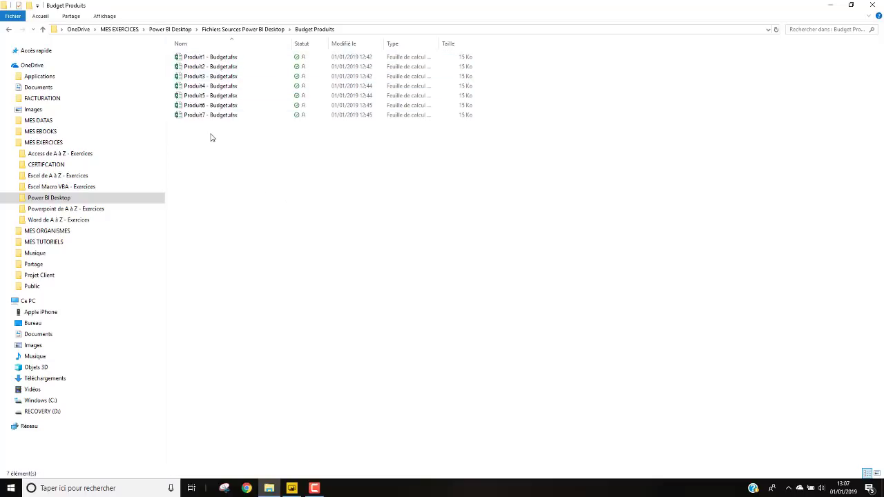
{"action": "double_click", "coordinate": [204, 58]}
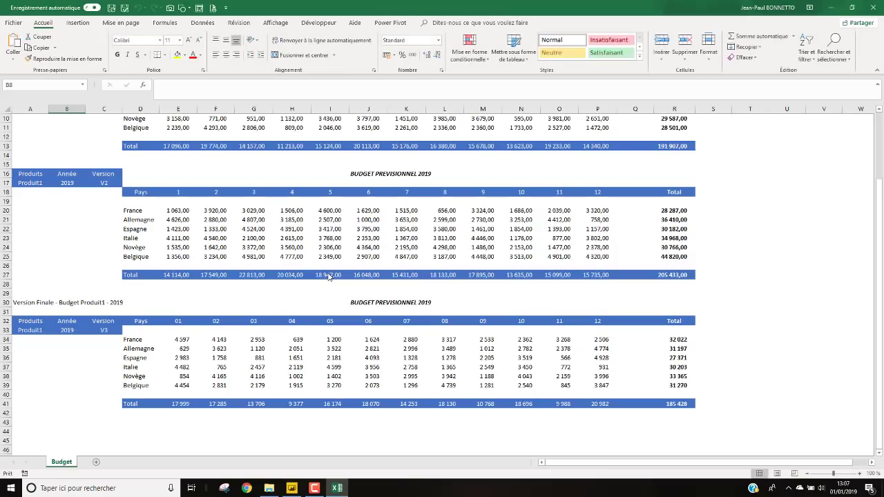
Examine the layout of the V1, V2 and V3 budget tables on the Budget sheet of the Produit1 workbook.
{"action": "scroll", "coordinate": [135, 129], "scroll_direction": "up", "scroll_amount": 3}
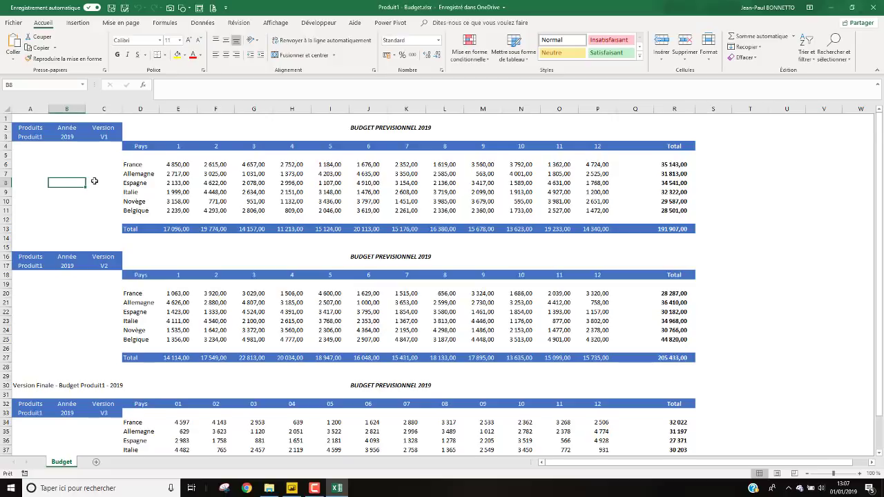
{"action": "scroll", "coordinate": [94, 181], "scroll_direction": "down", "scroll_amount": 1}
{"action": "scroll", "coordinate": [94, 181], "scroll_direction": "up", "scroll_amount": 1}
{"action": "scroll", "coordinate": [150, 142], "scroll_direction": "down", "scroll_amount": 3}
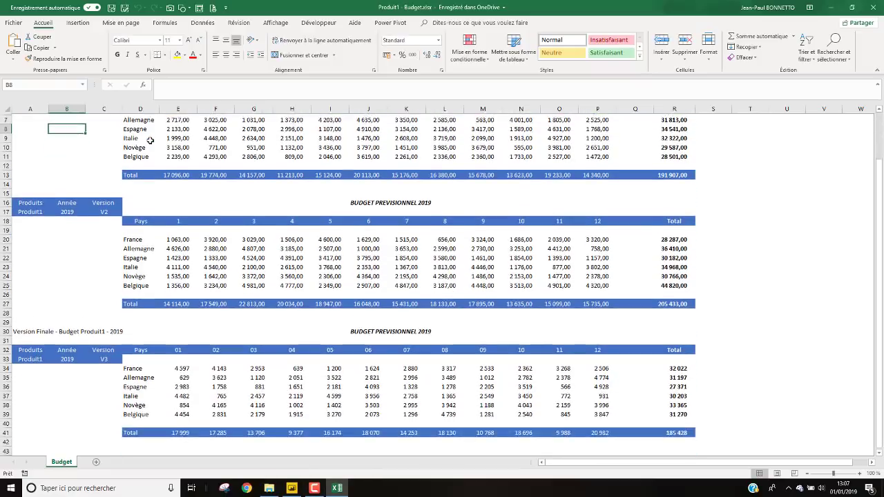
{"action": "scroll", "coordinate": [149, 138], "scroll_direction": "up", "scroll_amount": 3}
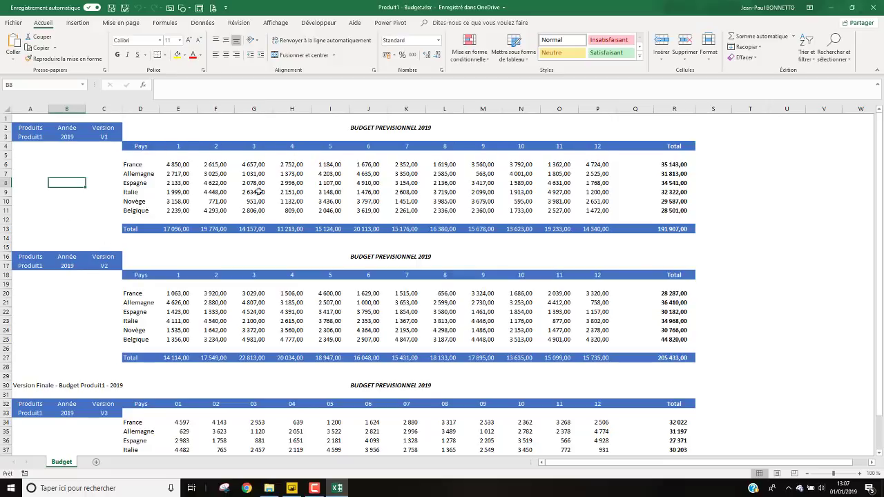
{"action": "scroll", "coordinate": [135, 131], "scroll_direction": "down", "scroll_amount": 3}
{"action": "scroll", "coordinate": [134, 131], "scroll_direction": "up", "scroll_amount": 2}
{"action": "scroll", "coordinate": [399, 162], "scroll_direction": "down", "scroll_amount": 3}
{"action": "scroll", "coordinate": [142, 123], "scroll_direction": "up", "scroll_amount": 2}
{"action": "scroll", "coordinate": [141, 122], "scroll_direction": "up", "scroll_amount": 1}
{"action": "scroll", "coordinate": [99, 246], "scroll_direction": "down", "scroll_amount": 6}
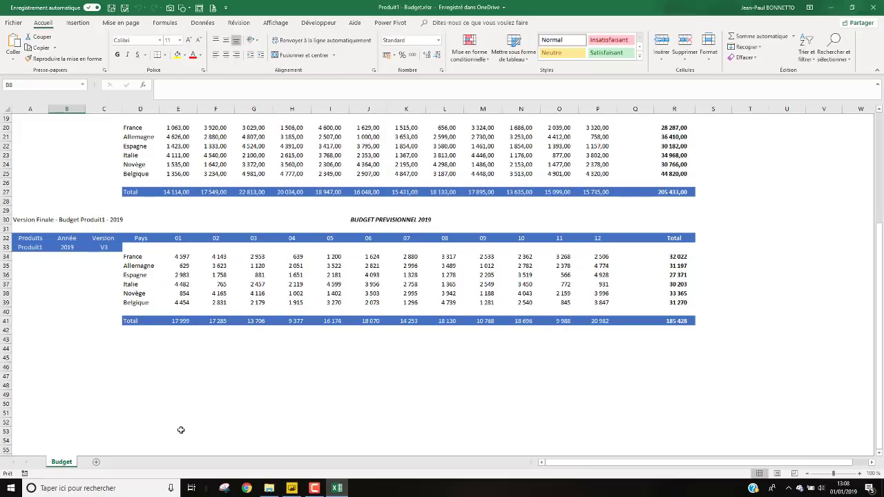
Open Produit2 - Budget.xlsx from the Budget Produits folder, review its three budget tables, and close it.
{"action": "left_click", "coordinate": [269, 488]}
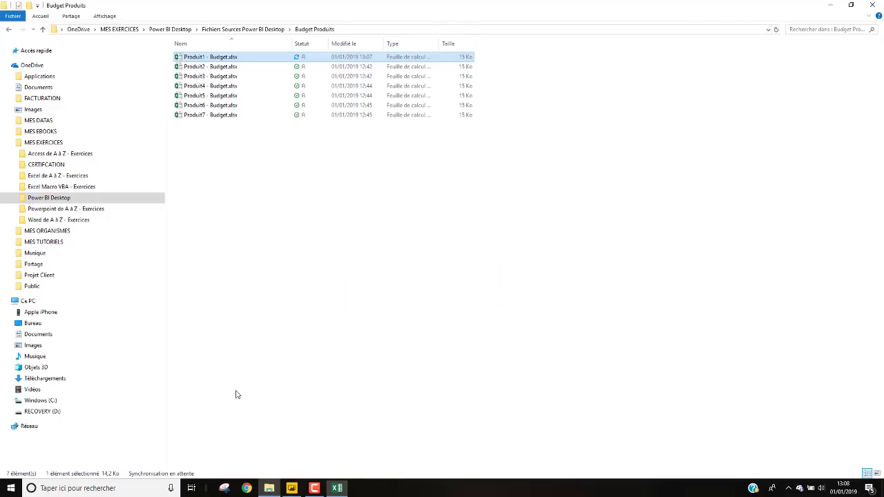
{"action": "double_click", "coordinate": [204, 66]}
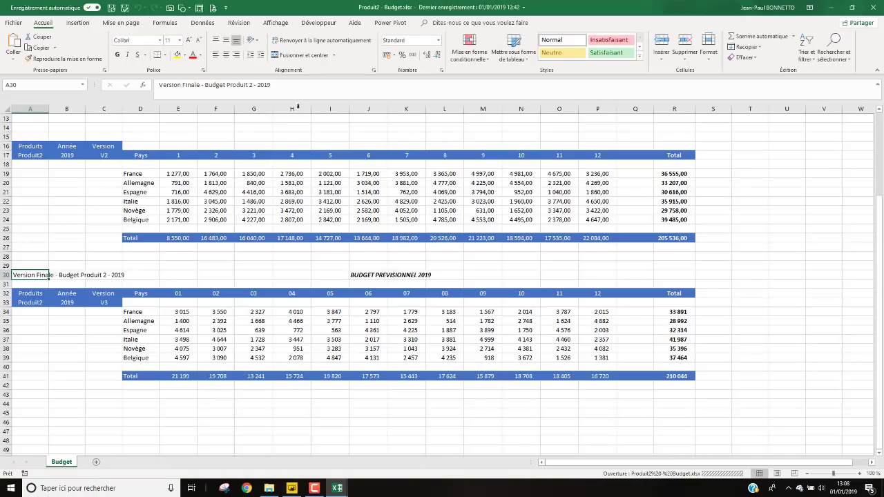
{"action": "scroll", "coordinate": [47, 228], "scroll_direction": "up", "scroll_amount": 3}
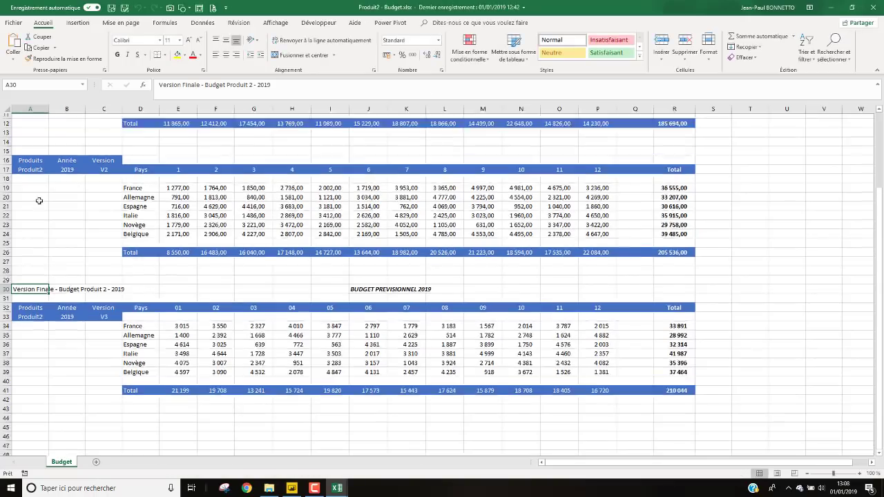
{"action": "scroll", "coordinate": [49, 199], "scroll_direction": "up", "scroll_amount": 1}
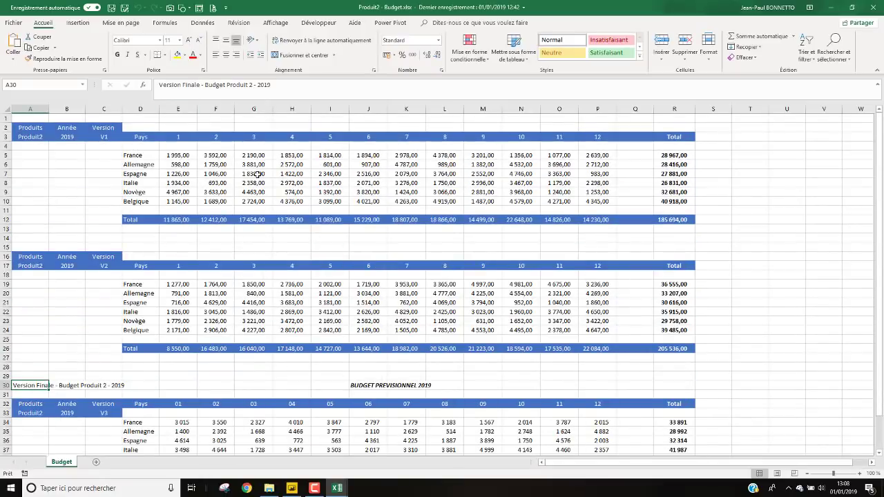
{"action": "scroll", "coordinate": [257, 174], "scroll_direction": "down", "scroll_amount": 5}
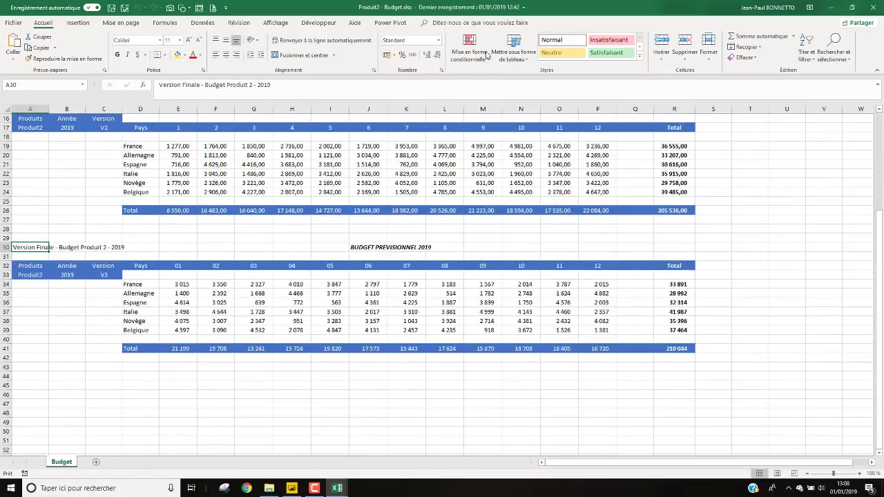
{"action": "left_click", "coordinate": [875, 8]}
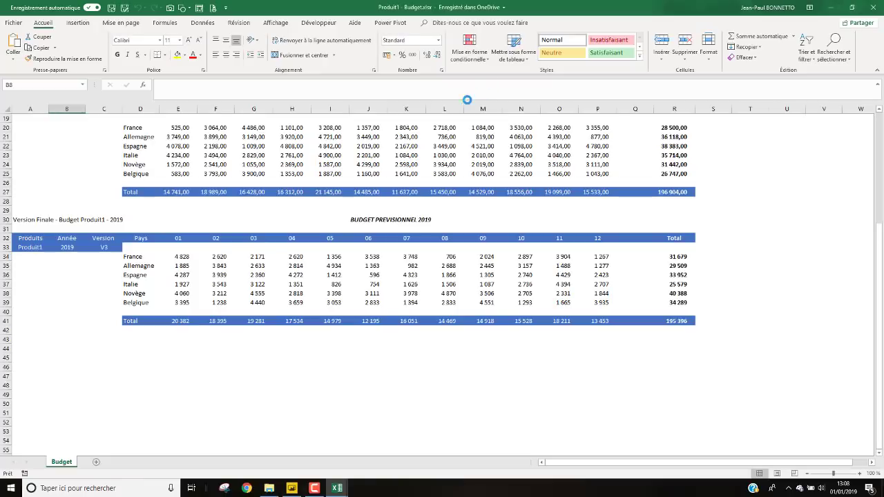
Review the Produit1 budget tables once more, close the workbook, and select its file in the folder.
{"action": "scroll", "coordinate": [193, 290], "scroll_direction": "up", "scroll_amount": 6}
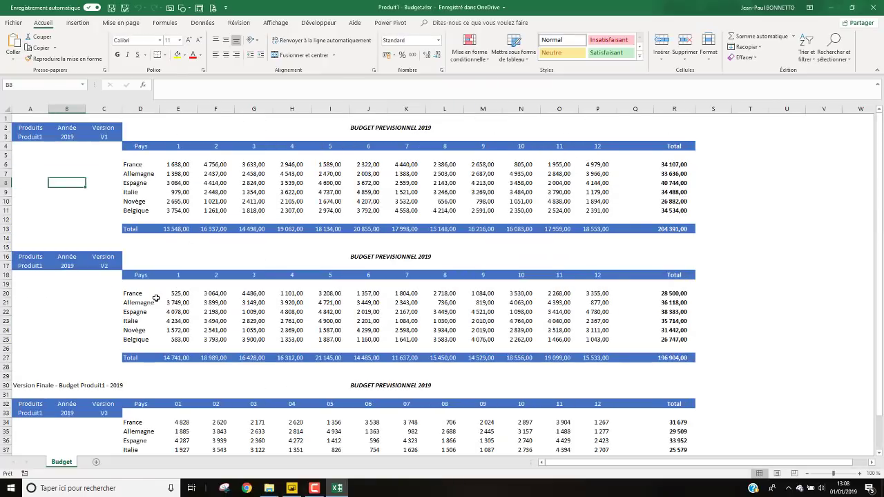
{"action": "scroll", "coordinate": [143, 280], "scroll_direction": "down", "scroll_amount": 3}
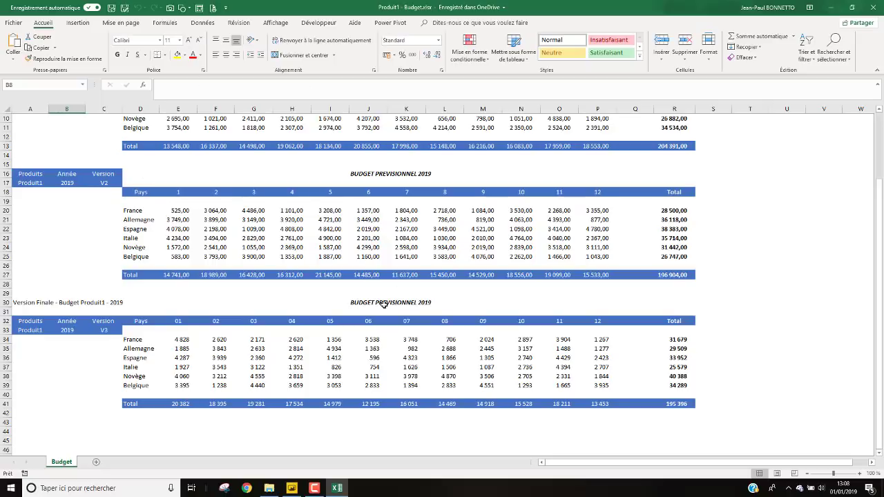
{"action": "left_click", "coordinate": [876, 8]}
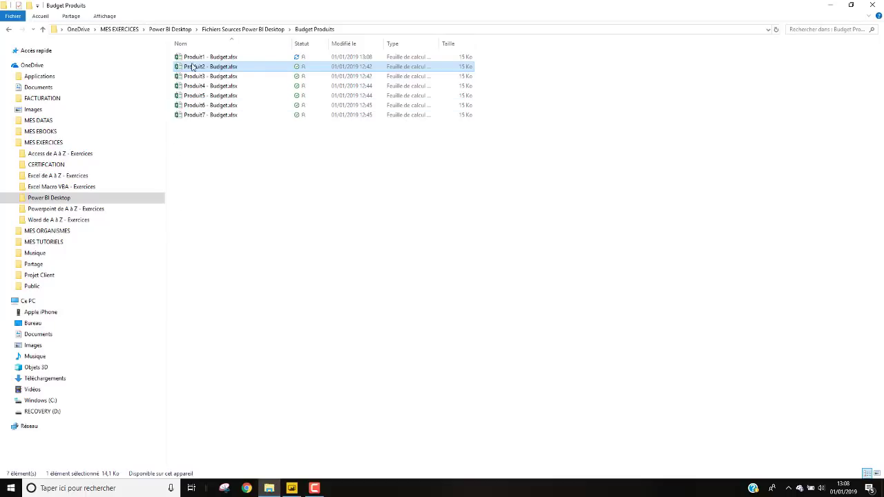
{"action": "left_click", "coordinate": [199, 58]}
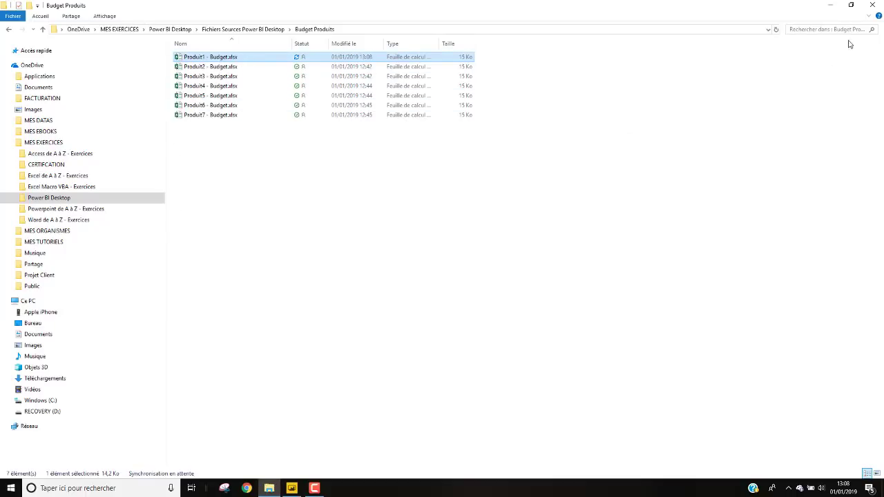
Return to Power BI Desktop and connect to the Excel workbook Produit1 - Budget.xlsx in Fichiers Sources Power BI Desktop > Budget Produits.
{"action": "left_click", "coordinate": [830, 5]}
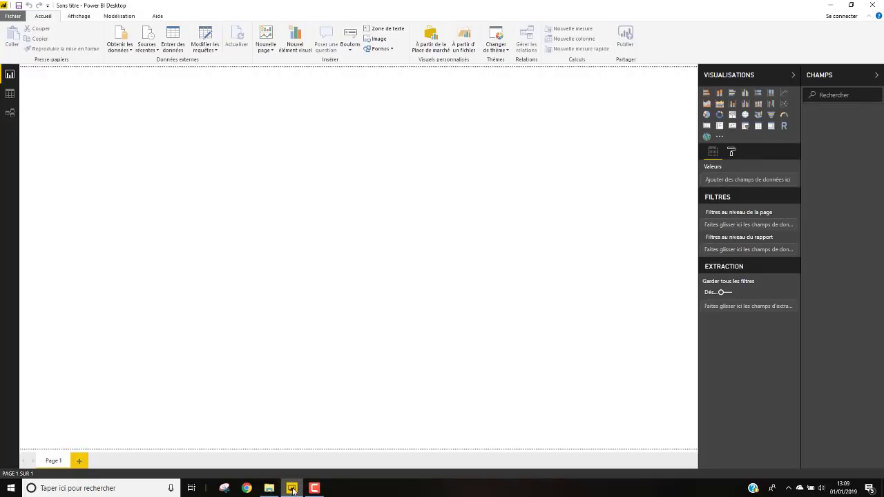
{"action": "mouse_move", "coordinate": [293, 490]}
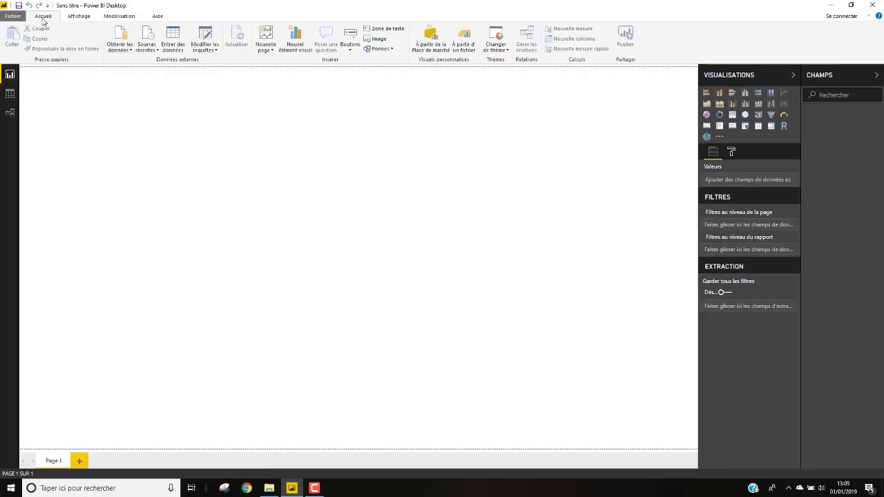
{"action": "left_click", "coordinate": [119, 46]}
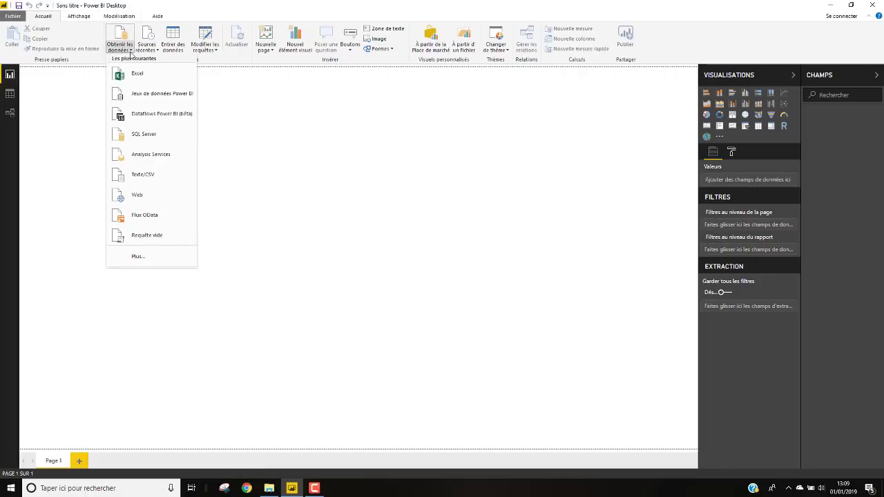
{"action": "left_click", "coordinate": [135, 74]}
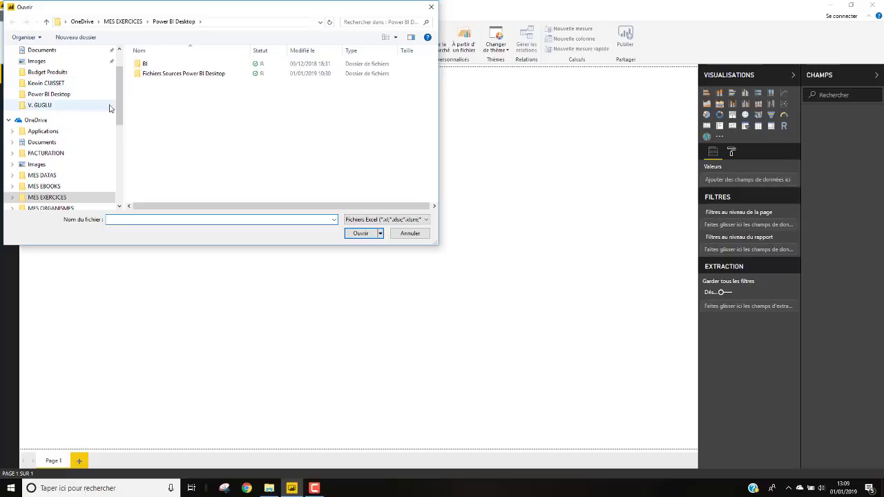
{"action": "double_click", "coordinate": [160, 74]}
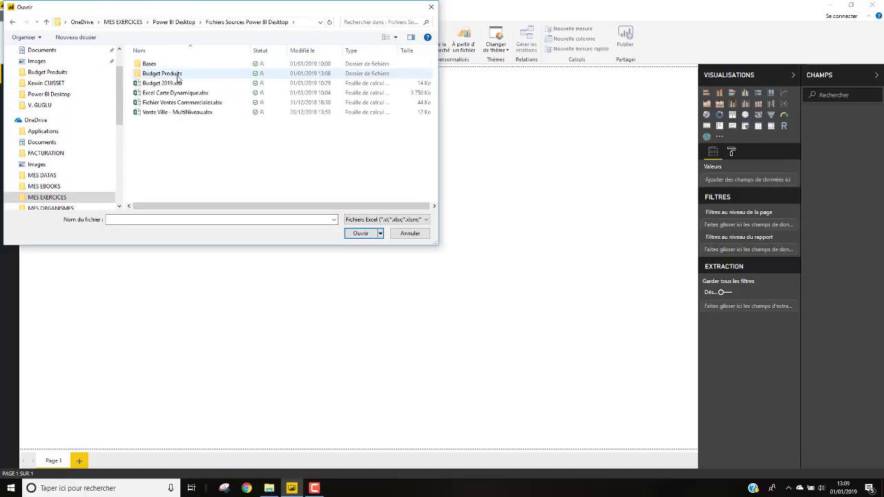
{"action": "double_click", "coordinate": [153, 76]}
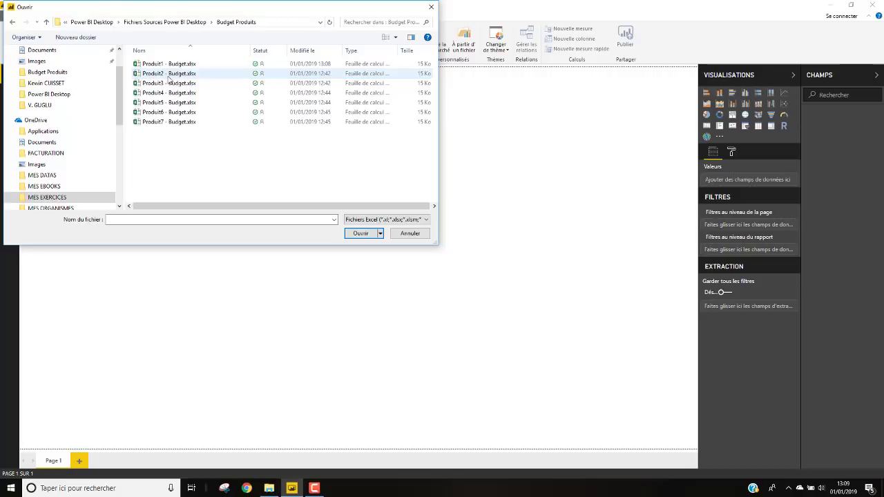
{"action": "left_click", "coordinate": [154, 65]}
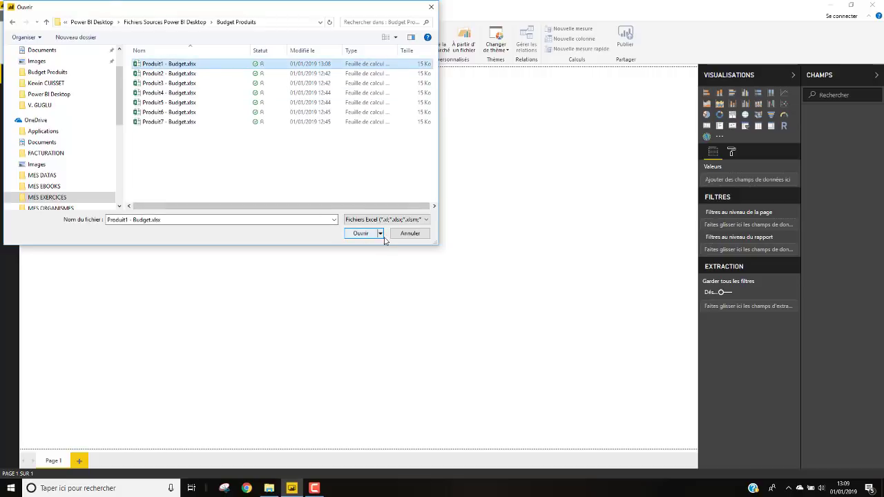
{"action": "left_click", "coordinate": [360, 234]}
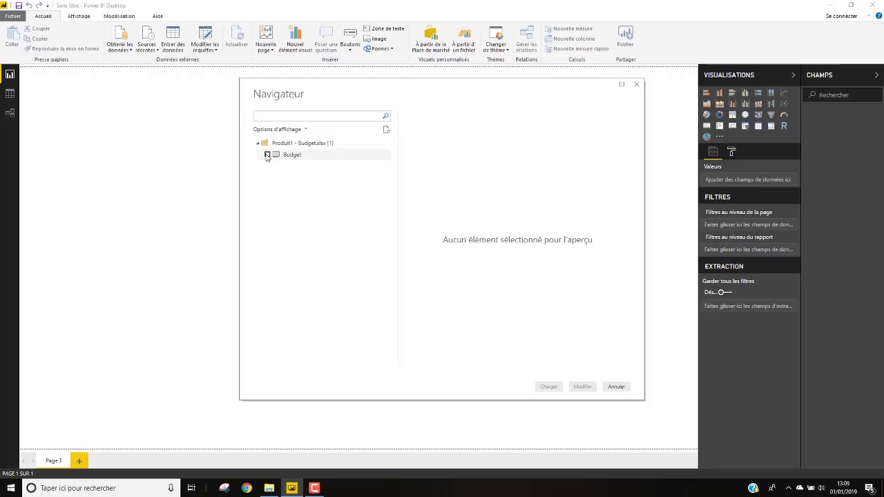
Choose the Budget sheet of the Produit1 workbook, enlarge its preview, and open it for editing in Power Query.
{"action": "left_click", "coordinate": [268, 155]}
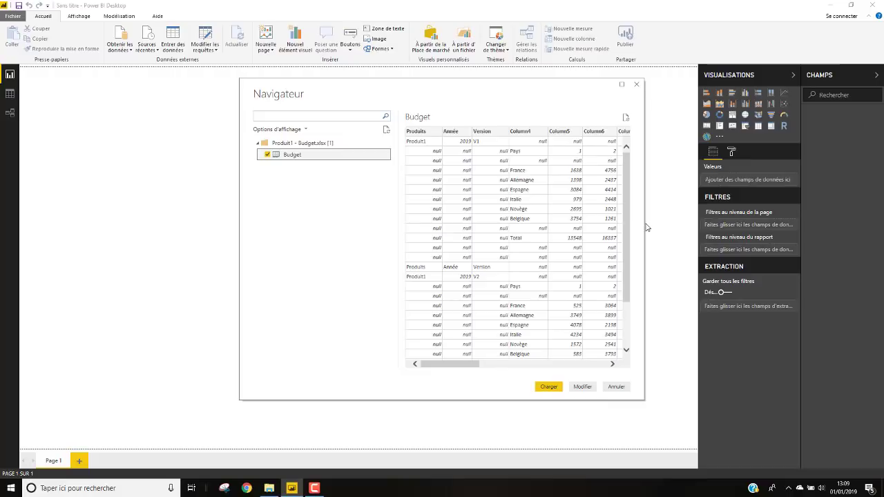
{"action": "left_click_drag", "start_coordinate": [643, 224], "coordinate": [691, 224]}
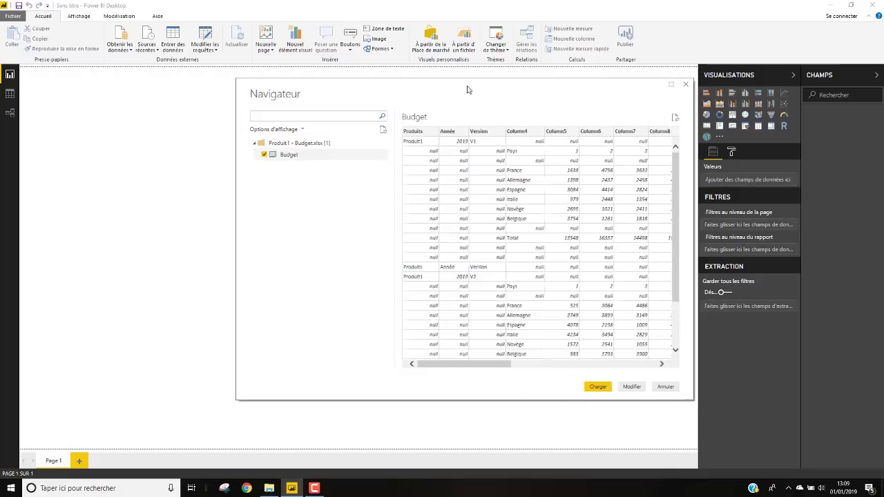
{"action": "left_click_drag", "start_coordinate": [468, 89], "coordinate": [330, 83]}
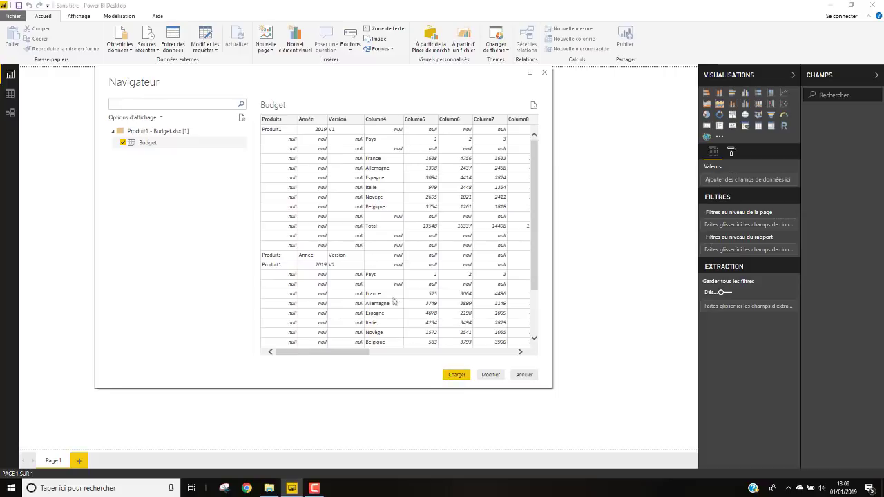
{"action": "left_click", "coordinate": [494, 374]}
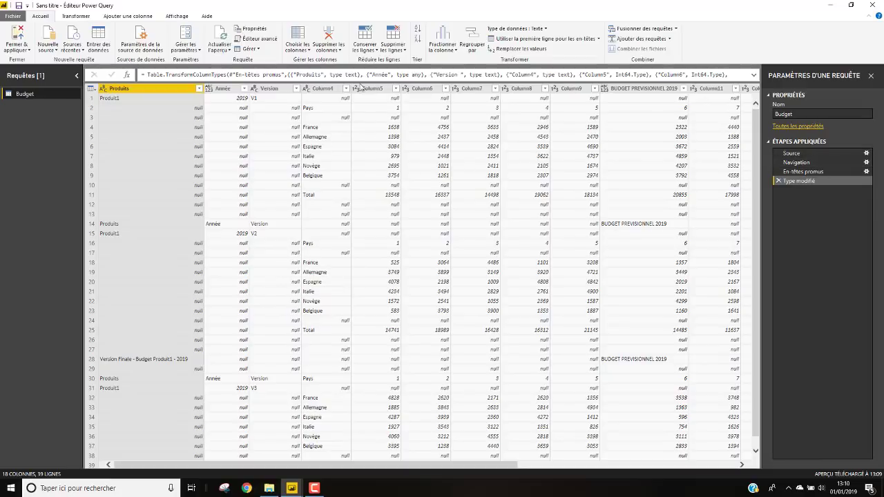
Examine the data at the applied steps Source, Navigation, En-têtes promus and Type modifié, and check the header promotion's settings.
{"action": "left_click", "coordinate": [794, 163]}
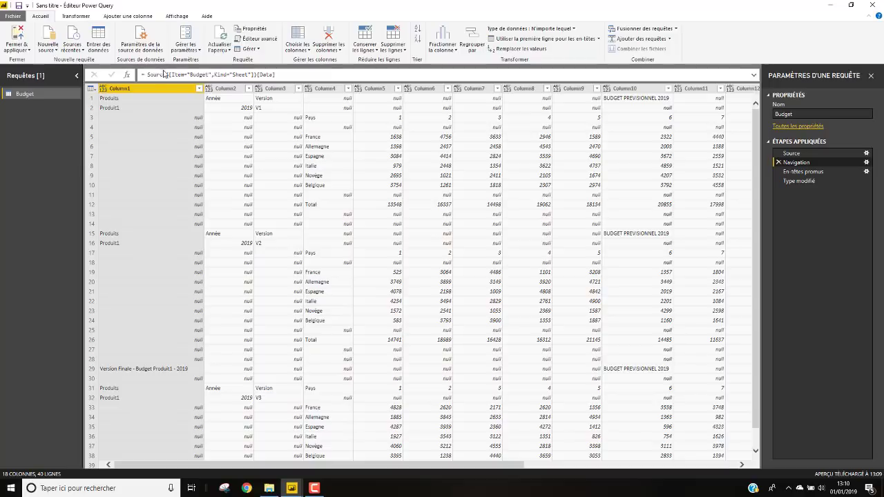
{"action": "left_click", "coordinate": [801, 171]}
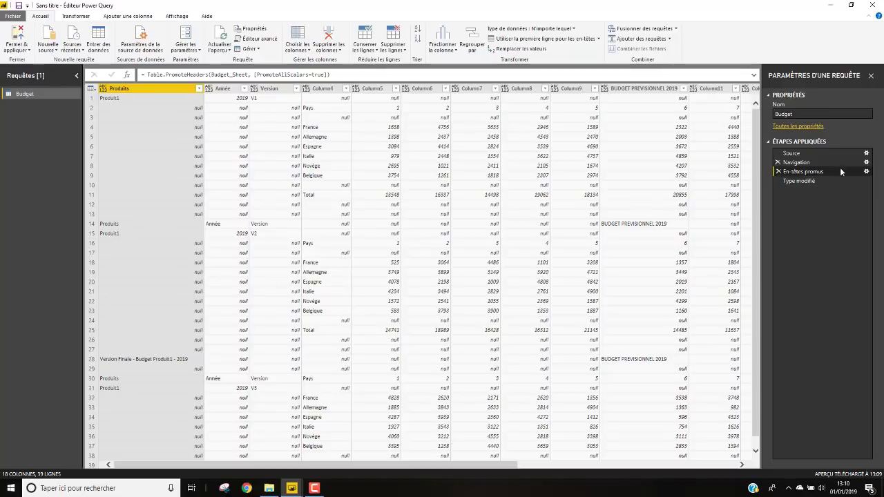
{"action": "left_click", "coordinate": [798, 182]}
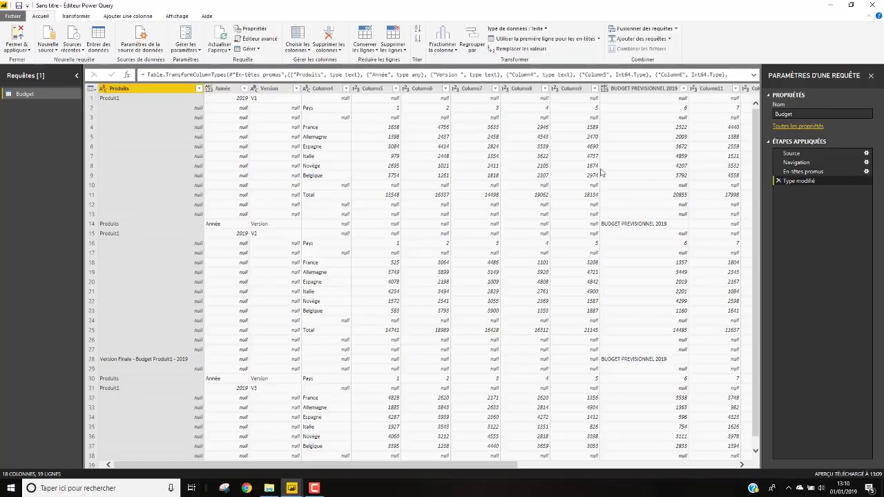
{"action": "left_click", "coordinate": [791, 154]}
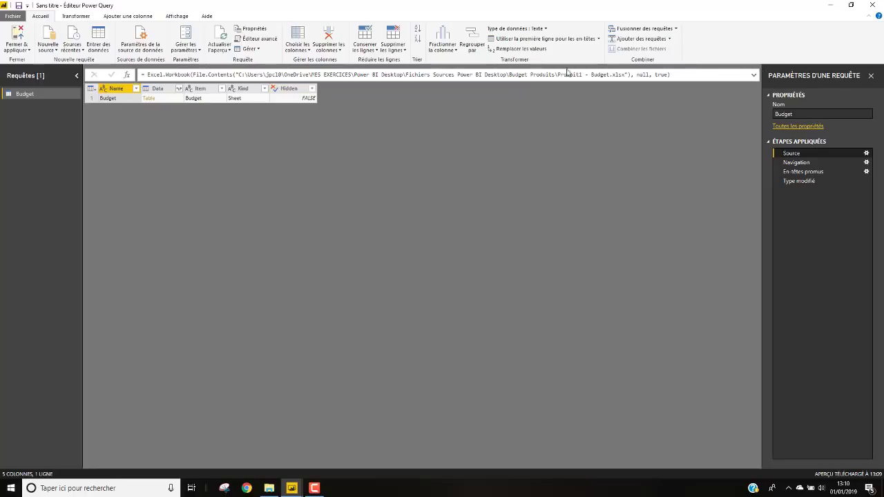
{"action": "left_click", "coordinate": [804, 171]}
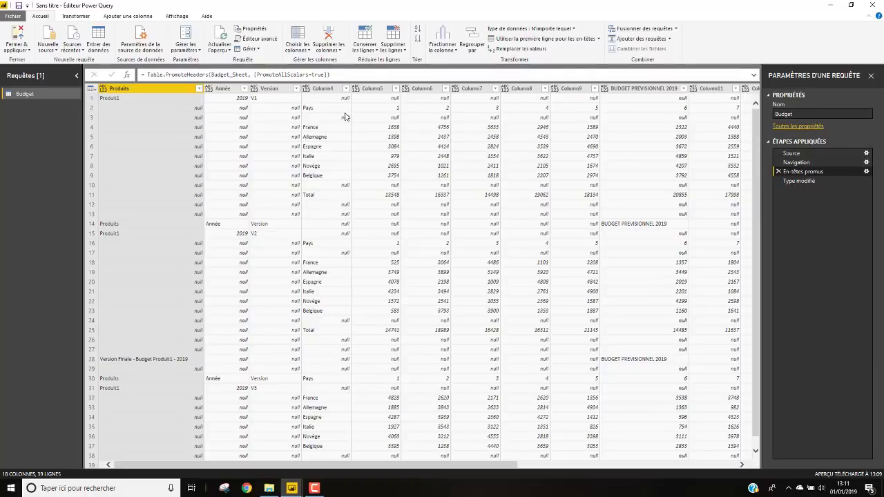
{"action": "left_click", "coordinate": [866, 172]}
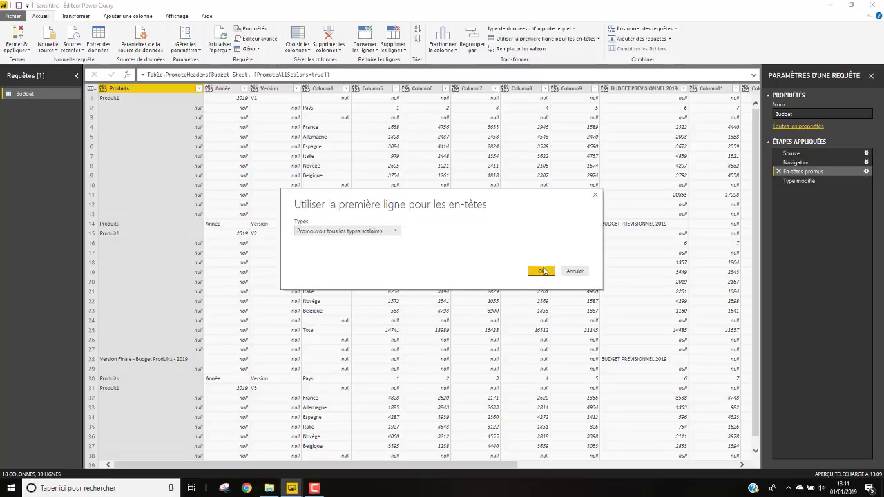
{"action": "left_click", "coordinate": [543, 271]}
Delete the applied steps En-têtes promus and Type modifié from the Budget query.
{"action": "left_click", "coordinate": [779, 172]}
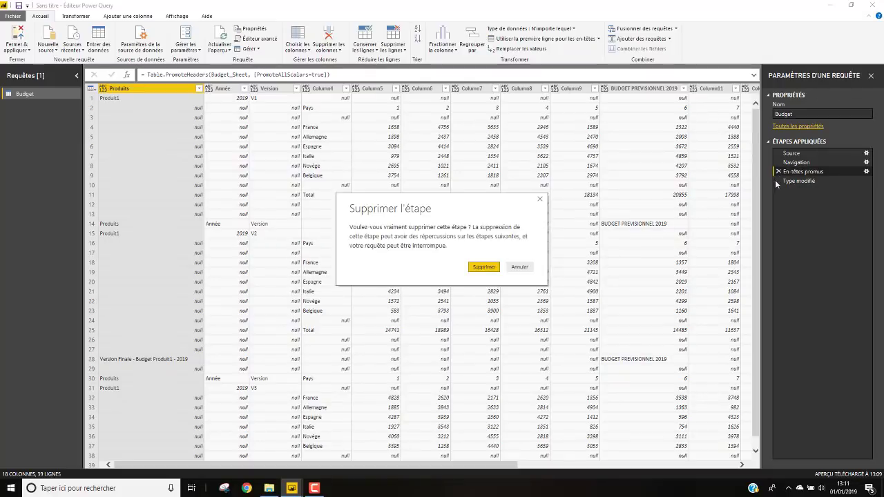
{"action": "left_click", "coordinate": [488, 270]}
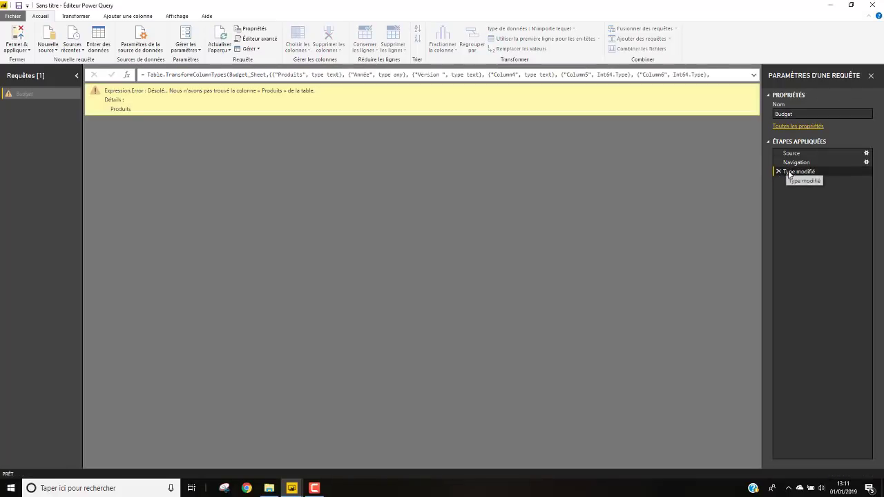
{"action": "left_click", "coordinate": [779, 171]}
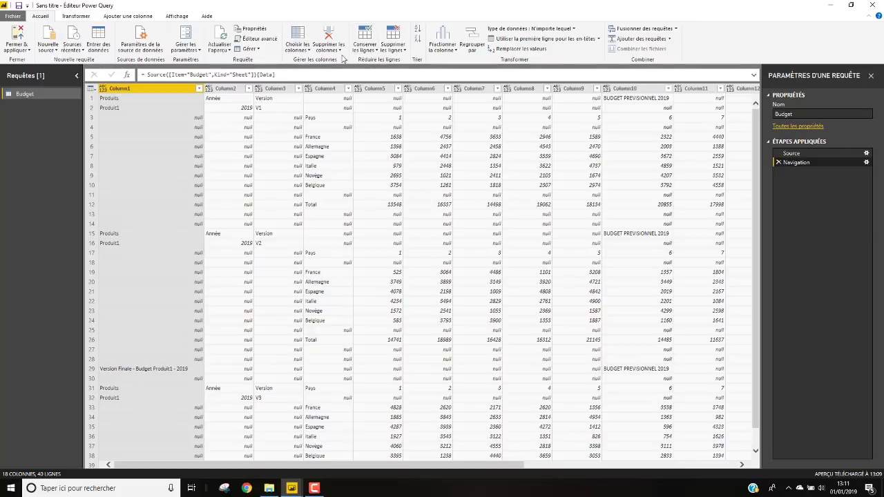
Remove the top 30 rows of the Budget query and use the first remaining row as column headers.
{"action": "left_click", "coordinate": [78, 16]}
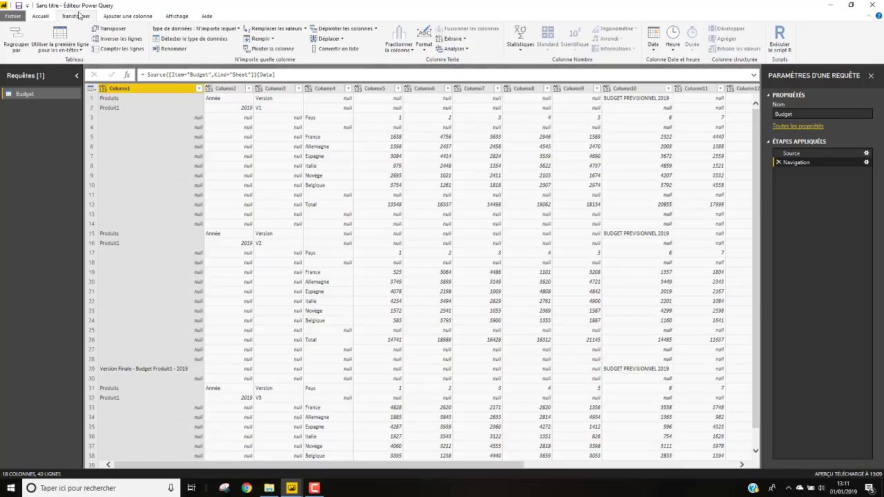
{"action": "left_click", "coordinate": [45, 16]}
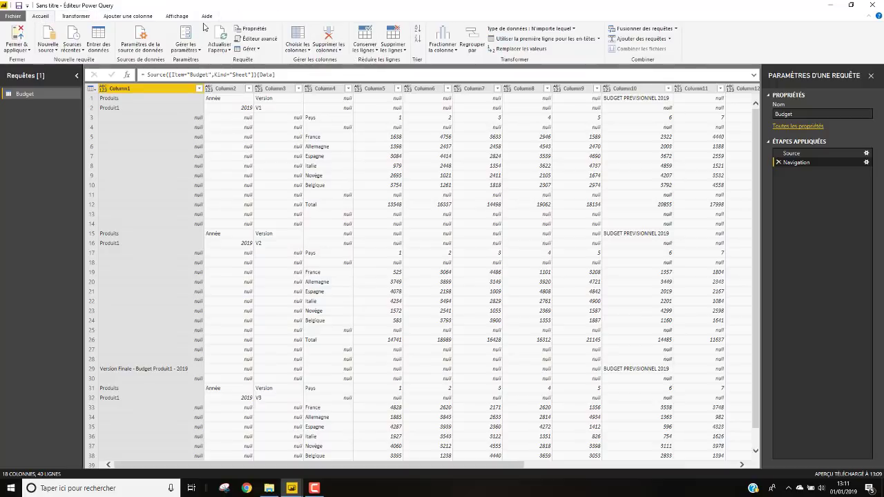
{"action": "left_click", "coordinate": [398, 44]}
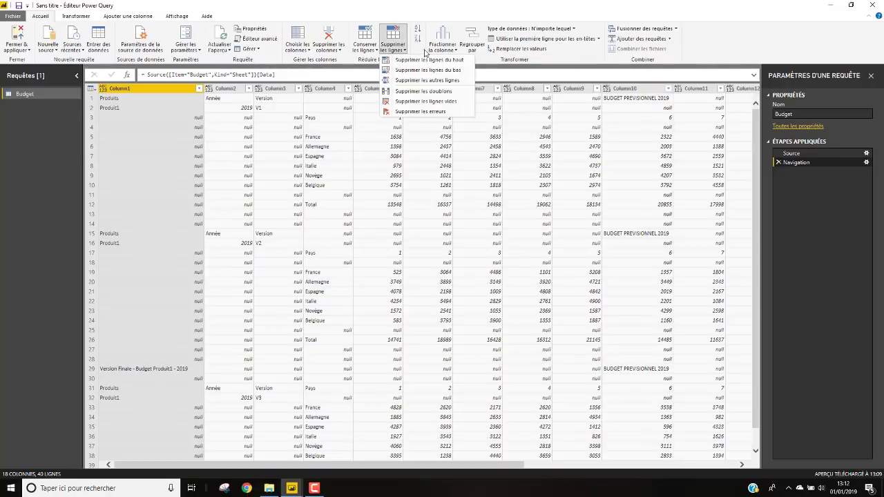
{"action": "left_click", "coordinate": [427, 60]}
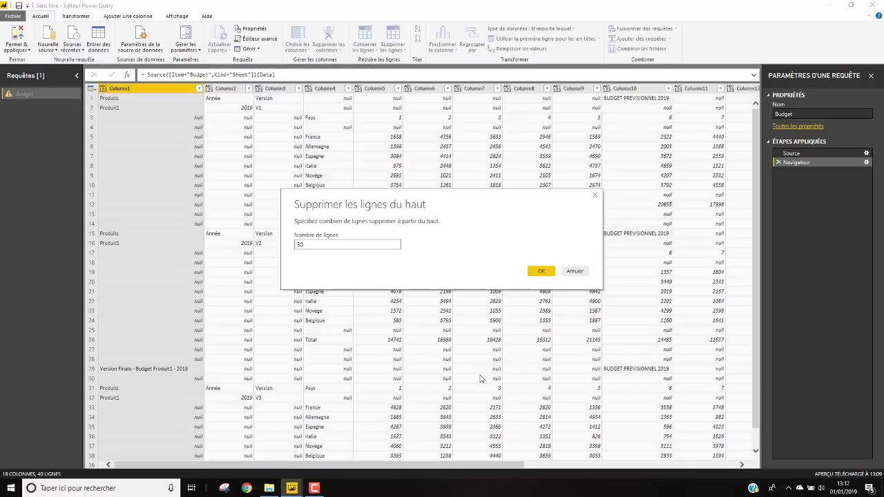
{"action": "left_click", "coordinate": [541, 272]}
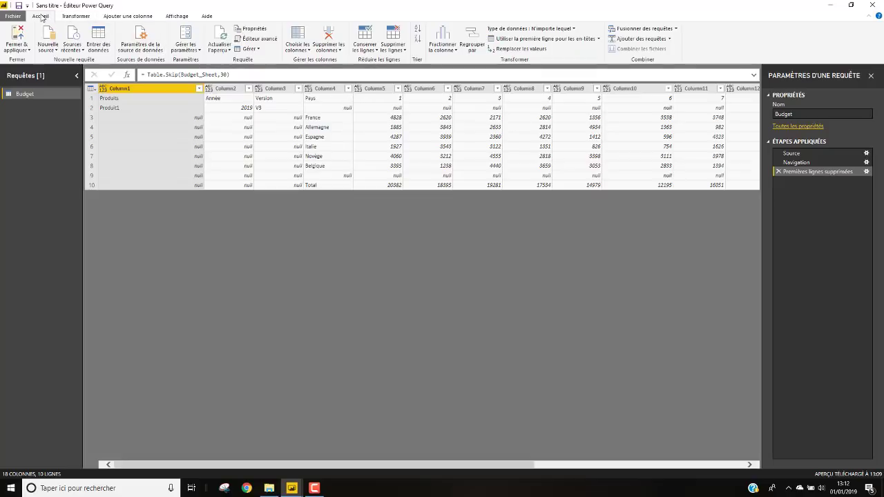
{"action": "left_click", "coordinate": [537, 40]}
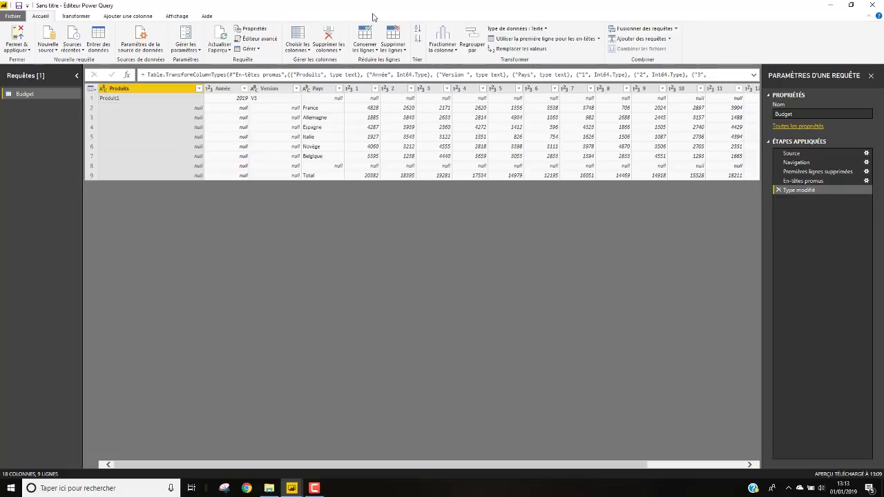
Fill the empty cells of the Produits, Année and Version columns downward with the values from the first row.
{"action": "left_click", "coordinate": [125, 101]}
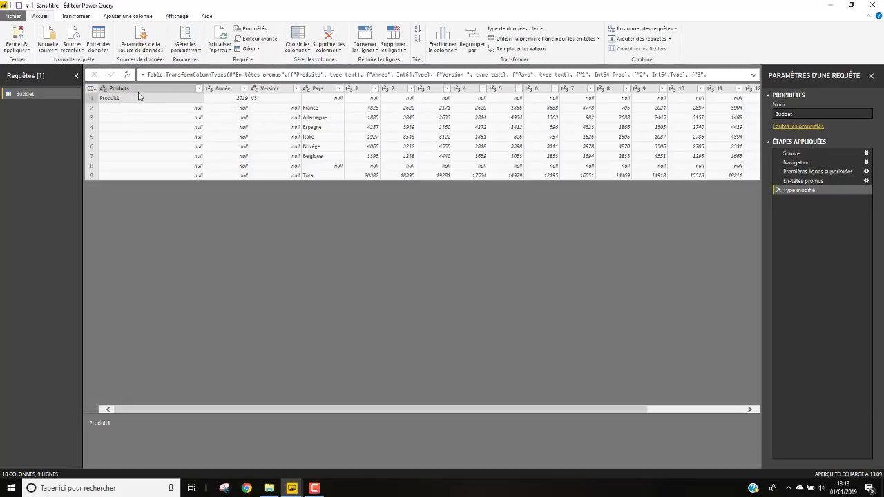
{"action": "left_click", "coordinate": [78, 16]}
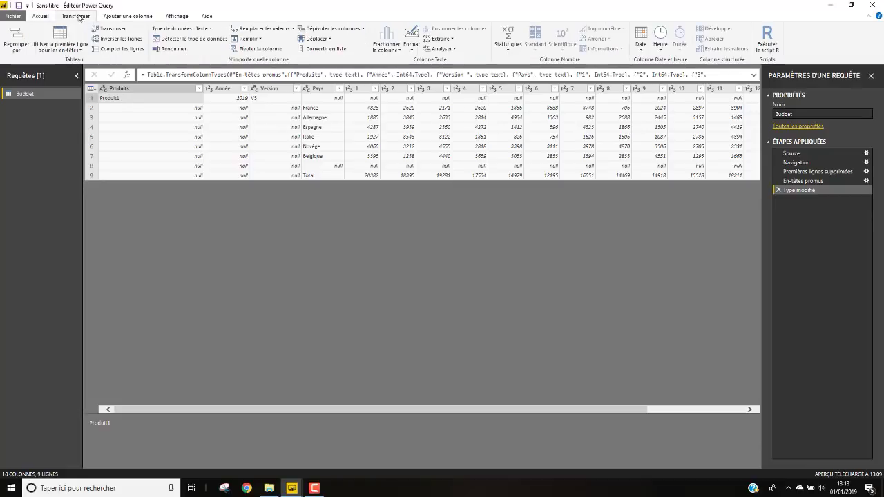
{"action": "left_click", "coordinate": [249, 39]}
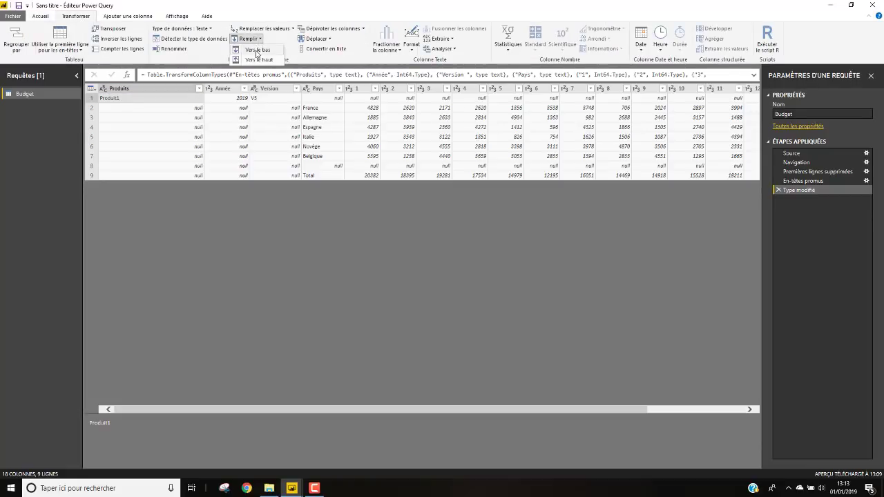
{"action": "left_click", "coordinate": [257, 51]}
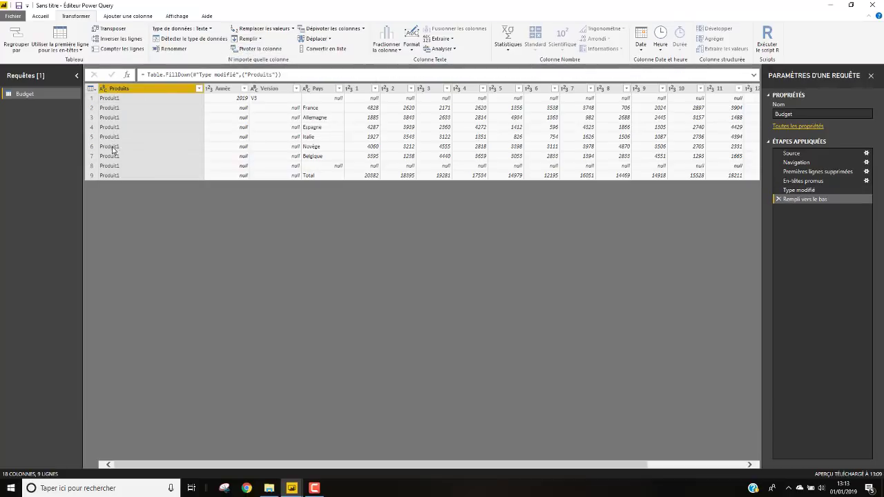
{"action": "left_click", "coordinate": [230, 88]}
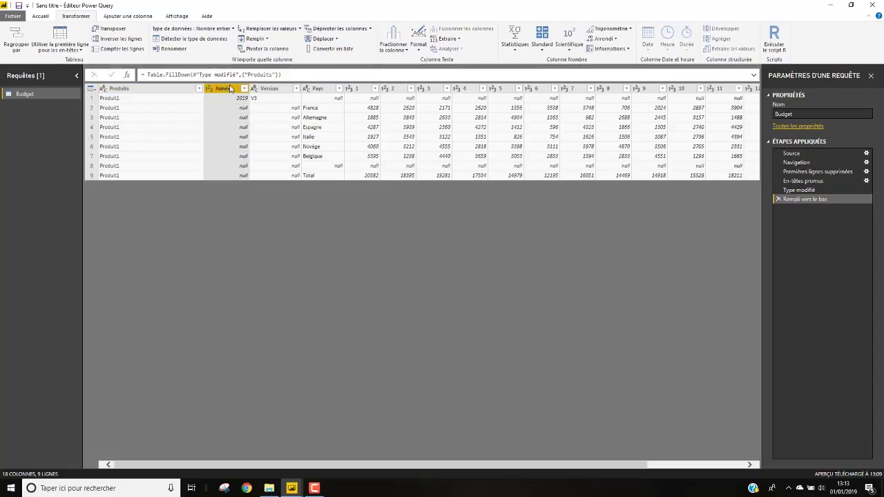
{"action": "left_click", "coordinate": [264, 41]}
{"action": "left_click", "coordinate": [267, 49]}
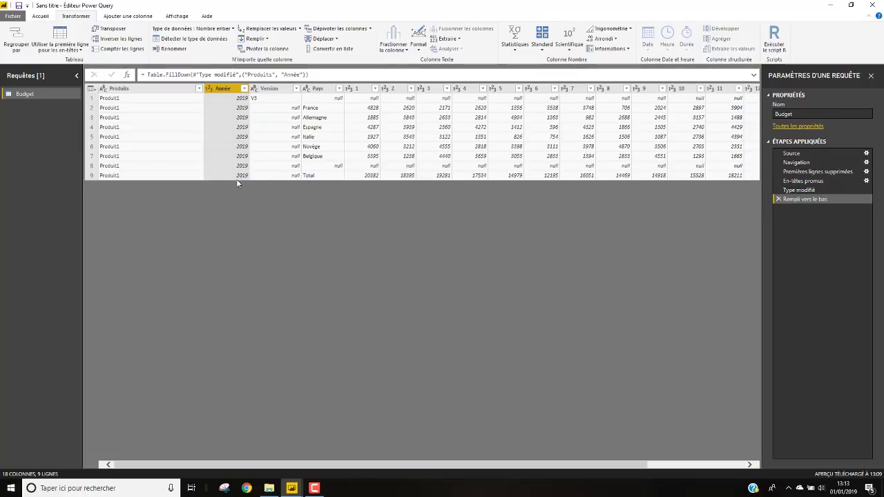
{"action": "left_click", "coordinate": [270, 88]}
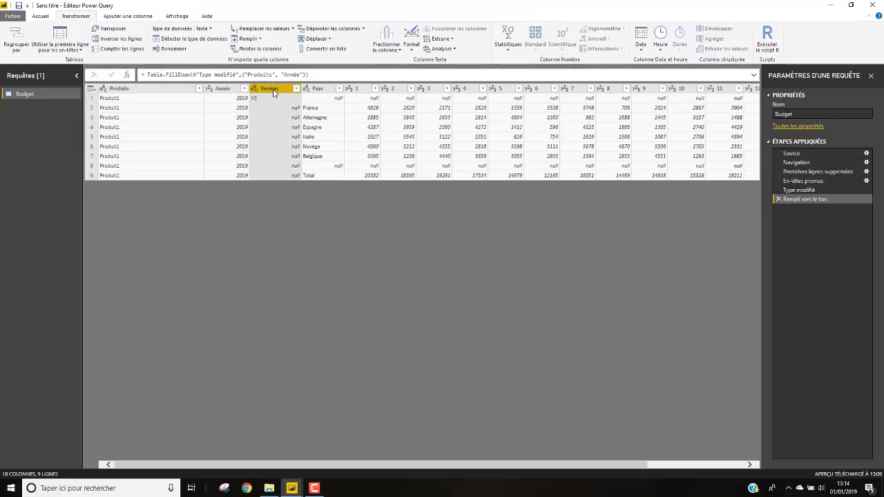
{"action": "left_click", "coordinate": [261, 40]}
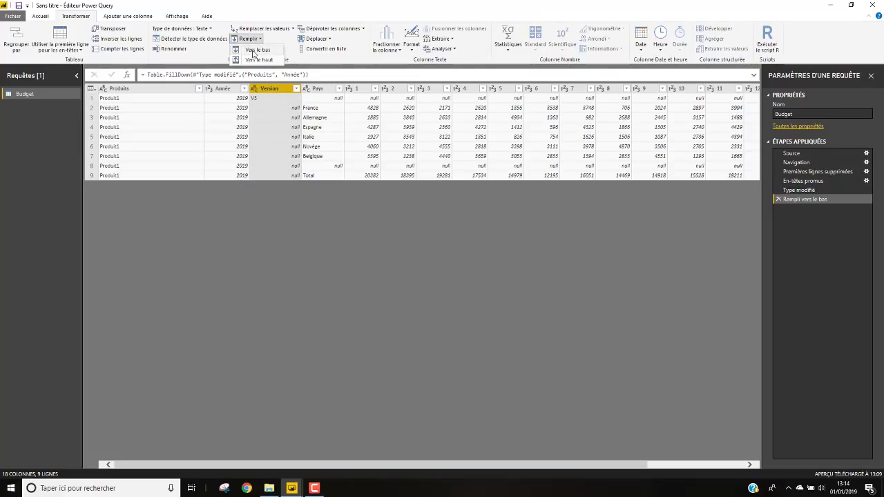
{"action": "left_click", "coordinate": [254, 50]}
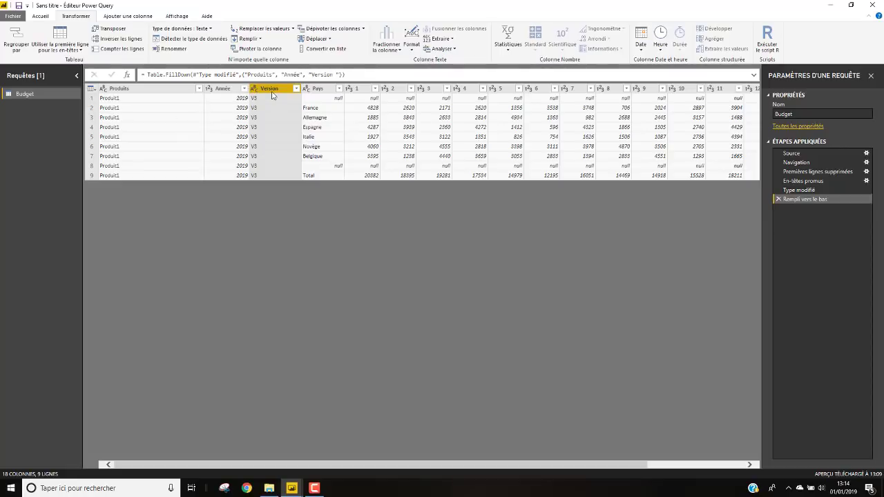
Filter the Pays column to exclude the rows equal to null and the Total row.
{"action": "left_click", "coordinate": [331, 101]}
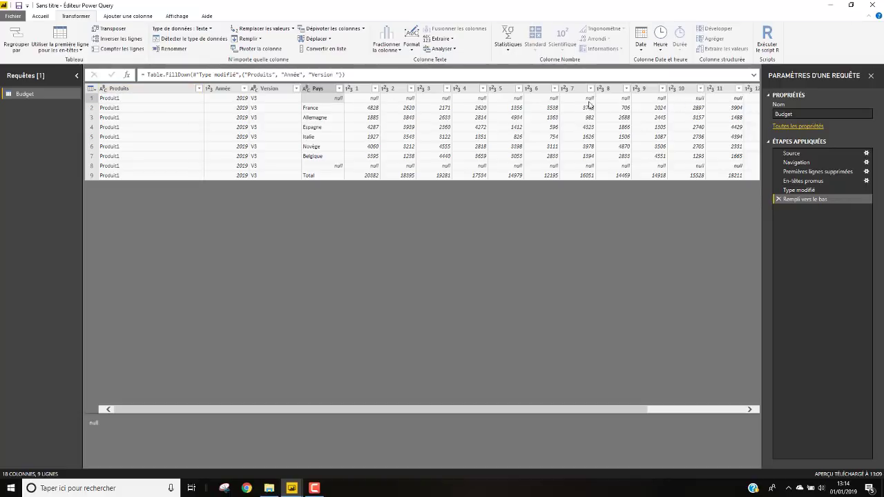
{"action": "right_click", "coordinate": [330, 101]}
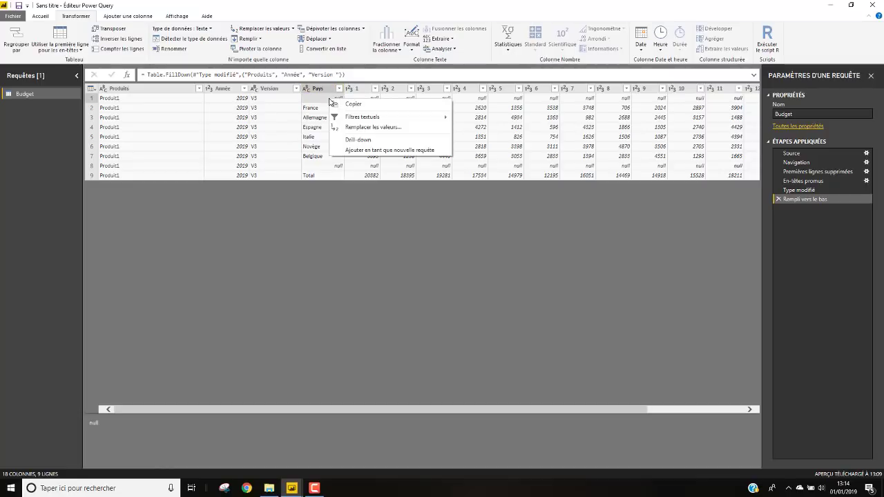
{"action": "mouse_move", "coordinate": [360, 122]}
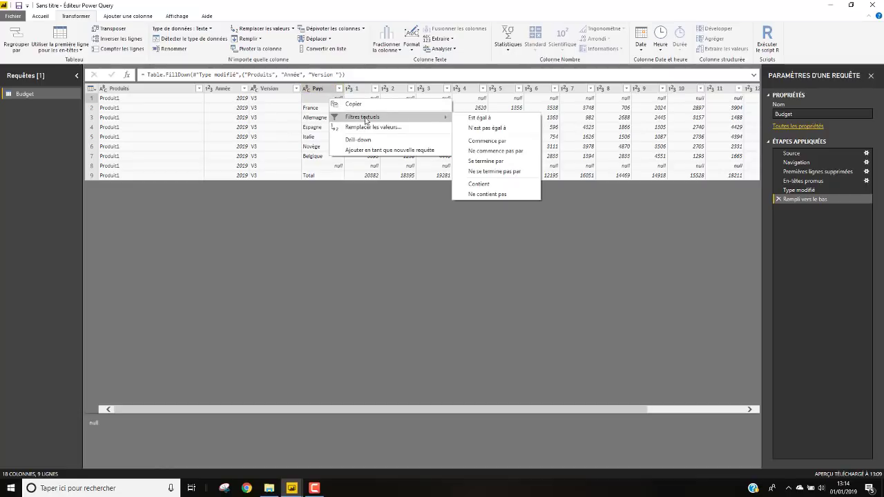
{"action": "left_click", "coordinate": [485, 129]}
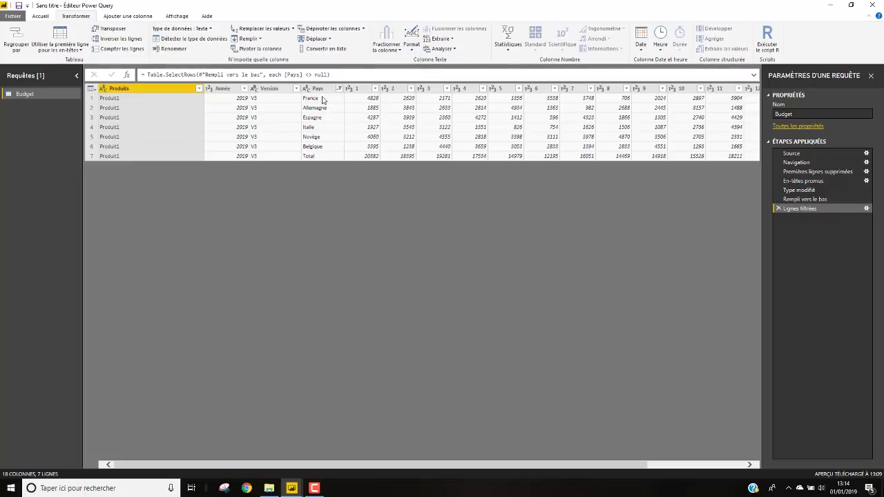
{"action": "left_click", "coordinate": [316, 158]}
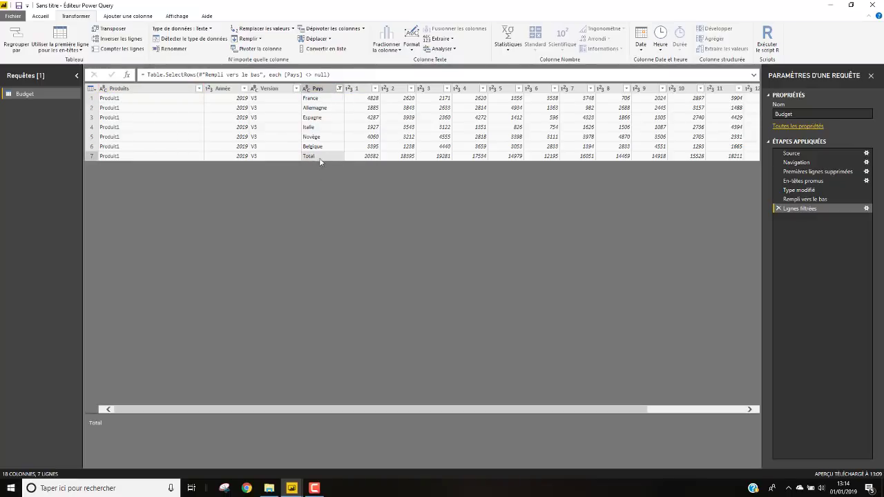
{"action": "right_click", "coordinate": [320, 159]}
{"action": "mouse_move", "coordinate": [344, 177]}
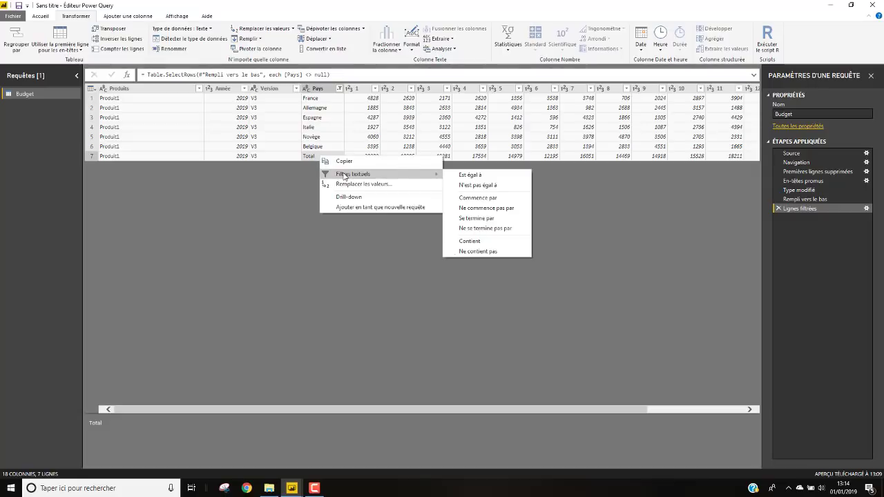
{"action": "left_click", "coordinate": [482, 187]}
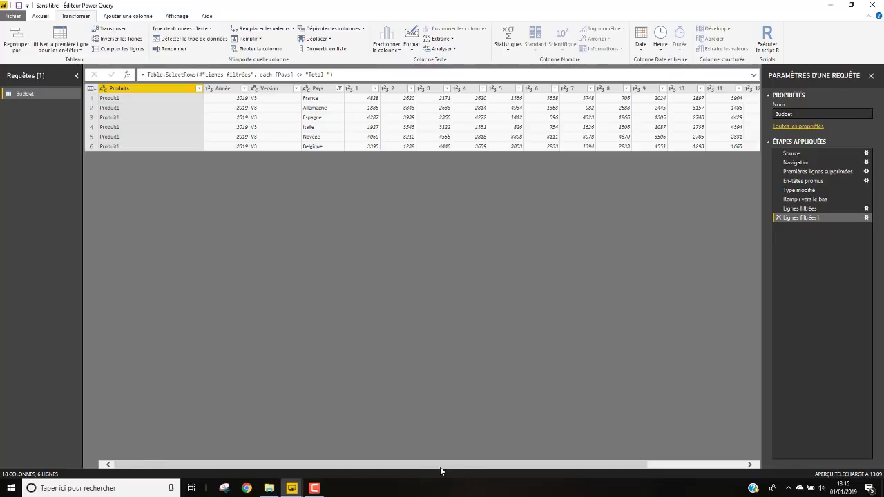
Remove the Column17 and Total columns at the end of the Budget table.
{"action": "left_click_drag", "start_coordinate": [440, 467], "coordinate": [637, 473]}
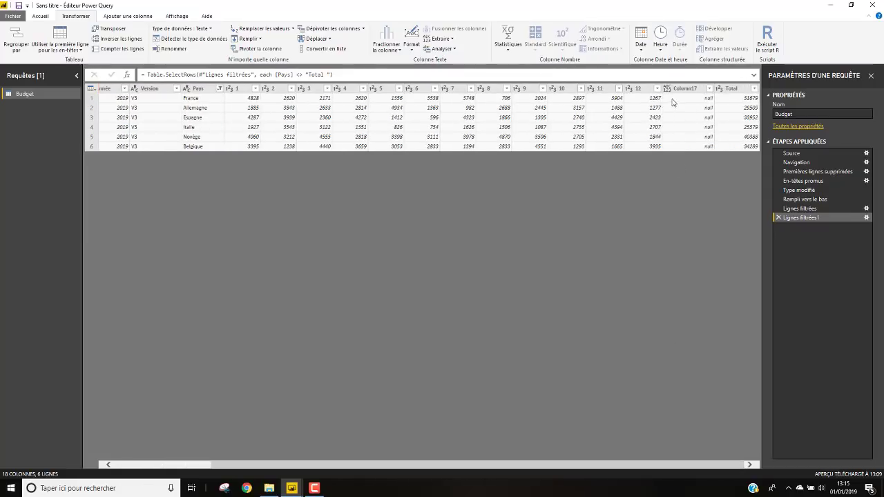
{"action": "left_click", "coordinate": [683, 90]}
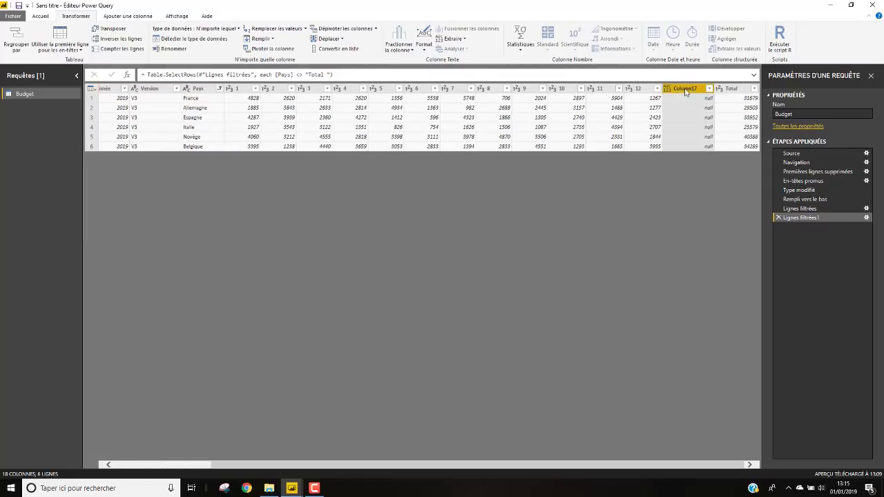
{"action": "left_click", "coordinate": [734, 89], "text": "ctrl"}
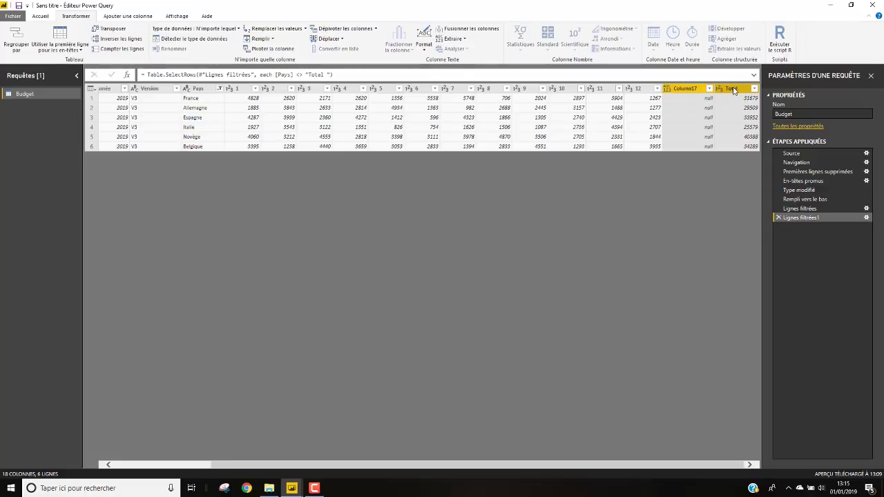
{"action": "right_click", "coordinate": [734, 91]}
{"action": "left_click", "coordinate": [753, 105]}
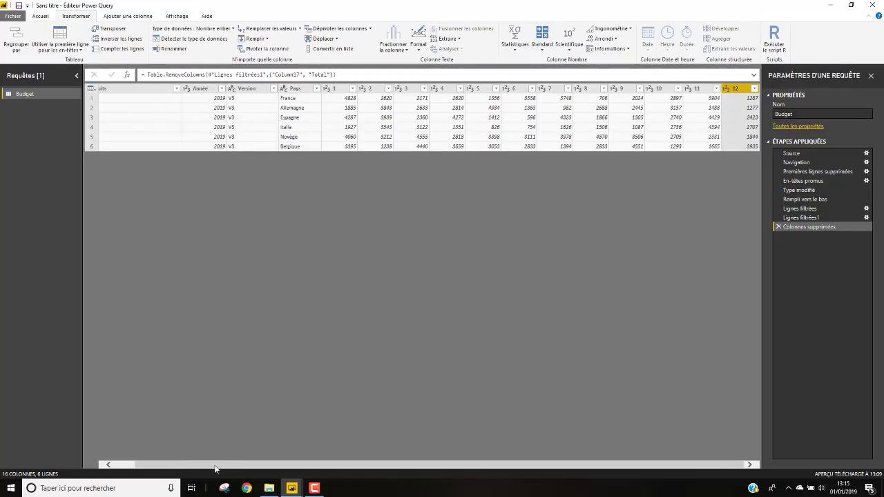
Unpivot all columns of the Budget table other than Produits, Année, Version and Pays.
{"action": "left_click_drag", "start_coordinate": [209, 464], "coordinate": [185, 464]}
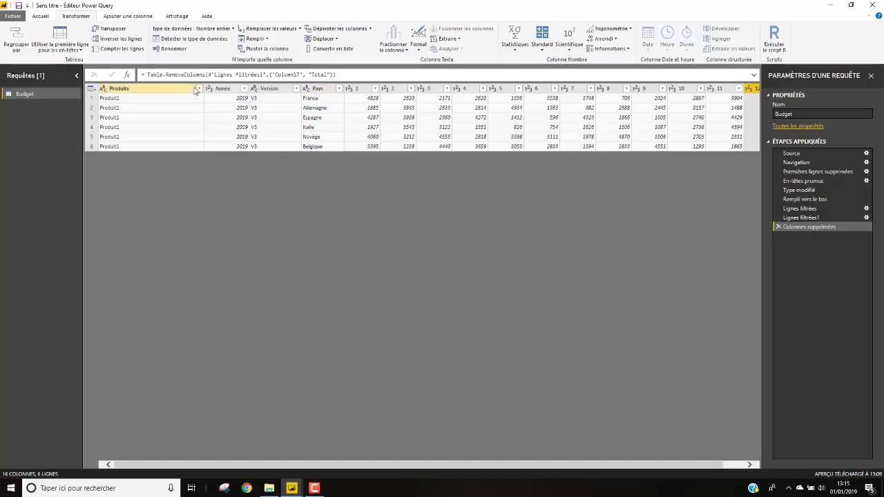
{"action": "left_click", "coordinate": [131, 90]}
{"action": "left_click", "coordinate": [219, 90], "text": "ctrl"}
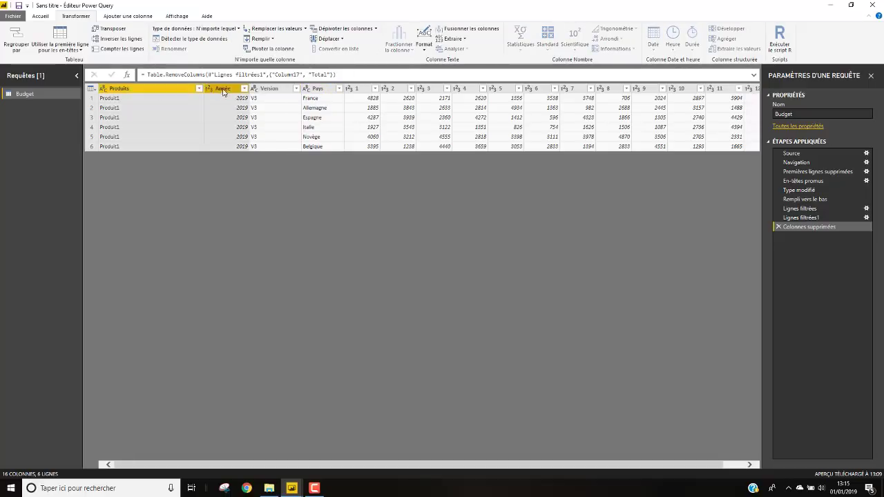
{"action": "left_click", "coordinate": [270, 90], "text": "ctrl"}
{"action": "left_click", "coordinate": [317, 90], "text": "ctrl"}
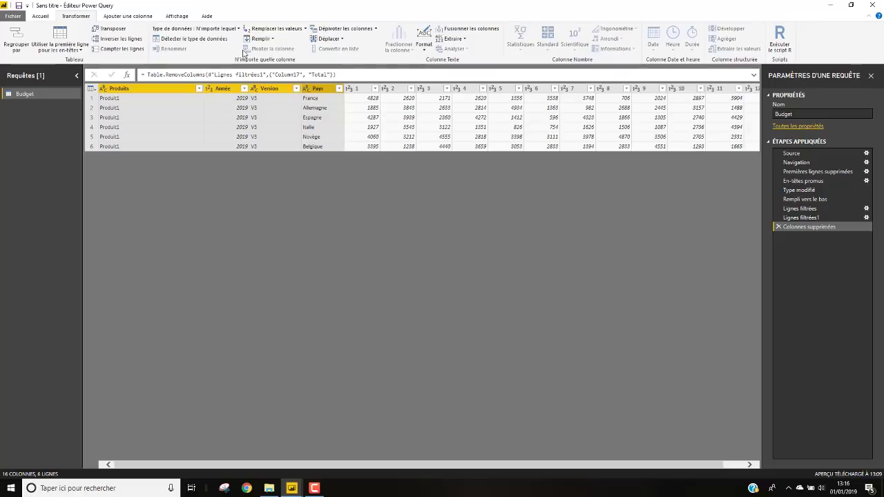
{"action": "left_click", "coordinate": [376, 29]}
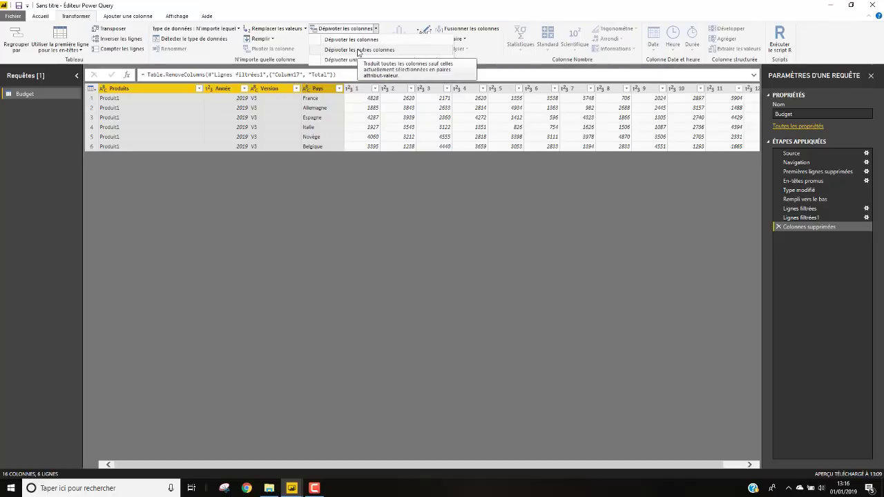
{"action": "left_click", "coordinate": [358, 50]}
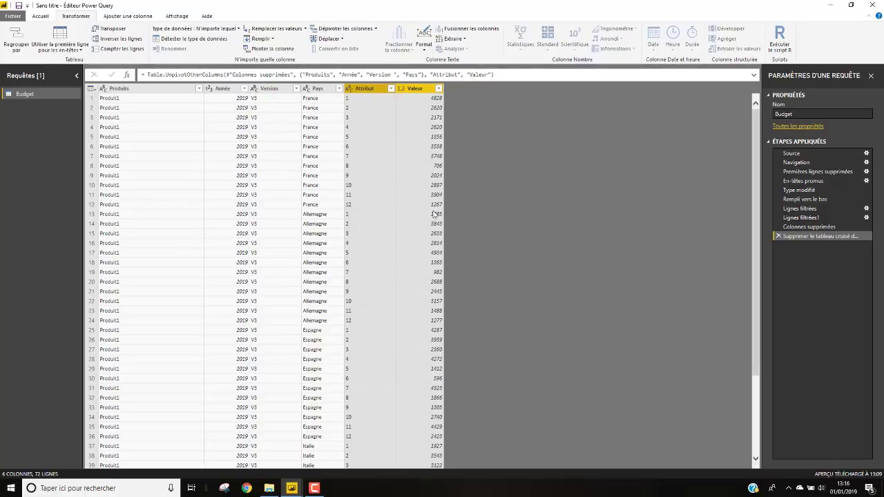
{"action": "scroll", "coordinate": [349, 160], "scroll_direction": "down", "scroll_amount": 1}
{"action": "scroll", "coordinate": [352, 164], "scroll_direction": "down", "scroll_amount": 10}
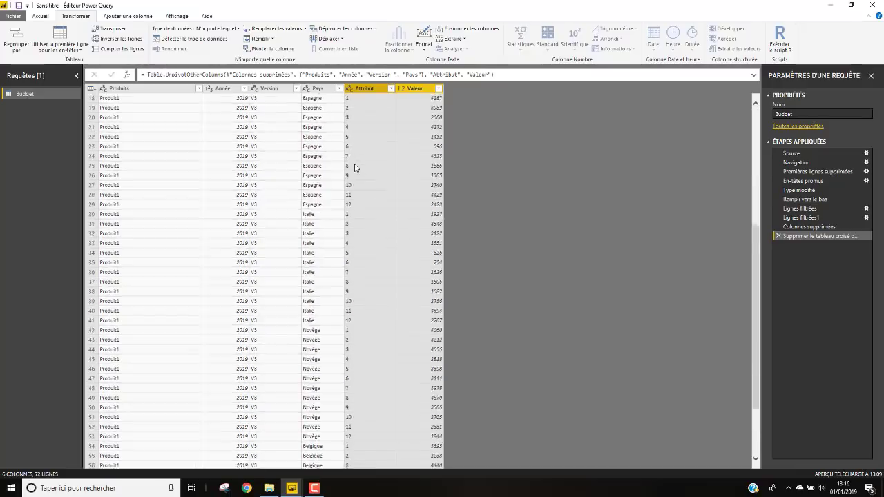
{"action": "scroll", "coordinate": [387, 198], "scroll_direction": "up", "scroll_amount": 15}
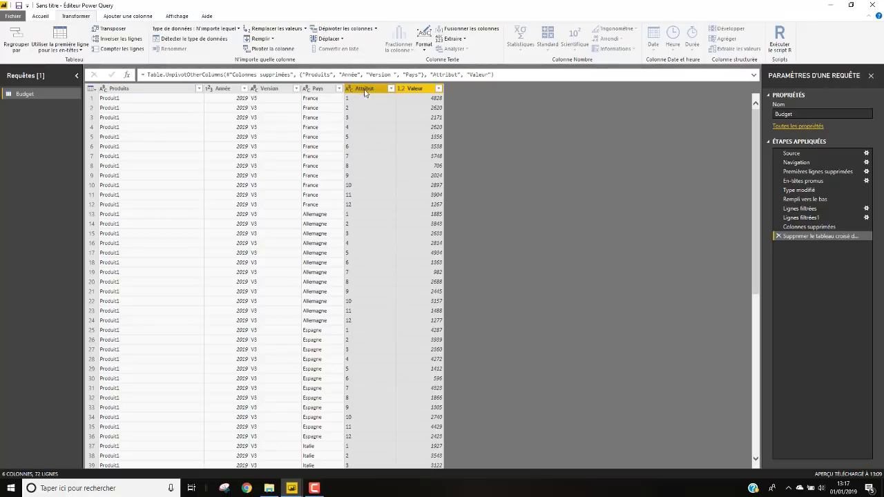
Start a custom column named Date in the Budget table.
{"action": "left_click", "coordinate": [231, 92]}
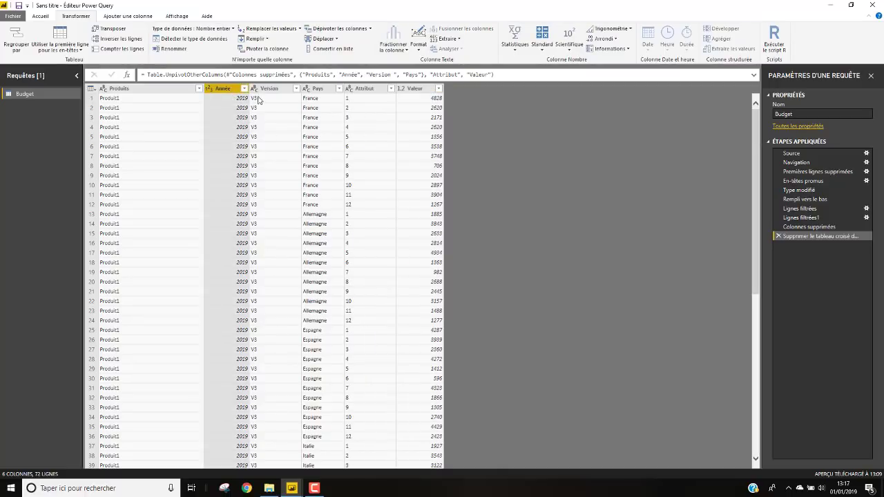
{"action": "left_click", "coordinate": [364, 90]}
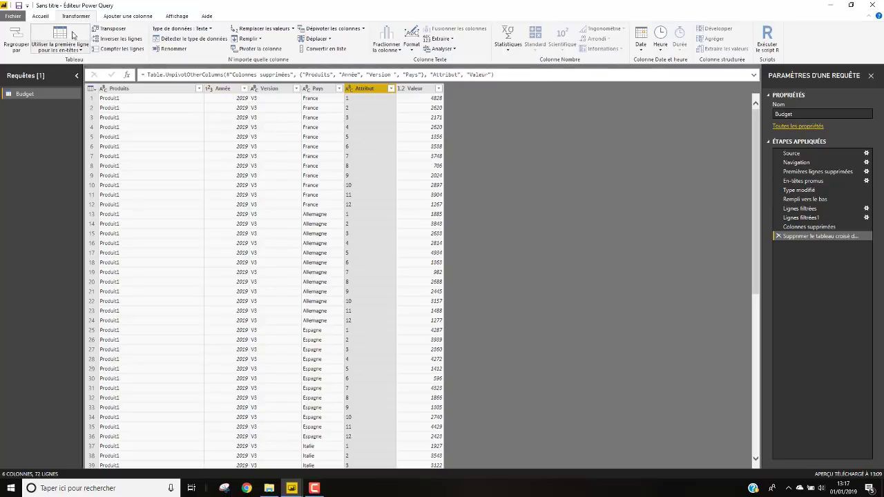
{"action": "left_click", "coordinate": [129, 17]}
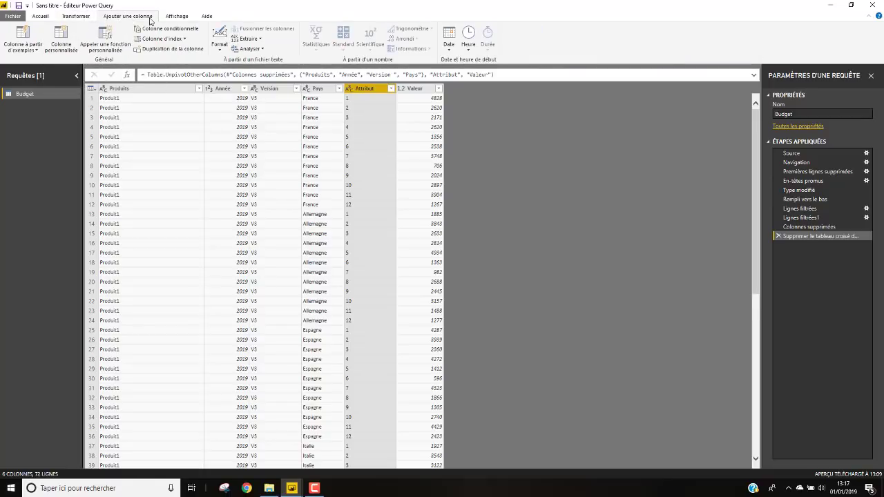
{"action": "left_click", "coordinate": [60, 44]}
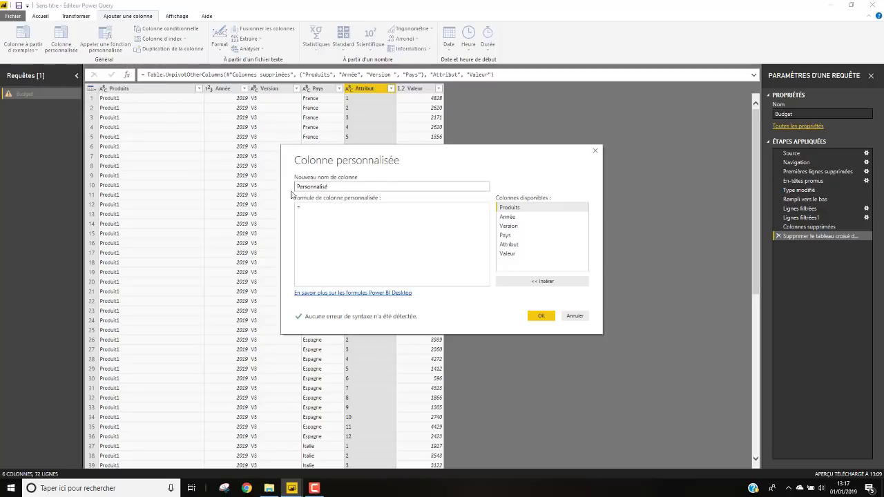
{"action": "left_click_drag", "start_coordinate": [328, 186], "coordinate": [258, 186]}
{"action": "type", "text": "Date"}
{"action": "left_click", "coordinate": [310, 211]}
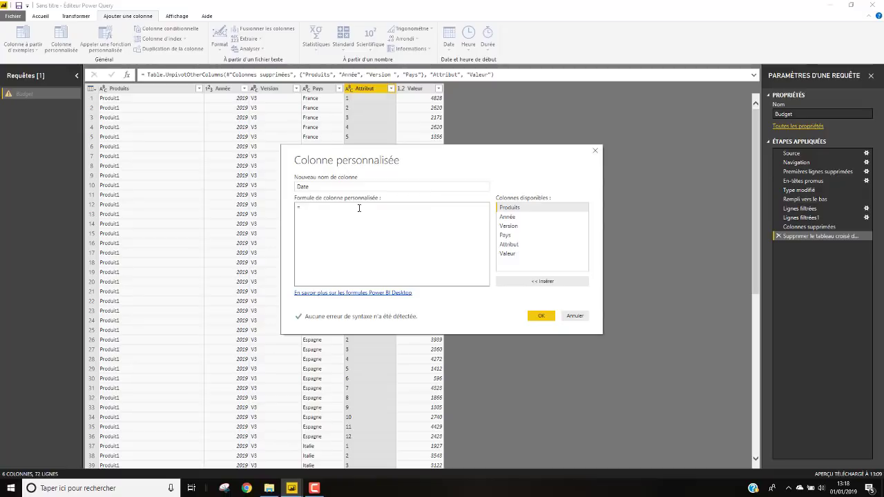
Try to create the Date column with the formula "01/"&[Attribut]&"/"&[Année].
{"action": "type", "text": "\""}
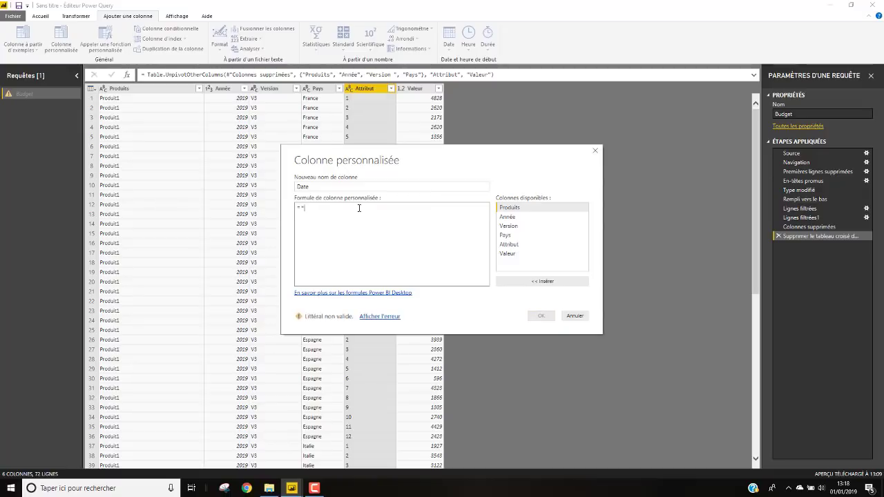
{"action": "type", "text": "01/\"&"}
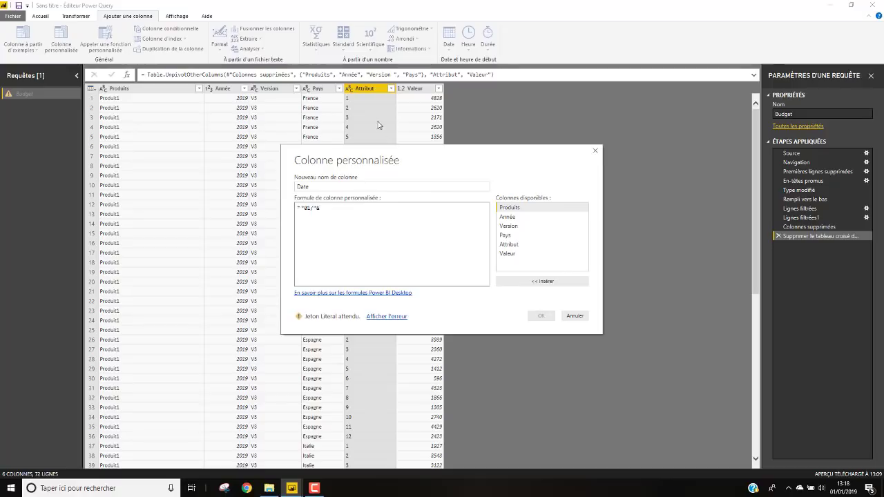
{"action": "double_click", "coordinate": [509, 244]}
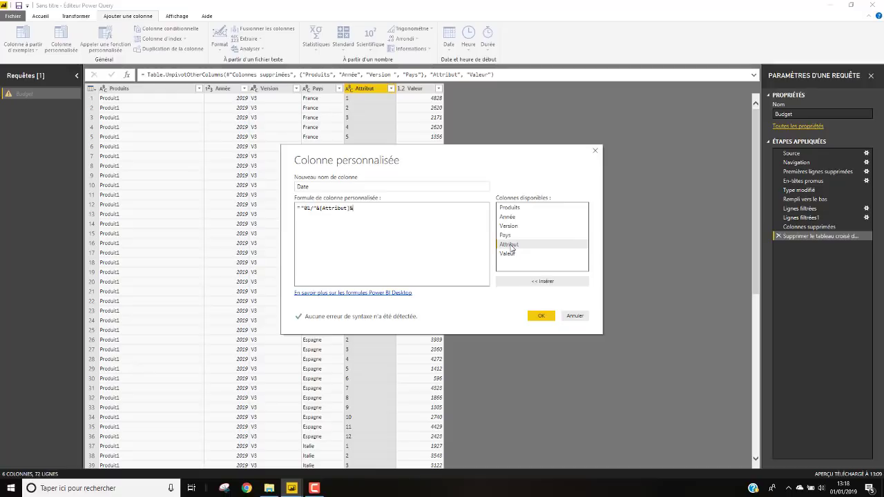
{"action": "type", "text": "&"}
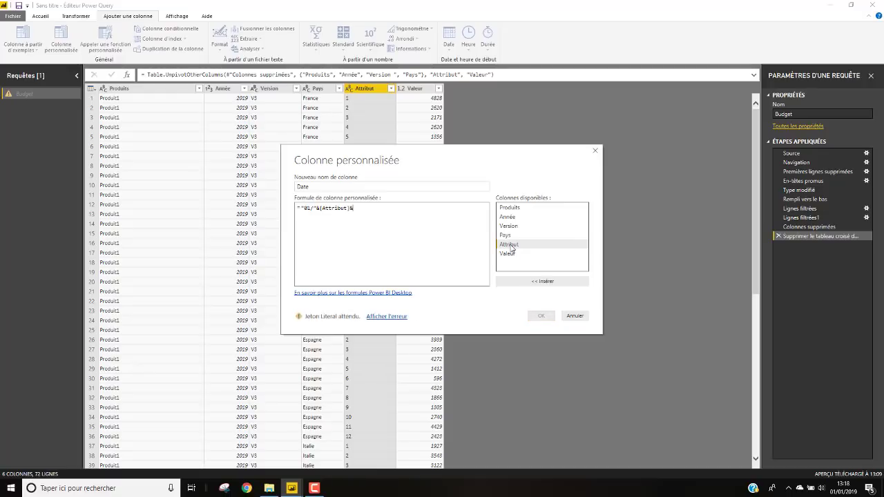
{"action": "type", "text": "\"/\""}
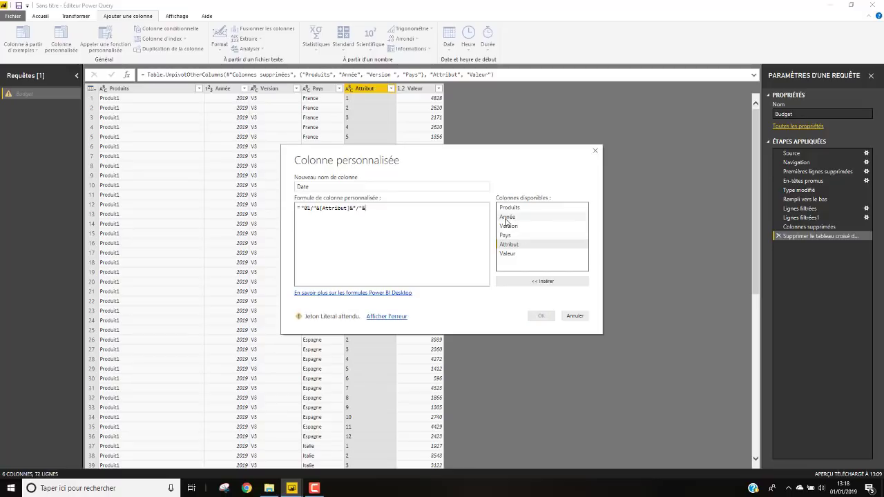
{"action": "type", "text": "&"}
{"action": "double_click", "coordinate": [507, 218]}
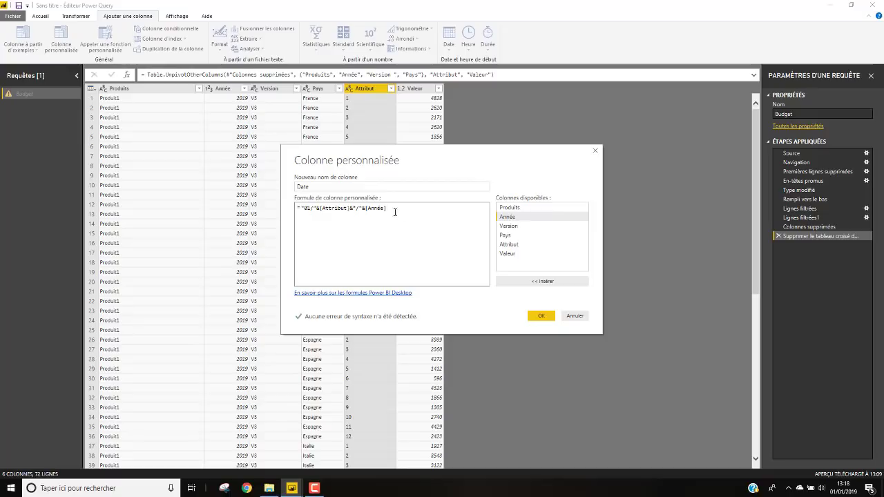
{"action": "left_click", "coordinate": [542, 317]}
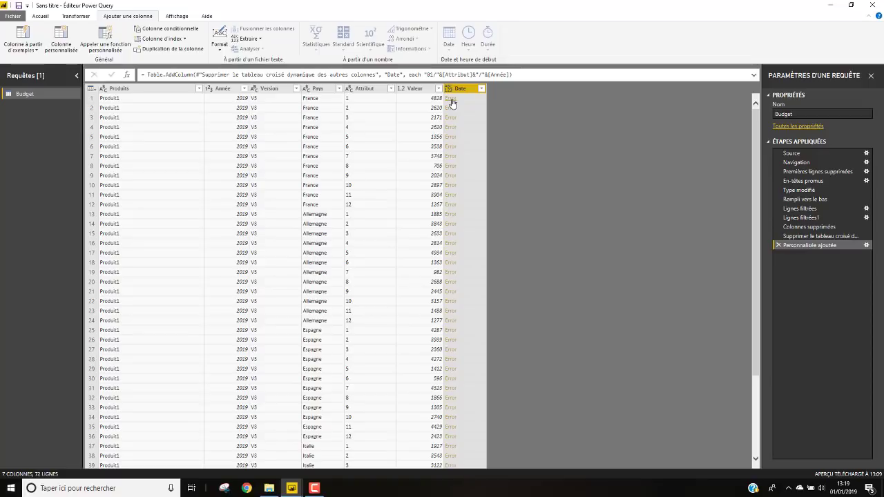
Inspect the error in the first row of the Date column, and remove the applied step this adds.
{"action": "left_click", "coordinate": [450, 101]}
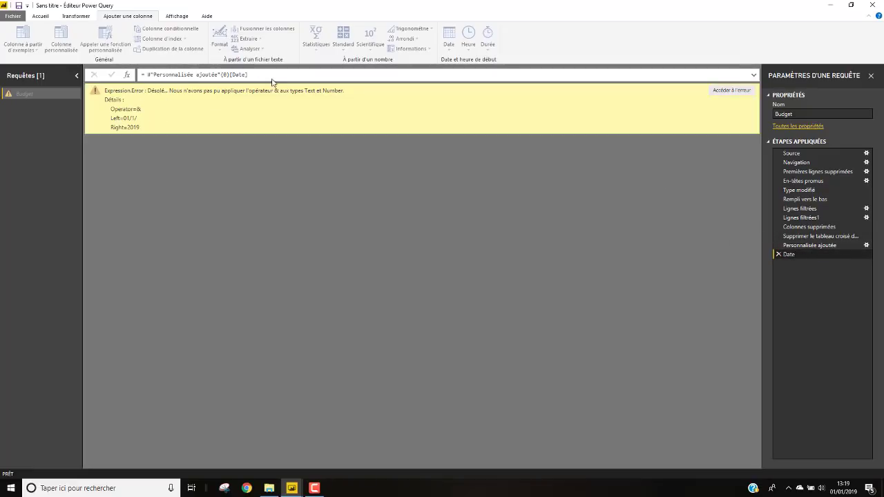
{"action": "left_click", "coordinate": [822, 246]}
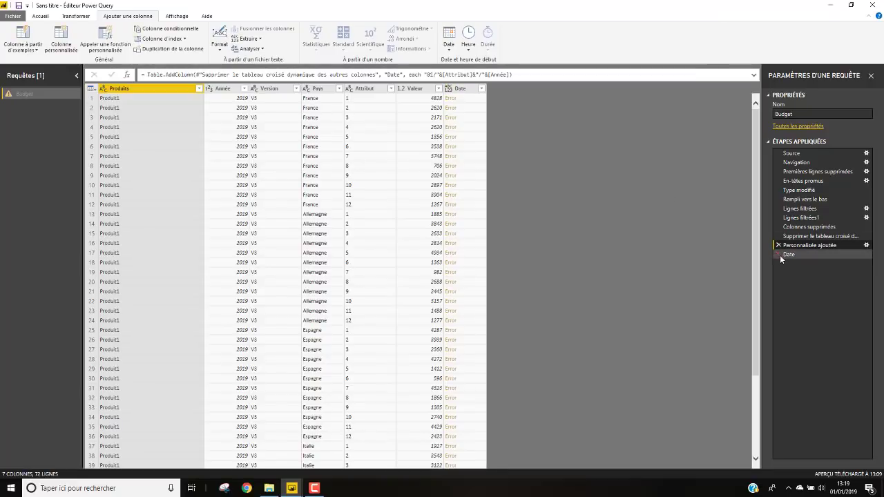
{"action": "left_click", "coordinate": [779, 254]}
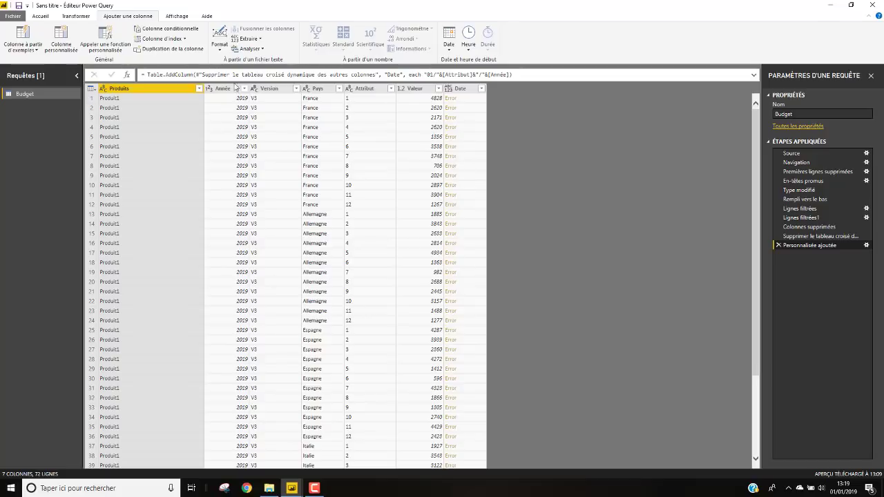
Change the data type of the Année column to Texte and compare the table before and after this step.
{"action": "left_click", "coordinate": [221, 90]}
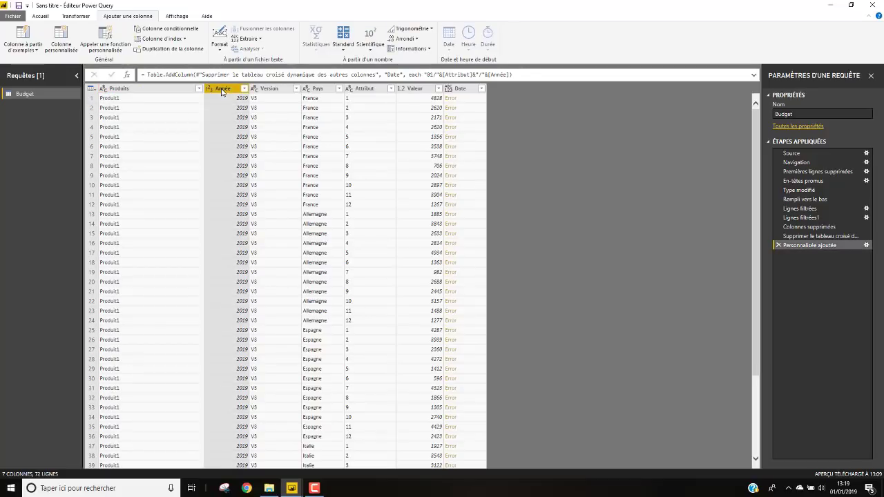
{"action": "left_click", "coordinate": [77, 17]}
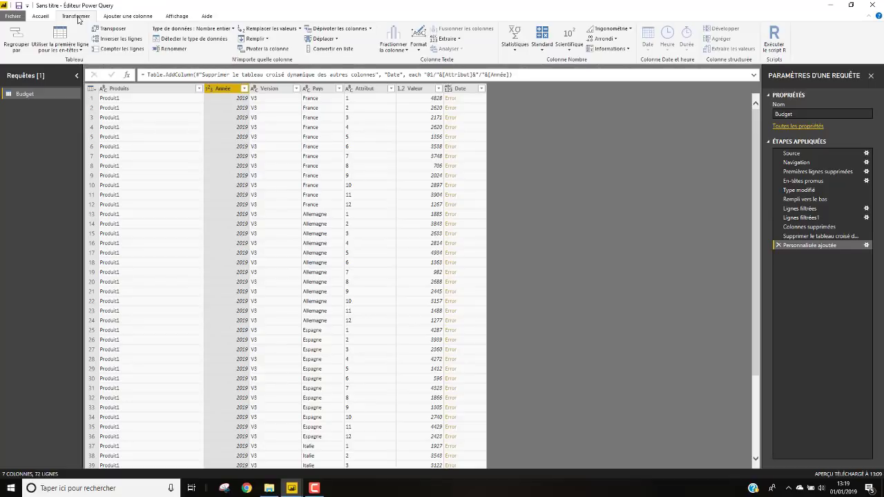
{"action": "left_click", "coordinate": [43, 17]}
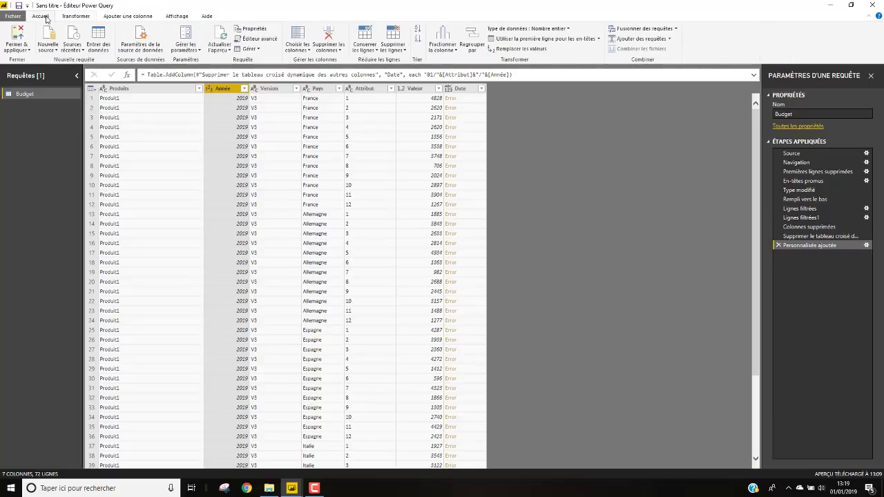
{"action": "left_click", "coordinate": [569, 29]}
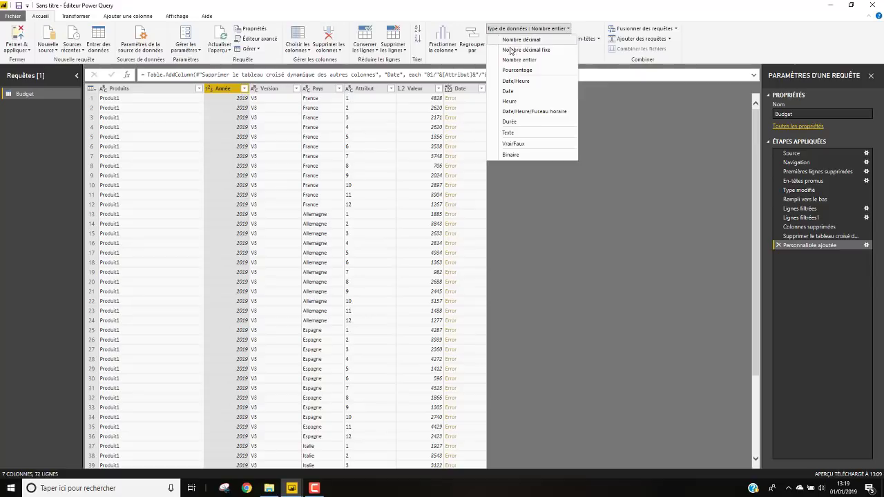
{"action": "left_click", "coordinate": [509, 133]}
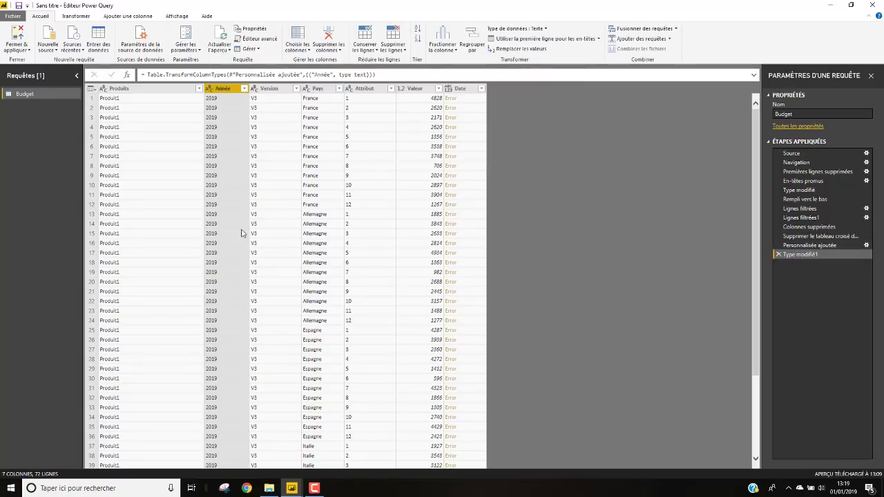
{"action": "left_click", "coordinate": [805, 246]}
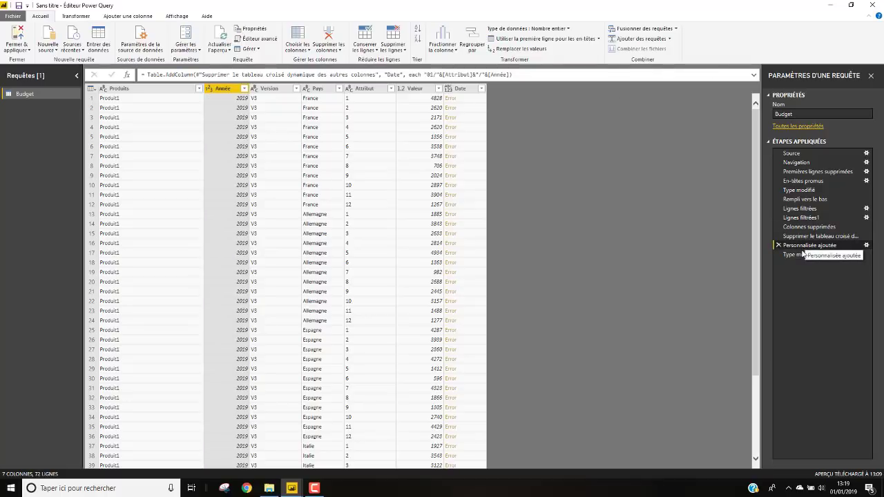
{"action": "left_click", "coordinate": [801, 254]}
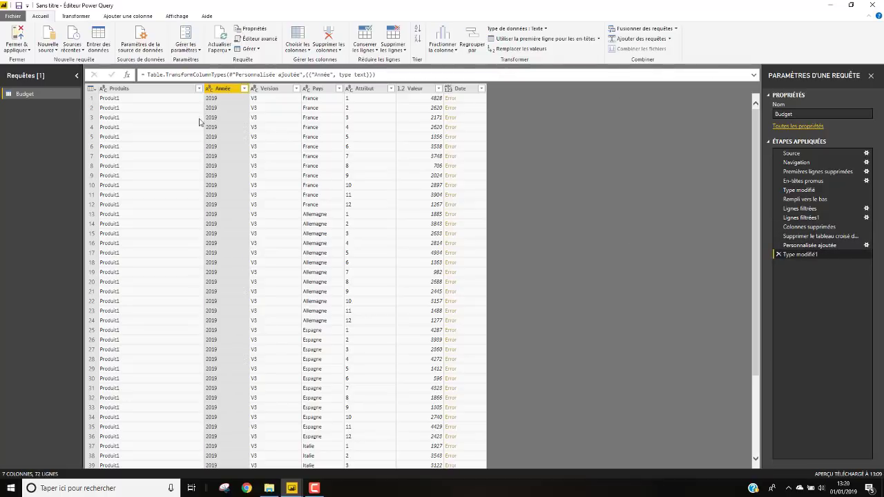
Refresh the query preview, and delete the applied steps for the Année type change and the custom Date column.
{"action": "left_click", "coordinate": [461, 90]}
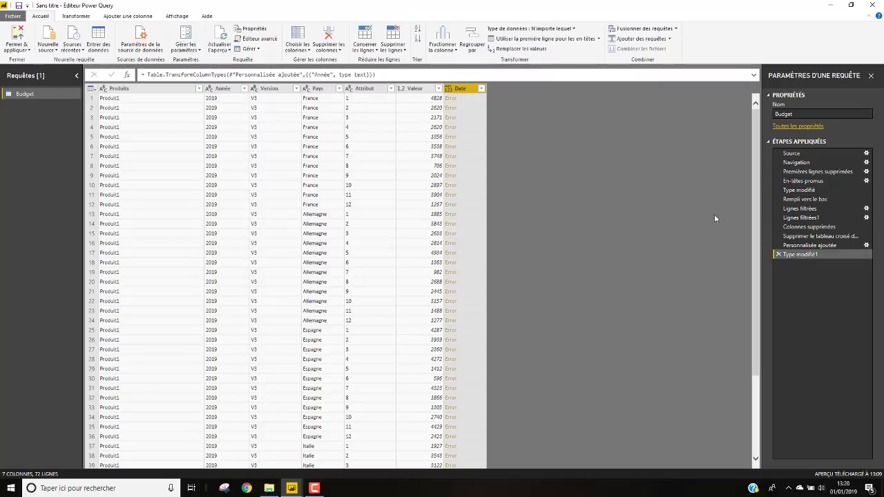
{"action": "left_click", "coordinate": [217, 36]}
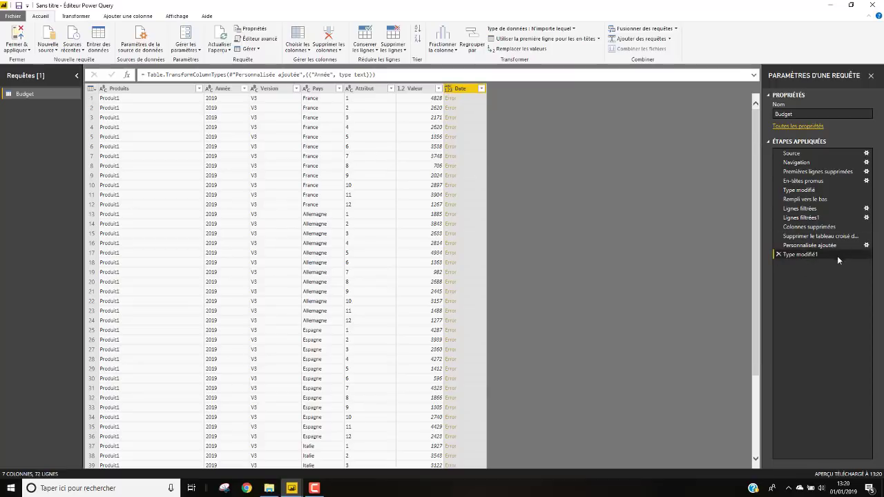
{"action": "key", "text": "Delete"}
{"action": "key", "text": "Delete"}
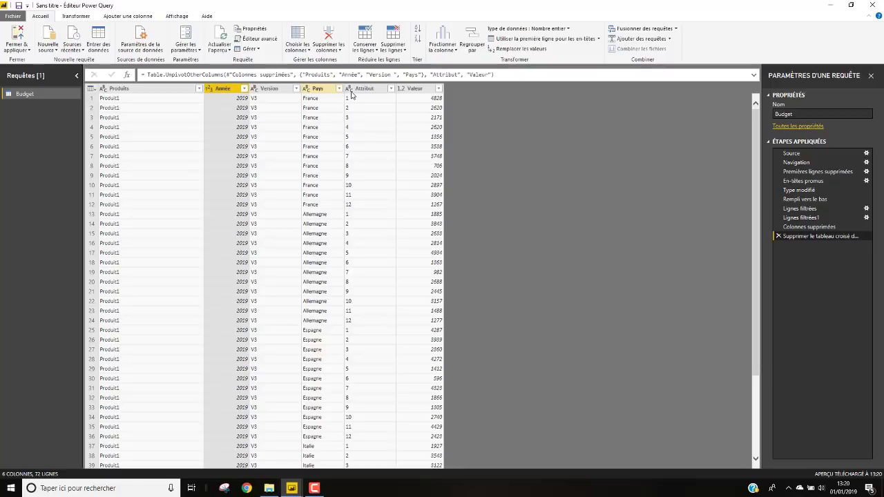
{"action": "left_click", "coordinate": [224, 87]}
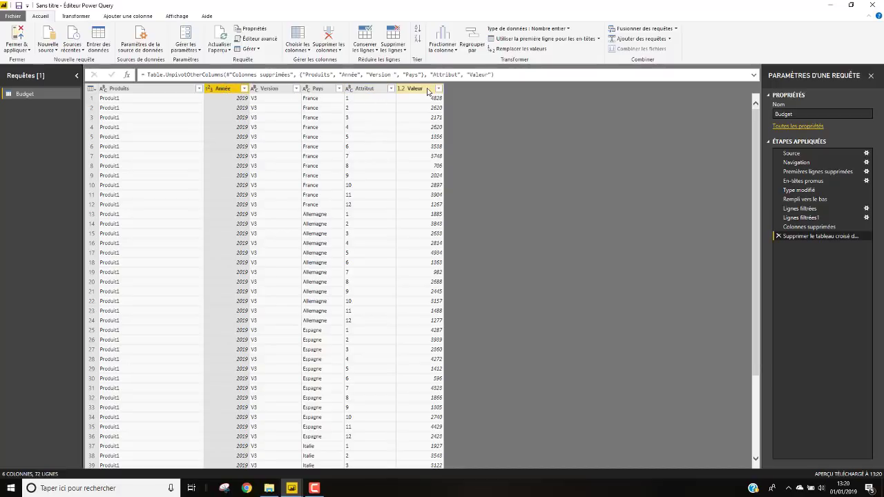
{"action": "left_click", "coordinate": [364, 89]}
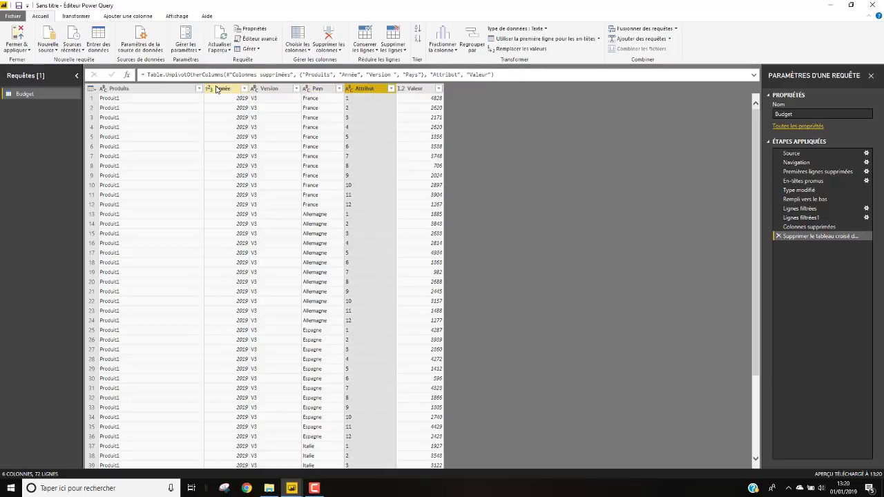
{"action": "left_click", "coordinate": [223, 88]}
{"action": "left_click", "coordinate": [370, 90]}
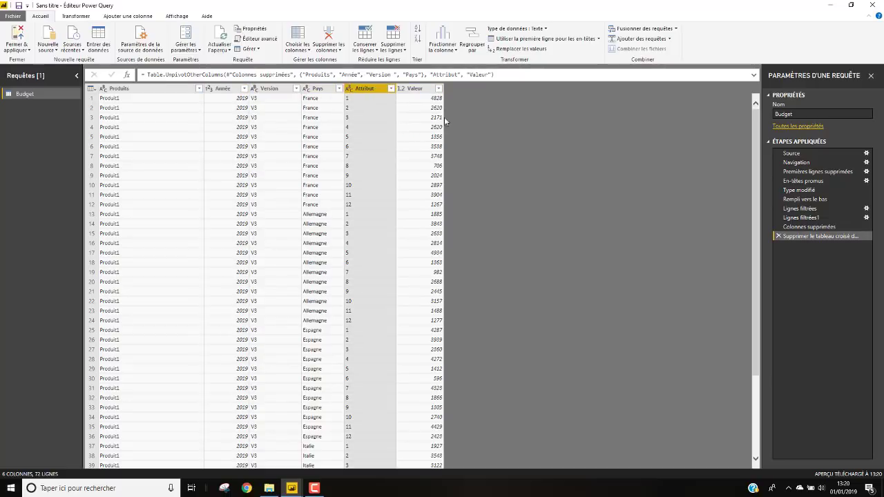
Change the data type of the Année column to Texte.
{"action": "left_click", "coordinate": [224, 90]}
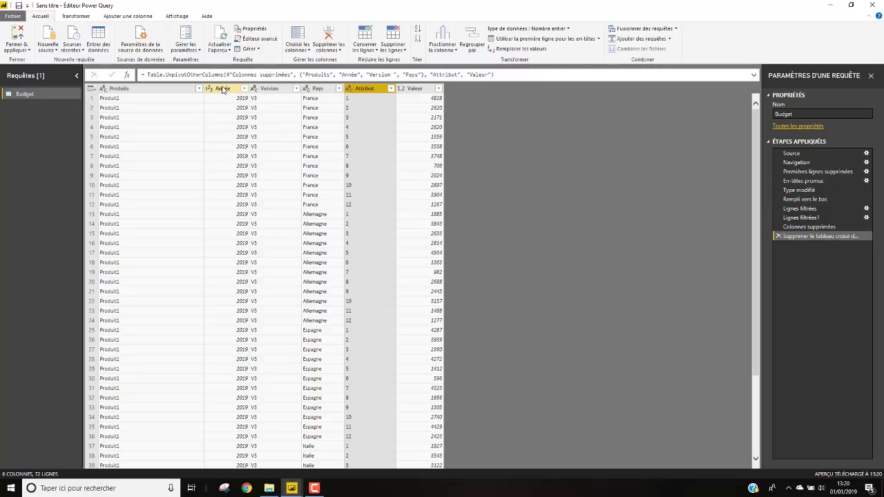
{"action": "left_click", "coordinate": [364, 90]}
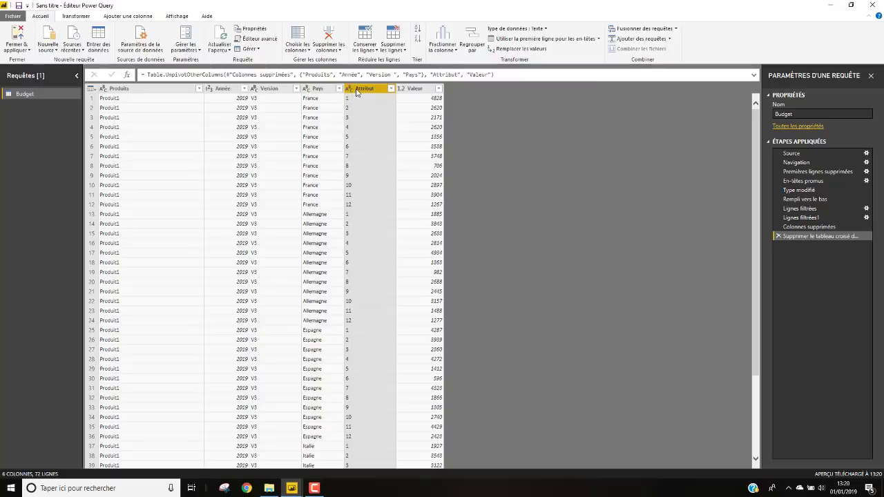
{"action": "left_click", "coordinate": [223, 90]}
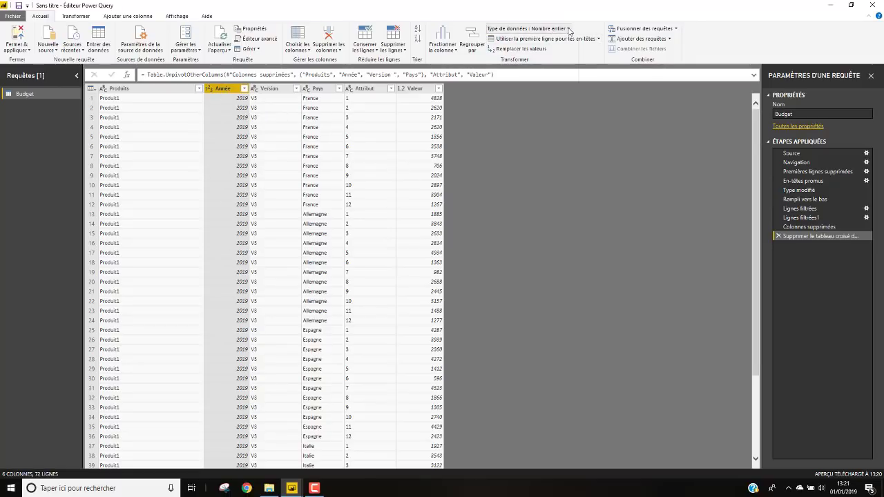
{"action": "left_click", "coordinate": [569, 31]}
{"action": "left_click", "coordinate": [510, 134]}
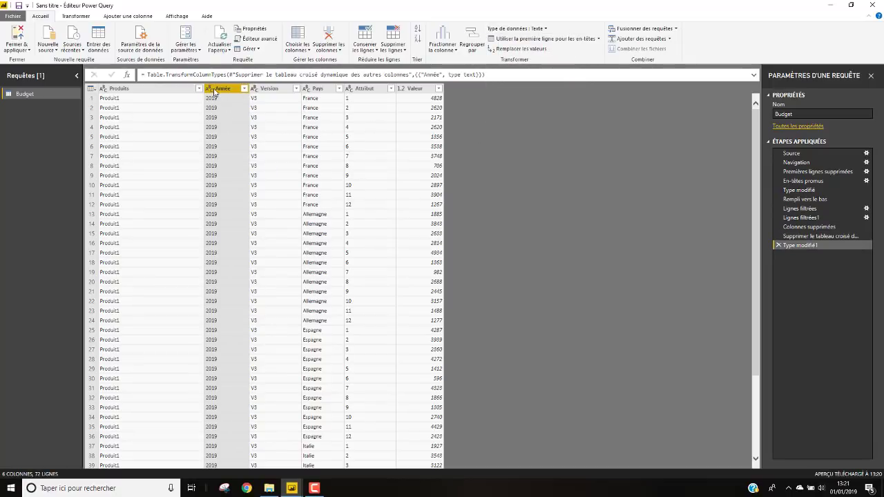
{"action": "left_click", "coordinate": [362, 89]}
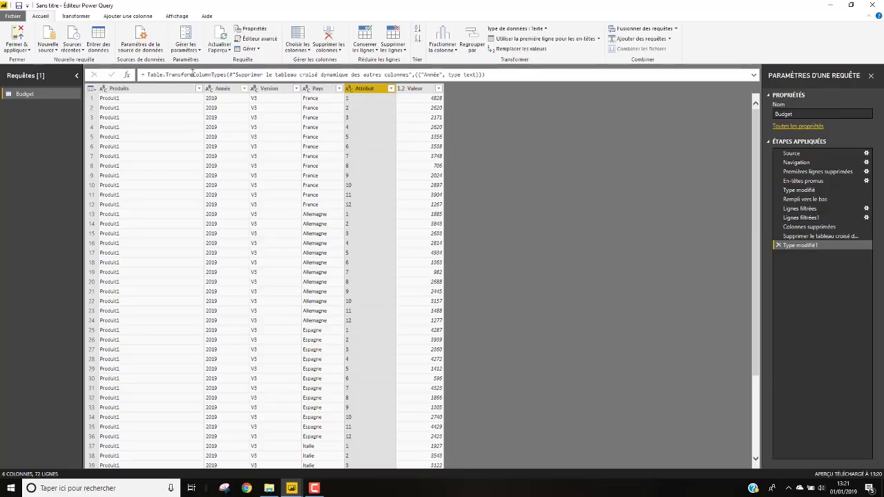
Add a custom column named Date with the formula "01/"&[Attribut]&"/"&[Année].
{"action": "left_click", "coordinate": [140, 16]}
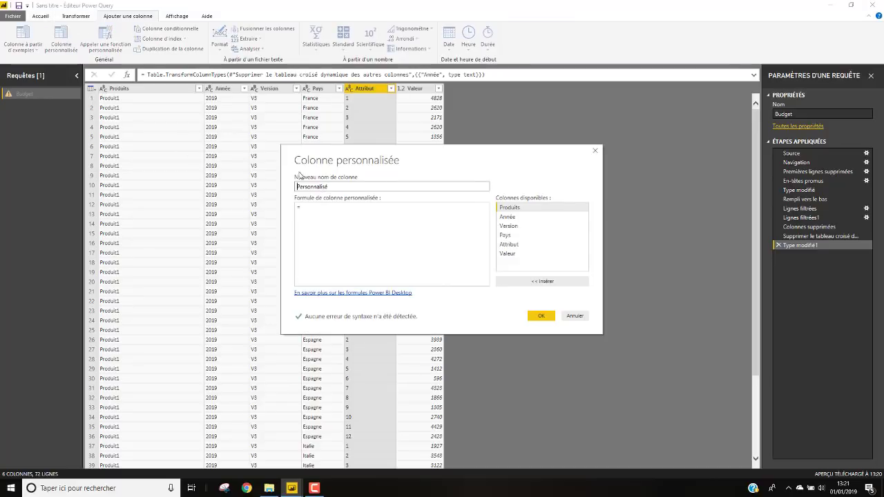
{"action": "left_click_drag", "start_coordinate": [341, 187], "coordinate": [269, 185]}
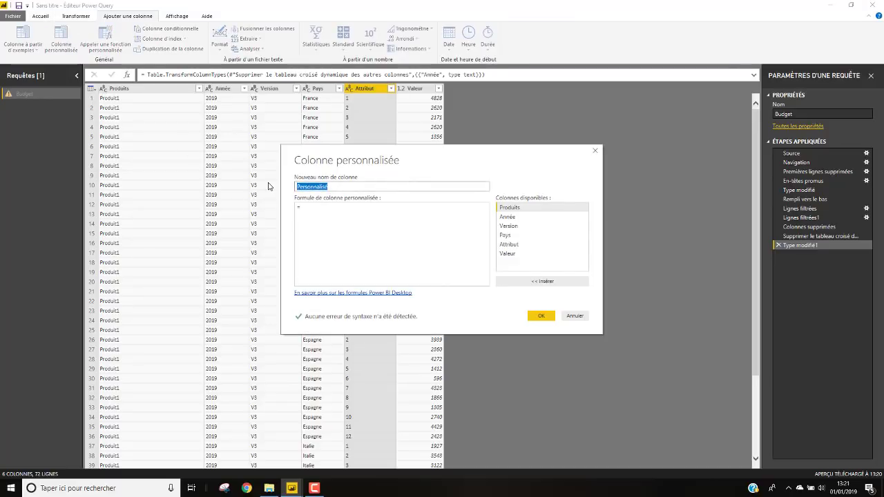
{"action": "type", "text": "Date"}
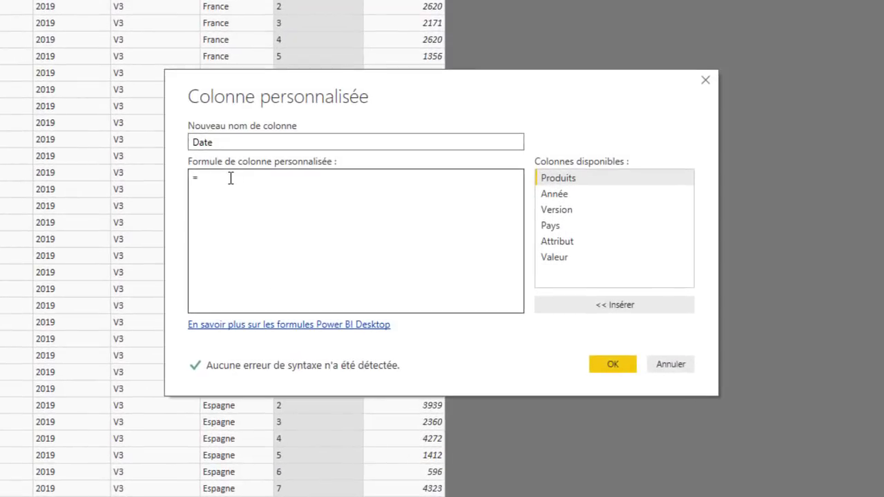
{"action": "left_click", "coordinate": [319, 208]}
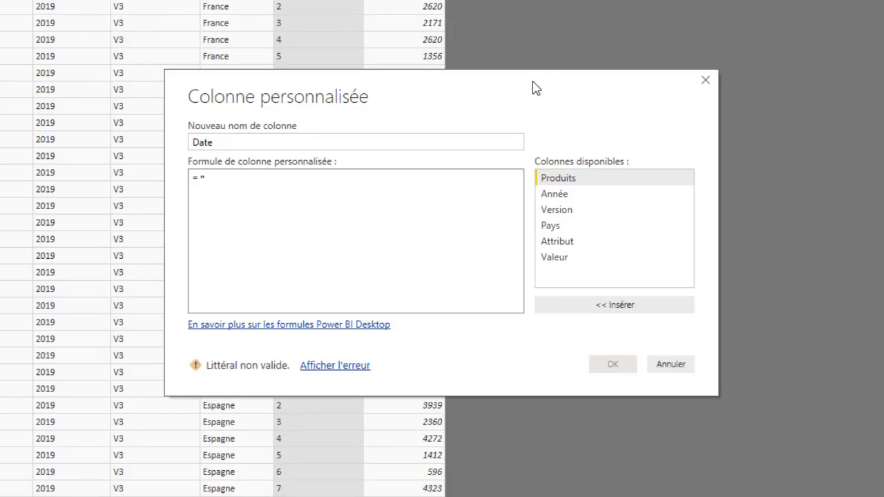
{"action": "type", "text": "01/"}
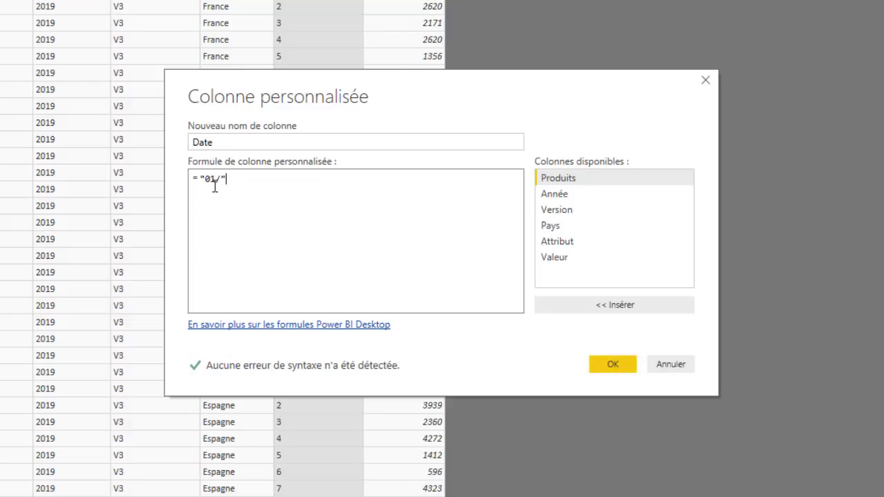
{"action": "left_click", "coordinate": [277, 179]}
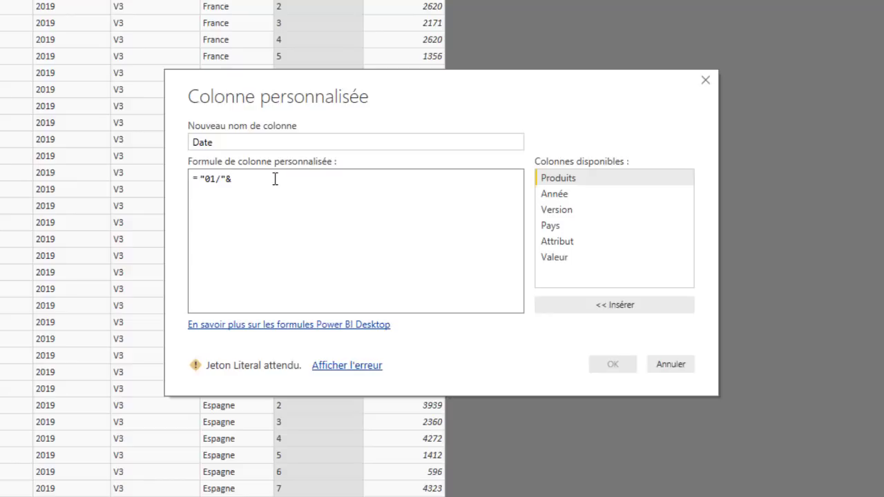
{"action": "double_click", "coordinate": [558, 246]}
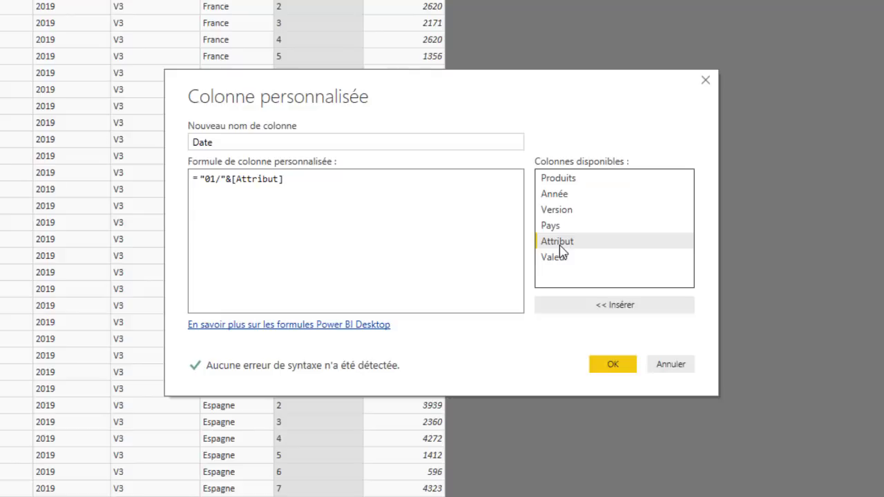
{"action": "type", "text": "&"}
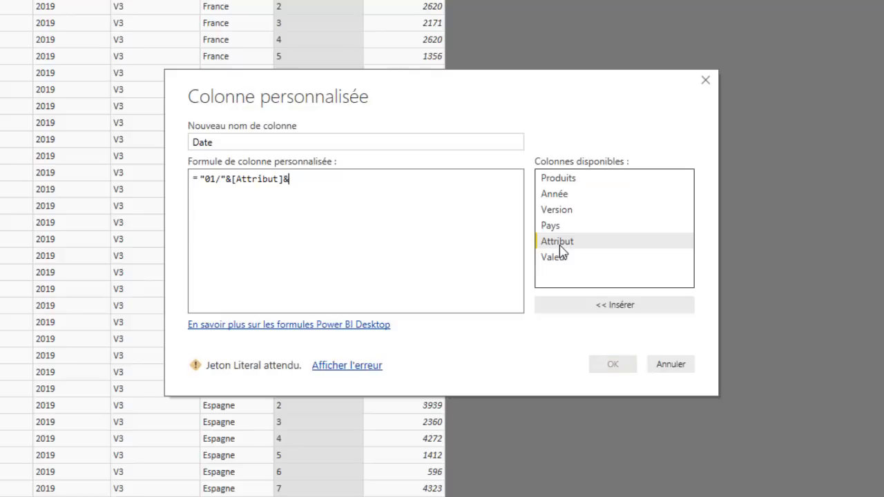
{"action": "type", "text": "\"/"}
{"action": "key", "text": "BackSpace"}
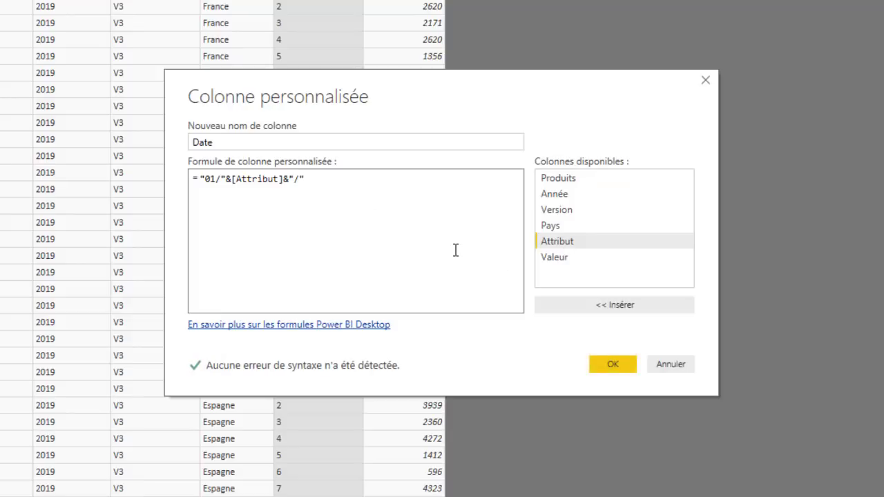
{"action": "type", "text": "&"}
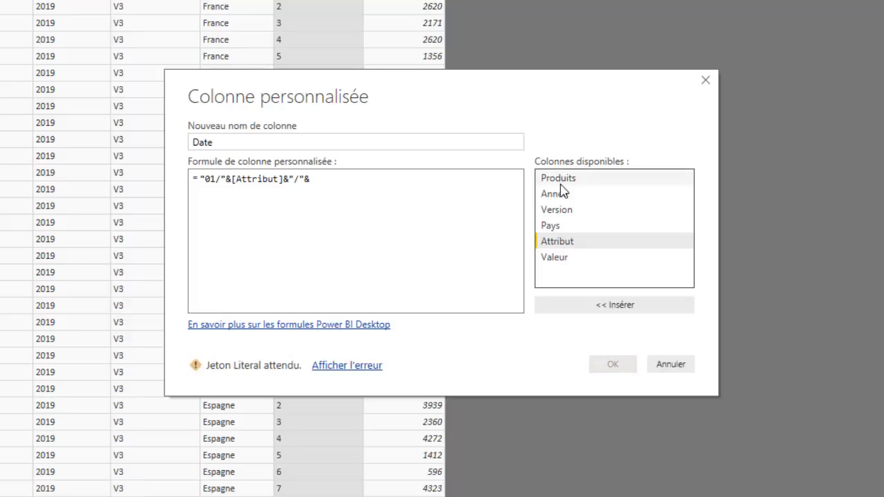
{"action": "double_click", "coordinate": [554, 196]}
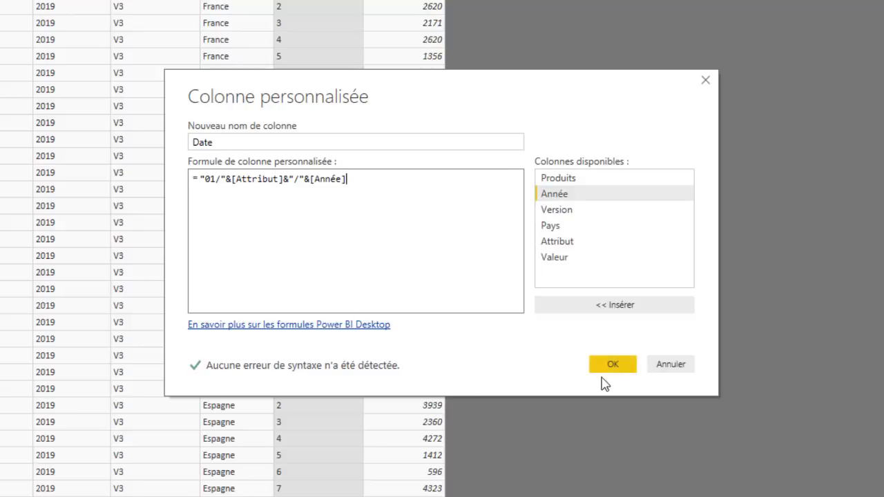
{"action": "left_click", "coordinate": [610, 366]}
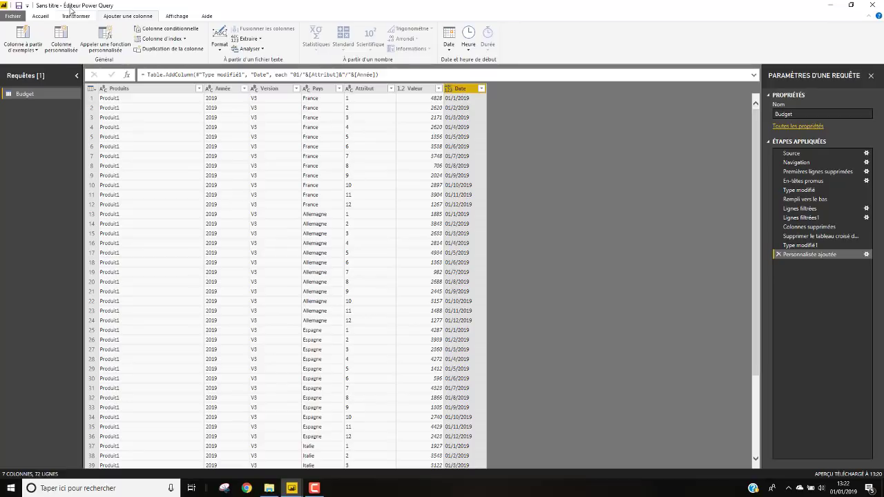
Change the data type of the new Date column to Date.
{"action": "left_click", "coordinate": [79, 17]}
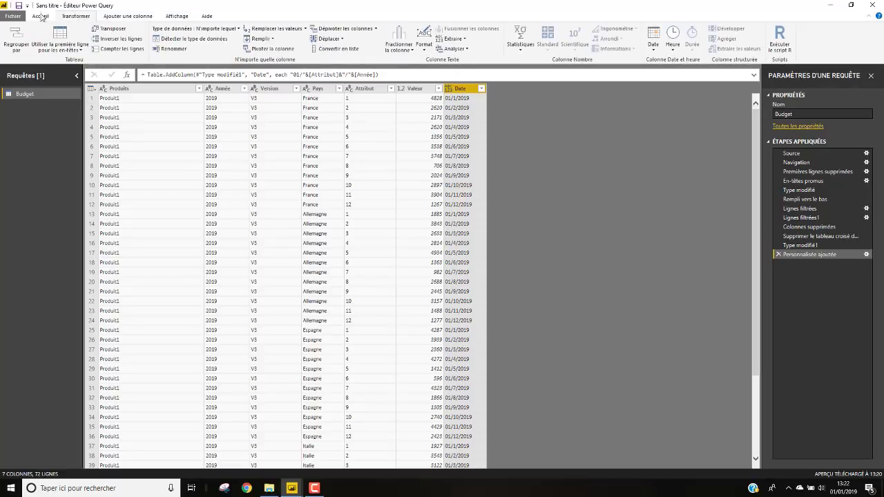
{"action": "left_click", "coordinate": [42, 16]}
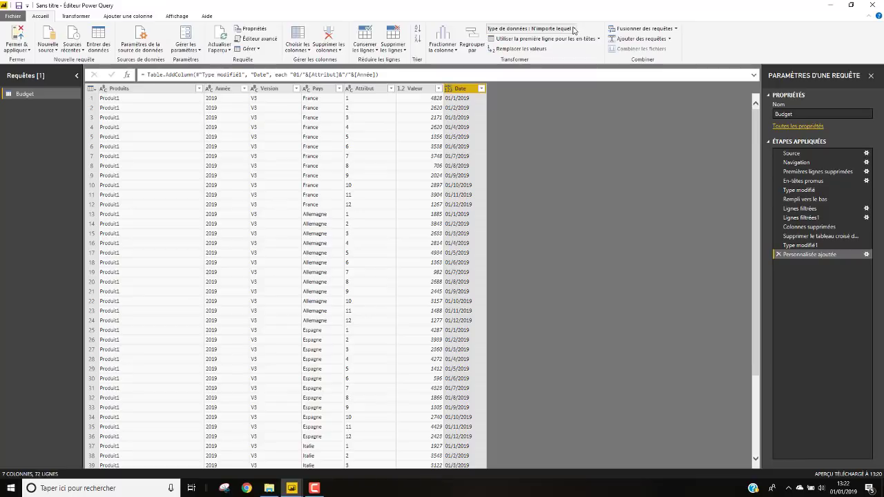
{"action": "left_click", "coordinate": [551, 29]}
{"action": "left_click", "coordinate": [511, 92]}
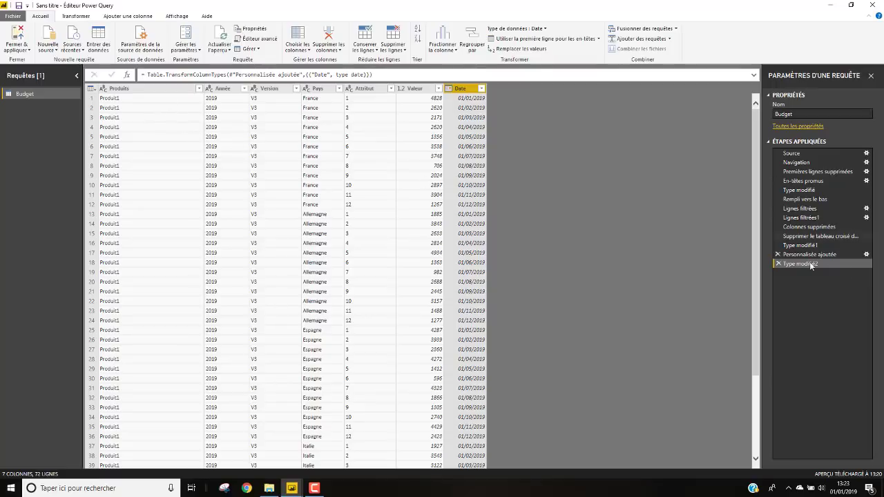
Review the product budget workbooks in the Budget Produits folder in File Explorer, and return to the Power Query Editor.
{"action": "mouse_move", "coordinate": [297, 490]}
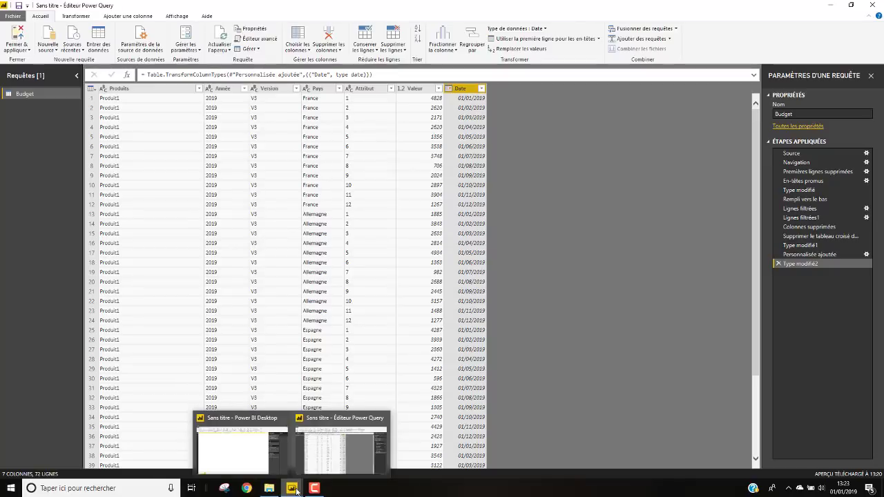
{"action": "left_click", "coordinate": [270, 488]}
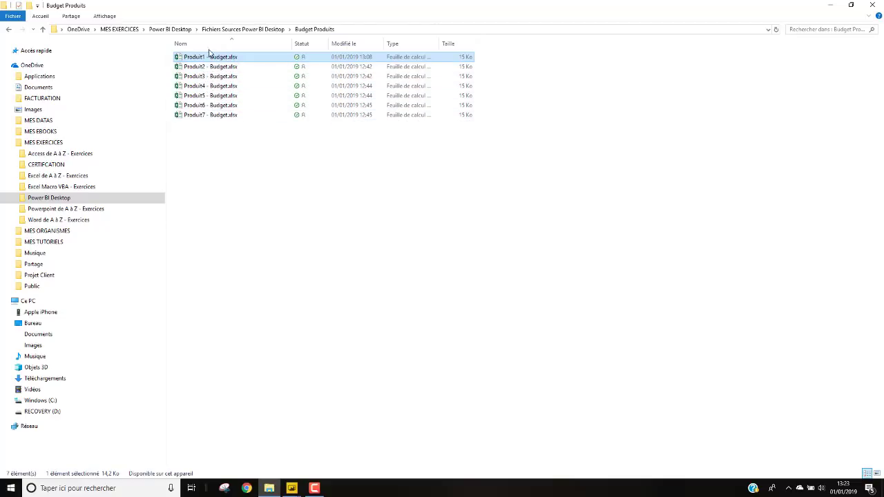
{"action": "left_click", "coordinate": [291, 489]}
{"action": "left_click", "coordinate": [332, 465]}
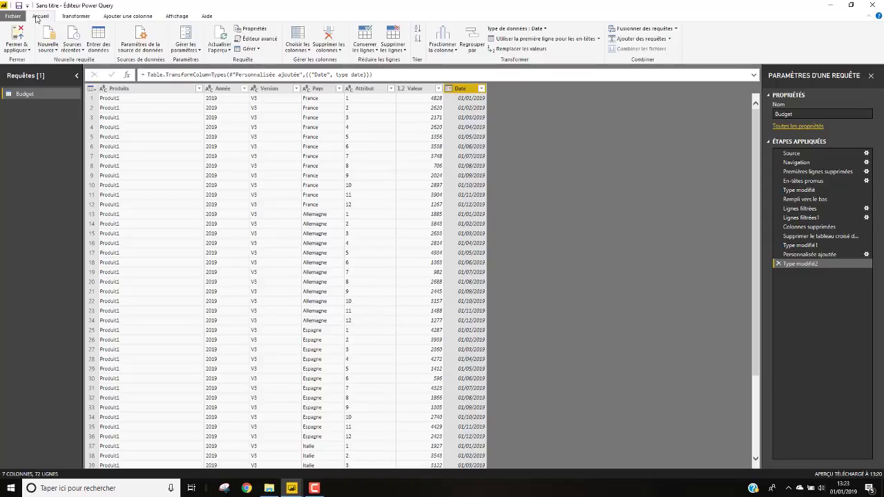
Open the Budget query's M code in the advanced editor and add a let line above the existing code.
{"action": "left_click", "coordinate": [255, 42]}
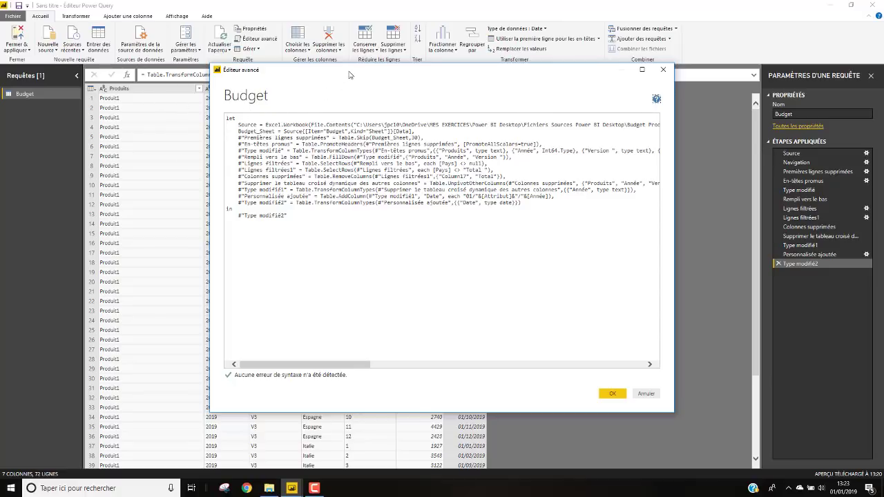
{"action": "left_click_drag", "start_coordinate": [352, 75], "coordinate": [294, 89]}
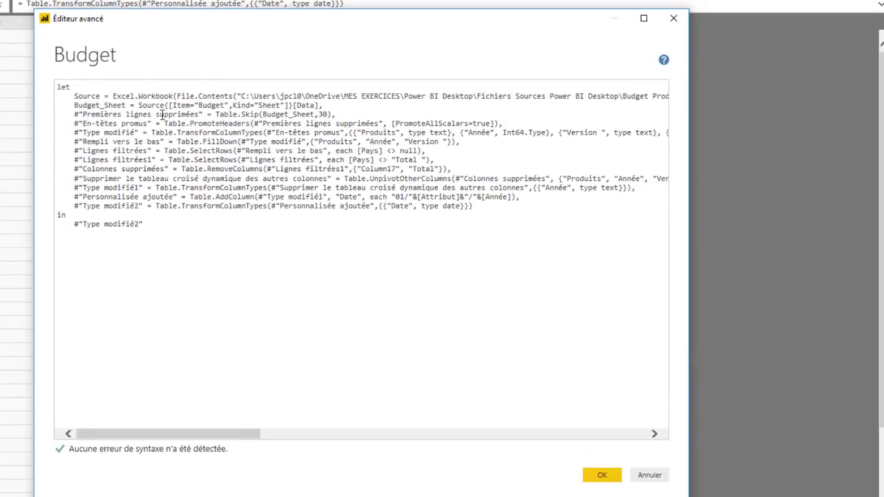
{"action": "key", "text": "Return"}
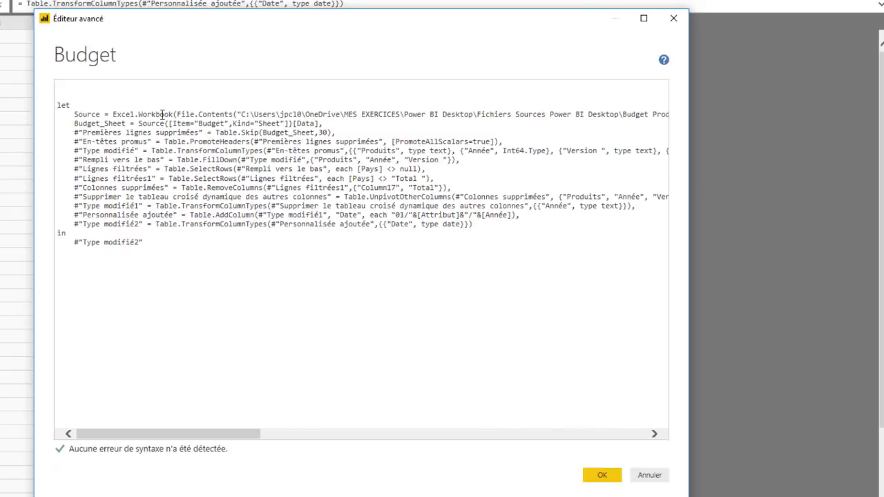
{"action": "left_click", "coordinate": [60, 86]}
{"action": "type", "text": "let"}
{"action": "key", "text": "Return"}
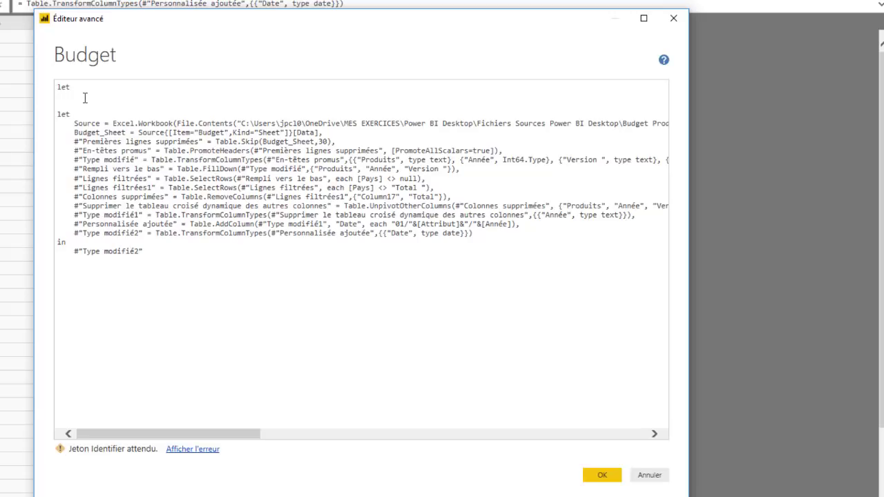
Declare the function header Recup = (NomFichier) => under the new let line.
{"action": "type", "text": "Recup"}
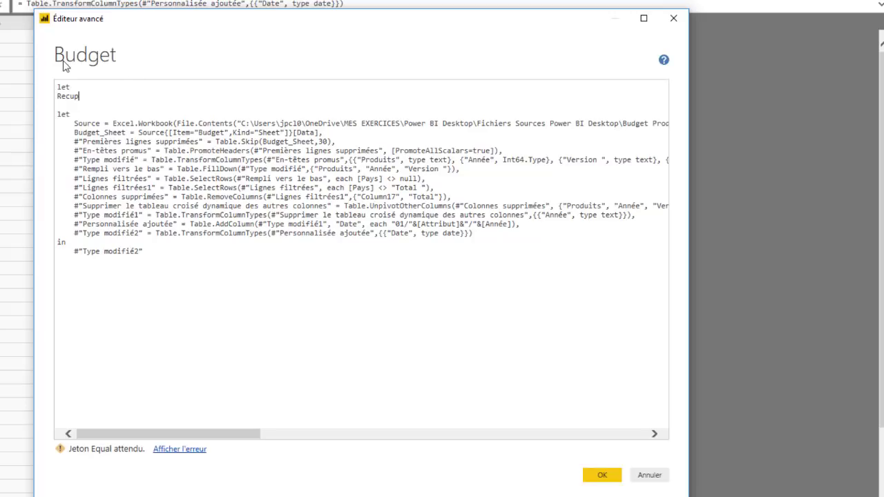
{"action": "type", "text": "="}
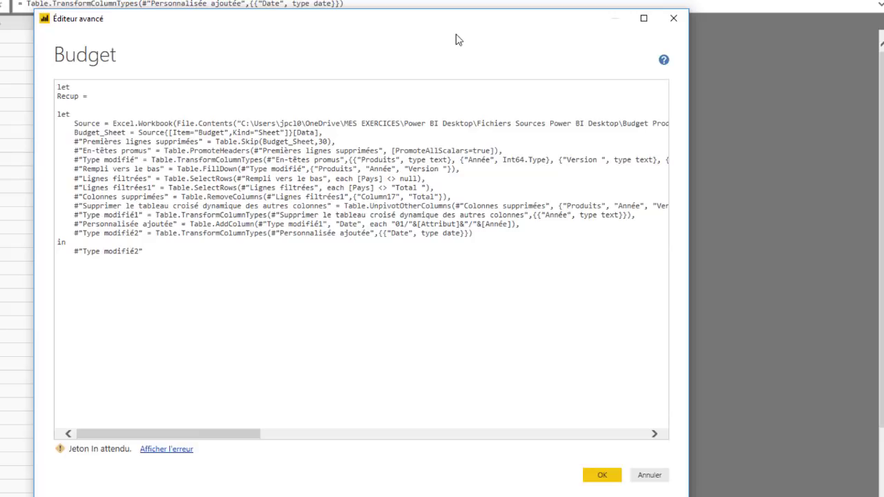
{"action": "type", "text": "(No"}
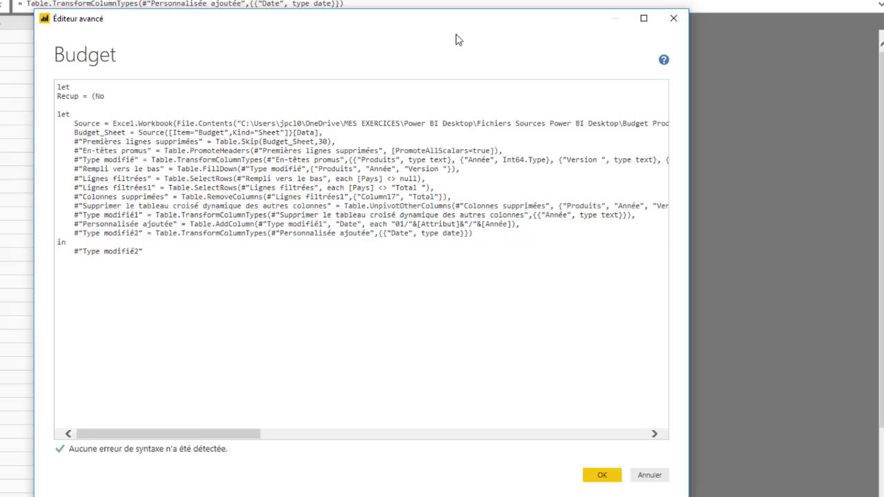
{"action": "type", "text": "m"}
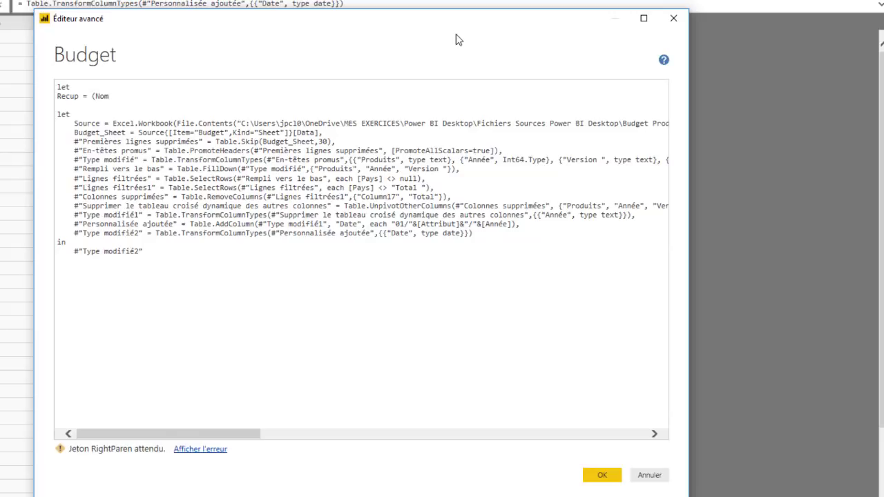
{"action": "type", "text": "Fichier)"}
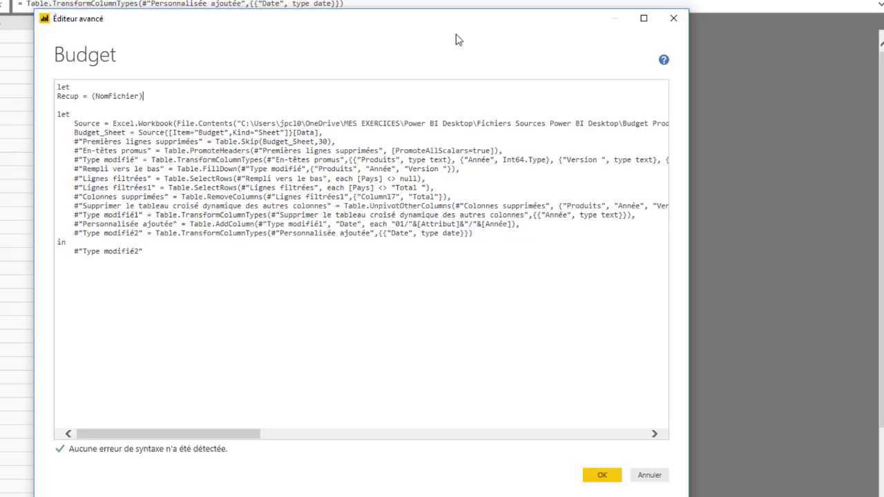
{"action": "type", "text": " ="}
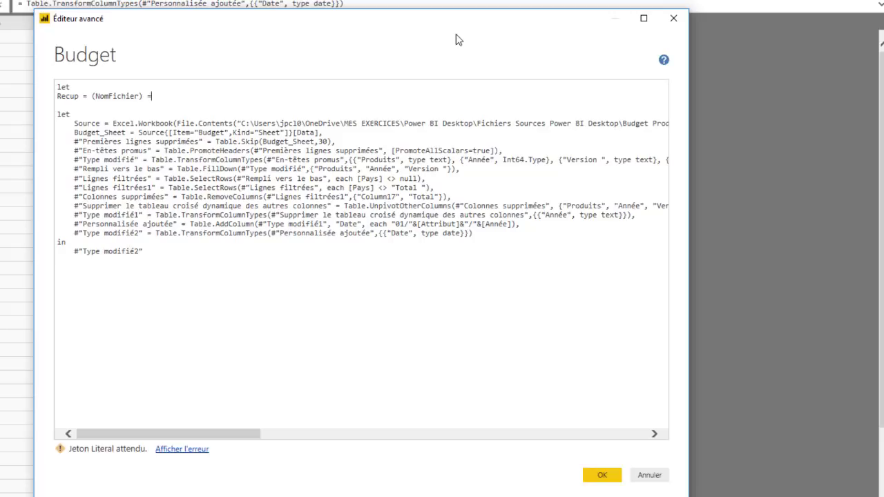
{"action": "type", "text": ">"}
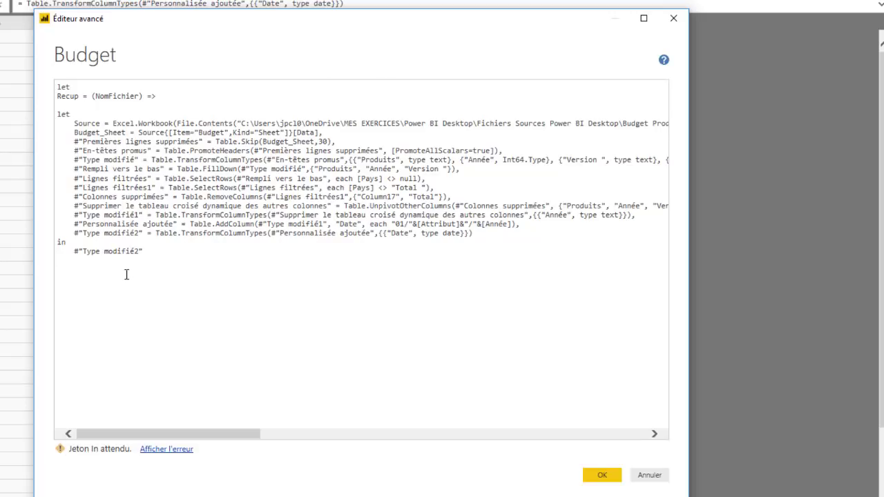
Close the function below the existing code with a final in line that returns Recup.
{"action": "left_click", "coordinate": [152, 250]}
{"action": "key", "text": "Return"}
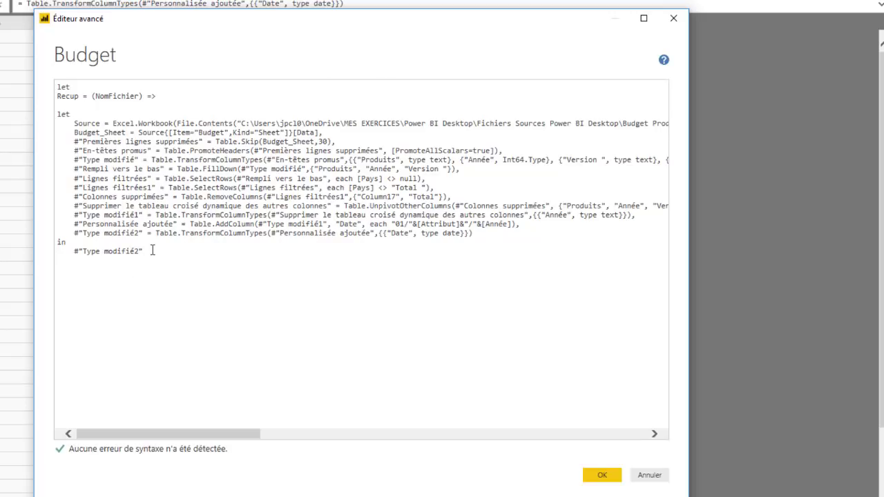
{"action": "type", "text": "in "}
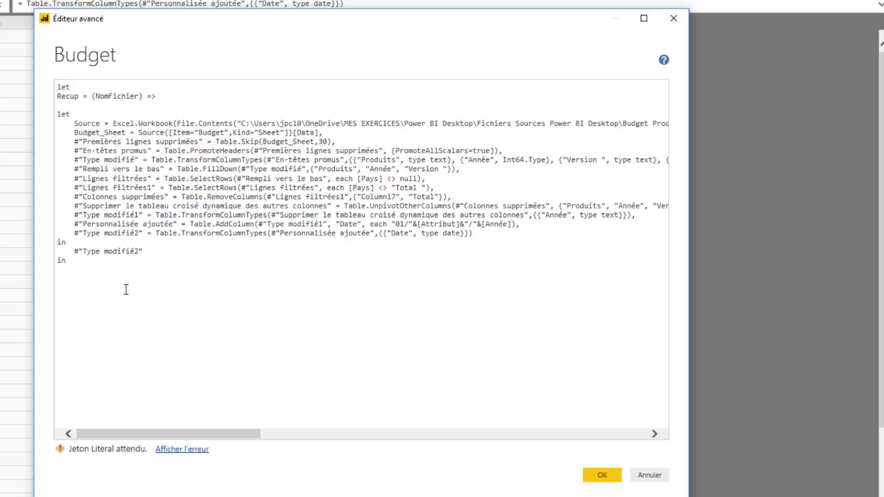
{"action": "type", "text": "Recup"}
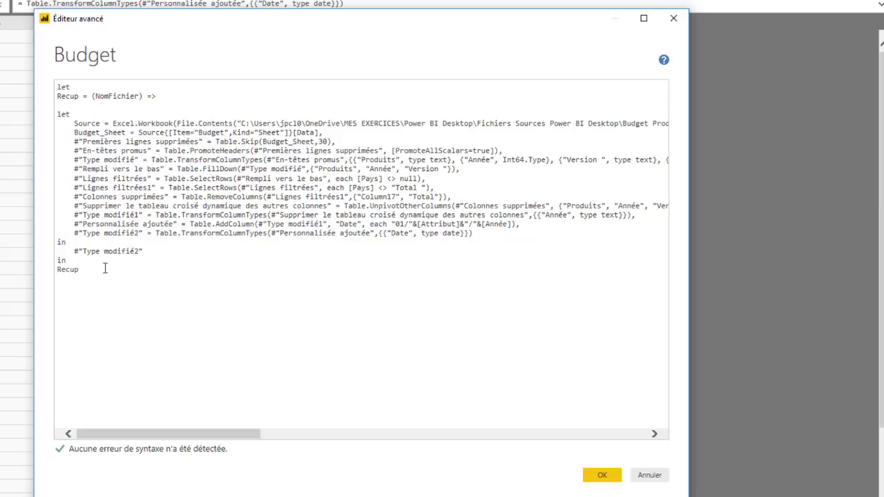
{"action": "key", "text": "Return"}
Replace the hard-coded workbook path inside File.Contents on the Source line with the NomFichier parameter and apply the code.
{"action": "left_click_drag", "start_coordinate": [396, 37], "coordinate": [332, 43]}
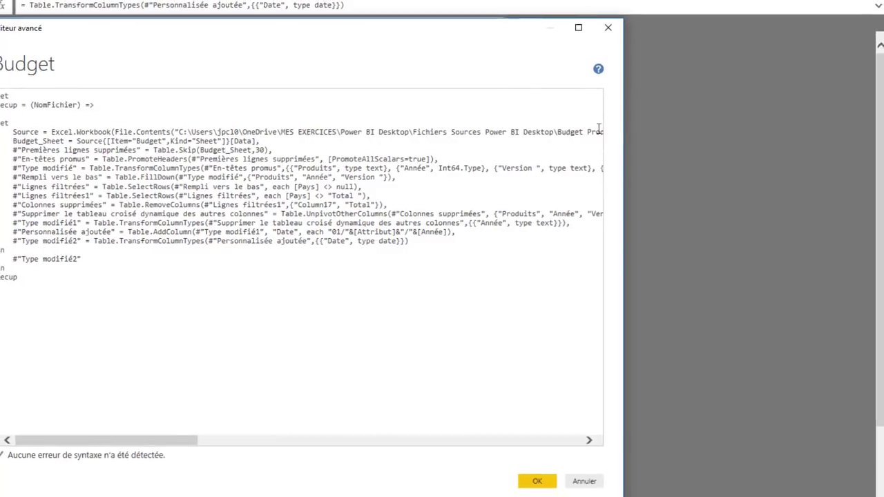
{"action": "left_click_drag", "start_coordinate": [622, 297], "coordinate": [833, 296]}
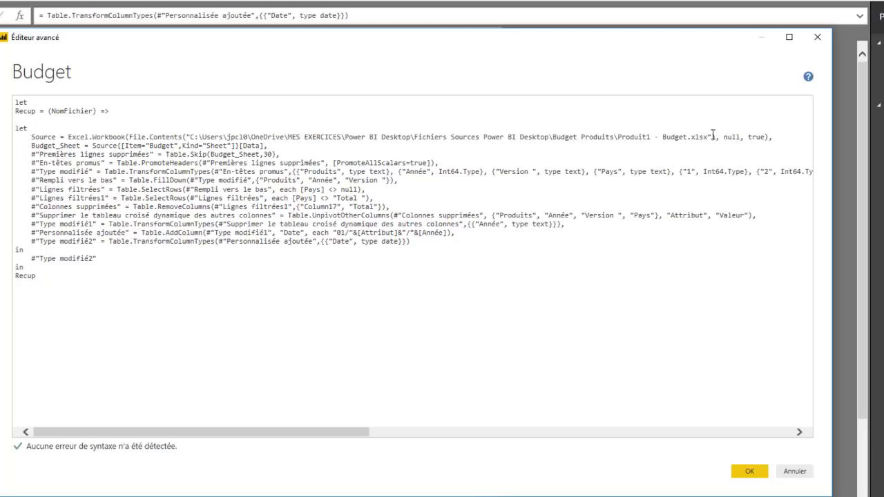
{"action": "left_click_drag", "start_coordinate": [723, 137], "coordinate": [698, 136]}
{"action": "left_click", "coordinate": [712, 136]}
{"action": "key", "text": "BackSpace"}
{"action": "key", "text": "BackSpace"}
{"action": "key", "text": "BackSpace"}
{"action": "key", "text": "BackSpace"}
{"action": "key", "text": "BackSpace"}
{"action": "key", "text": "BackSpace"}
{"action": "key", "text": "BackSpace"}
{"action": "key", "text": "BackSpace"}
{"action": "key", "text": "BackSpace"}
{"action": "key", "text": "BackSpace"}
{"action": "key", "text": "BackSpace"}
{"action": "key", "text": "BackSpace"}
{"action": "key", "text": "BackSpace"}
{"action": "key", "text": "BackSpace"}
{"action": "key", "text": "BackSpace"}
{"action": "key", "text": "BackSpace"}
{"action": "key", "text": "BackSpace"}
{"action": "key", "text": "BackSpace"}
{"action": "key", "text": "BackSpace"}
{"action": "key", "text": "BackSpace"}
{"action": "key", "text": "BackSpace"}
{"action": "key", "text": "BackSpace"}
{"action": "key", "text": "BackSpace"}
{"action": "key", "text": "BackSpace"}
{"action": "key", "text": "BackSpace"}
{"action": "key", "text": "BackSpace"}
{"action": "key", "text": "BackSpace"}
{"action": "key", "text": "BackSpace"}
{"action": "key", "text": "BackSpace"}
{"action": "key", "text": "BackSpace"}
{"action": "key", "text": "BackSpace"}
{"action": "key", "text": "BackSpace"}
{"action": "key", "text": "BackSpace"}
{"action": "key", "text": "BackSpace"}
{"action": "key", "text": "BackSpace"}
{"action": "key", "text": "BackSpace"}
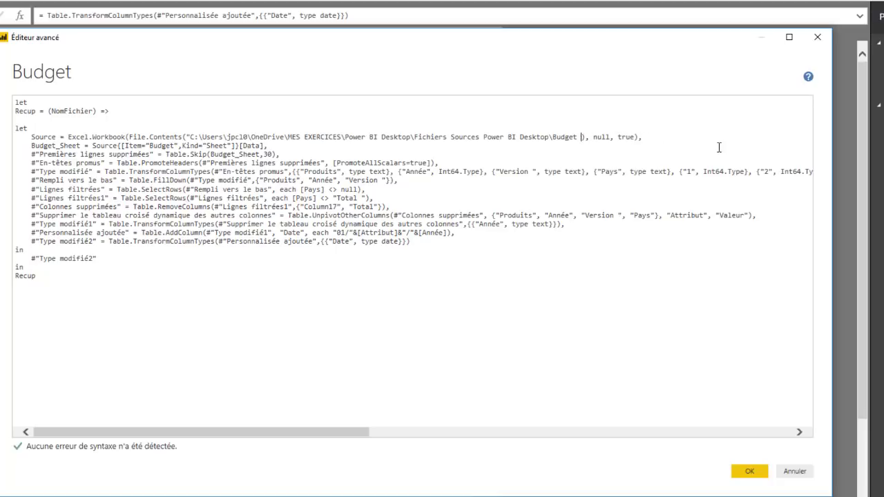
{"action": "key", "text": "BackSpace"}
{"action": "key", "text": "BackSpace"}
{"action": "key", "text": "BackSpace"}
{"action": "key", "text": "BackSpace"}
{"action": "key", "text": "BackSpace"}
{"action": "key", "text": "BackSpace"}
{"action": "key", "text": "BackSpace"}
{"action": "key", "text": "BackSpace"}
{"action": "key", "text": "BackSpace"}
{"action": "key", "text": "BackSpace"}
{"action": "key", "text": "BackSpace"}
{"action": "key", "text": "BackSpace"}
{"action": "key", "text": "BackSpace"}
{"action": "key", "text": "BackSpace"}
{"action": "key", "text": "BackSpace"}
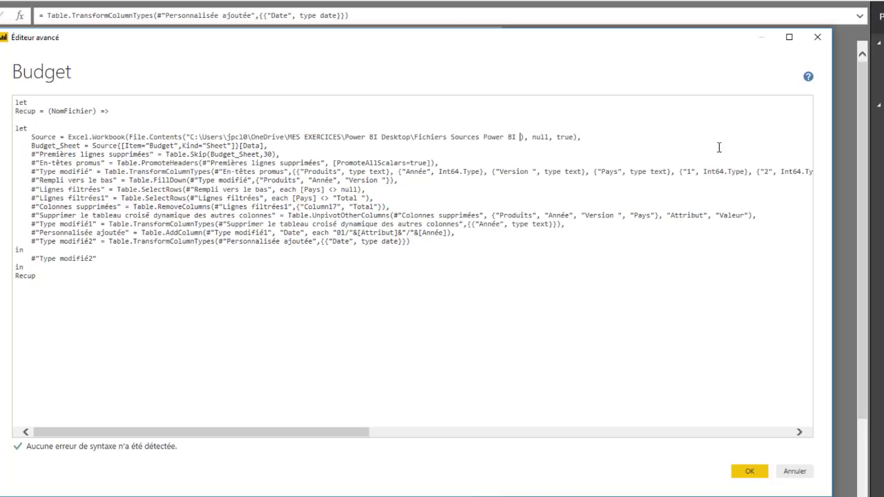
{"action": "key", "text": "BackSpace"}
{"action": "key", "text": "BackSpace"}
{"action": "key", "text": "BackSpace"}
{"action": "key", "text": "BackSpace"}
{"action": "key", "text": "BackSpace"}
{"action": "key", "text": "BackSpace"}
{"action": "key", "text": "BackSpace"}
{"action": "key", "text": "BackSpace"}
{"action": "key", "text": "BackSpace"}
{"action": "key", "text": "BackSpace"}
{"action": "key", "text": "BackSpace"}
{"action": "key", "text": "BackSpace"}
{"action": "key", "text": "BackSpace"}
{"action": "key", "text": "BackSpace"}
{"action": "key", "text": "BackSpace"}
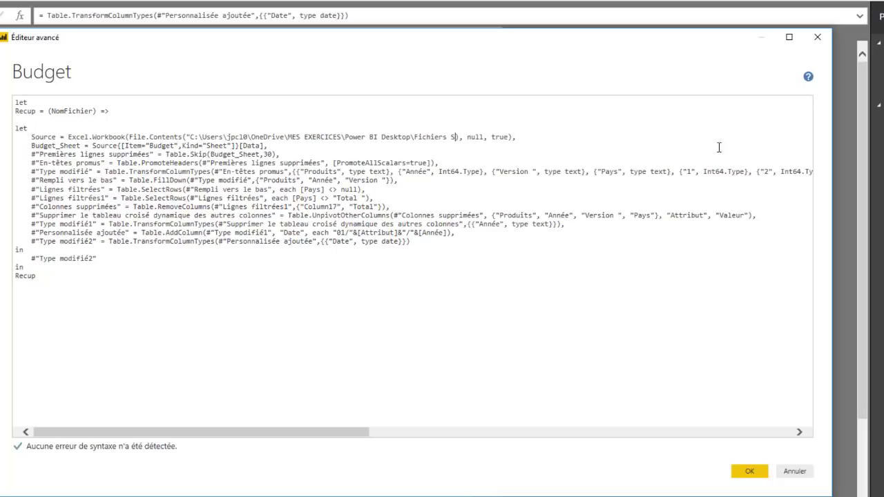
{"action": "key", "text": "BackSpace"}
{"action": "key", "text": "BackSpace"}
{"action": "key", "text": "BackSpace"}
{"action": "key", "text": "BackSpace"}
{"action": "key", "text": "BackSpace"}
{"action": "key", "text": "BackSpace"}
{"action": "key", "text": "BackSpace"}
{"action": "key", "text": "BackSpace"}
{"action": "key", "text": "BackSpace"}
{"action": "key", "text": "BackSpace"}
{"action": "key", "text": "BackSpace"}
{"action": "key", "text": "BackSpace"}
{"action": "key", "text": "BackSpace"}
{"action": "key", "text": "BackSpace"}
{"action": "key", "text": "BackSpace"}
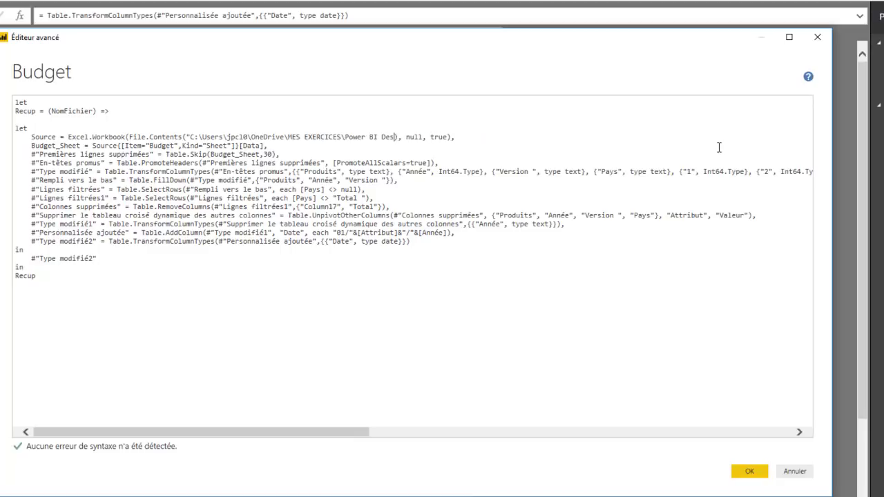
{"action": "key", "text": "BackSpace"}
{"action": "key", "text": "BackSpace"}
{"action": "key", "text": "BackSpace"}
{"action": "key", "text": "BackSpace"}
{"action": "key", "text": "BackSpace"}
{"action": "key", "text": "BackSpace"}
{"action": "key", "text": "BackSpace"}
{"action": "key", "text": "BackSpace"}
{"action": "key", "text": "BackSpace"}
{"action": "key", "text": "BackSpace"}
{"action": "key", "text": "BackSpace"}
{"action": "key", "text": "BackSpace"}
{"action": "key", "text": "BackSpace"}
{"action": "key", "text": "BackSpace"}
{"action": "key", "text": "BackSpace"}
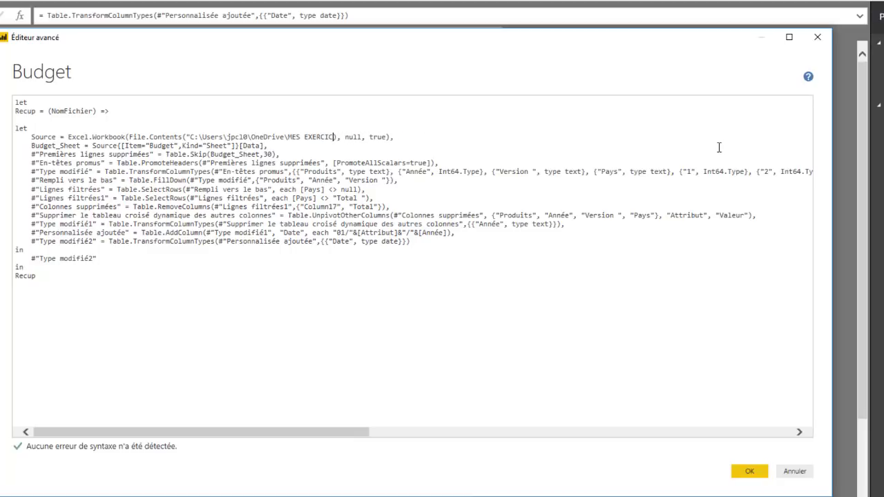
{"action": "key", "text": "BackSpace"}
{"action": "key", "text": "BackSpace"}
{"action": "key", "text": "BackSpace"}
{"action": "key", "text": "BackSpace"}
{"action": "key", "text": "BackSpace"}
{"action": "key", "text": "BackSpace"}
{"action": "key", "text": "BackSpace"}
{"action": "key", "text": "BackSpace"}
{"action": "key", "text": "BackSpace"}
{"action": "key", "text": "BackSpace"}
{"action": "key", "text": "BackSpace"}
{"action": "key", "text": "BackSpace"}
{"action": "key", "text": "BackSpace"}
{"action": "key", "text": "BackSpace"}
{"action": "key", "text": "BackSpace"}
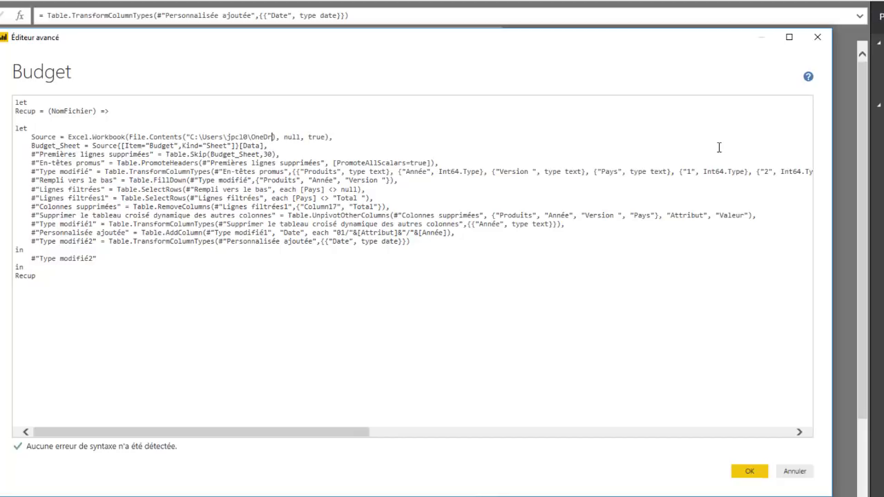
{"action": "key", "text": "BackSpace"}
{"action": "key", "text": "BackSpace"}
{"action": "key", "text": "BackSpace"}
{"action": "key", "text": "BackSpace"}
{"action": "key", "text": "BackSpace"}
{"action": "key", "text": "BackSpace"}
{"action": "key", "text": "BackSpace"}
{"action": "key", "text": "BackSpace"}
{"action": "key", "text": "BackSpace"}
{"action": "key", "text": "BackSpace"}
{"action": "key", "text": "BackSpace"}
{"action": "key", "text": "BackSpace"}
{"action": "key", "text": "BackSpace"}
{"action": "key", "text": "BackSpace"}
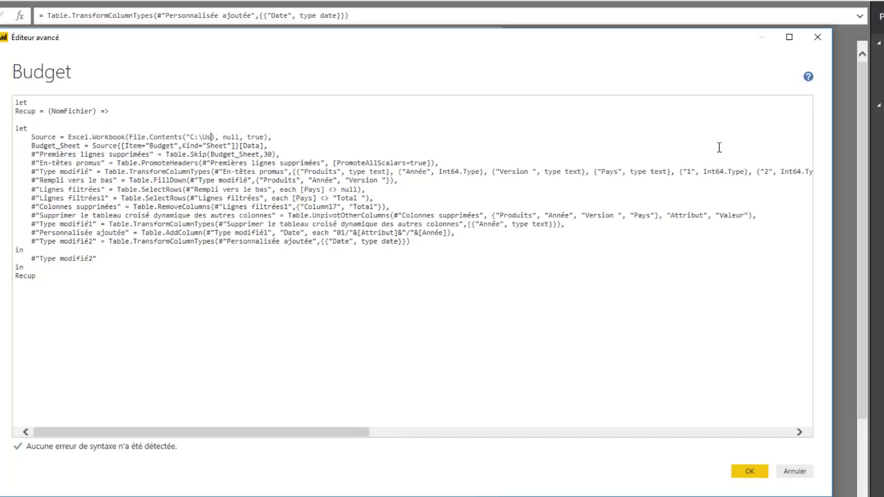
{"action": "key", "text": "BackSpace"}
{"action": "key", "text": "BackSpace"}
{"action": "key", "text": "BackSpace"}
{"action": "key", "text": "BackSpace"}
{"action": "type", "text": "NomFichier"}
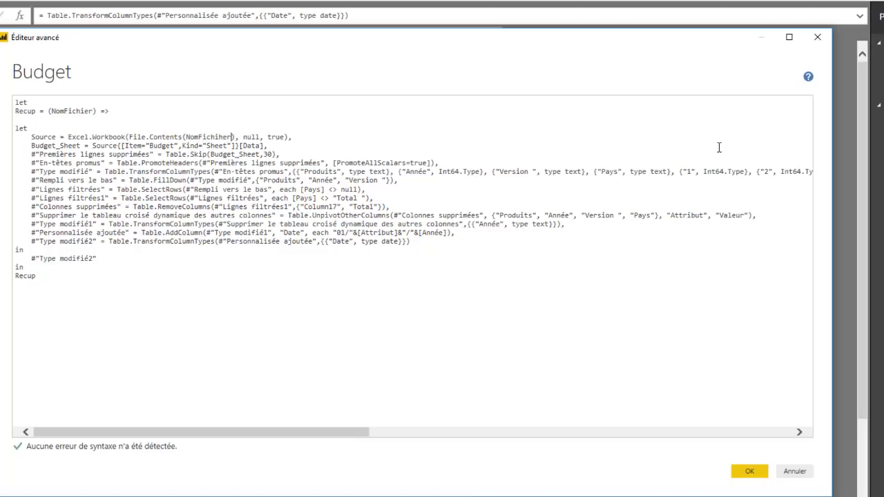
{"action": "key", "text": "BackSpace"}
{"action": "key", "text": "BackSpace"}
{"action": "type", "text": "er"}
{"action": "left_click", "coordinate": [211, 154]}
{"action": "left_click", "coordinate": [213, 136]}
{"action": "left_click", "coordinate": [750, 471]}
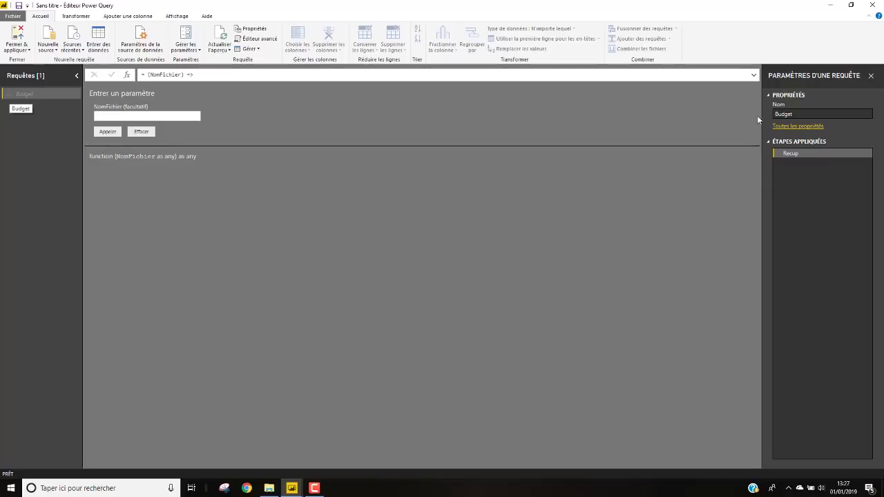
Rename the Budget query as RecupData and close the query settings pane.
{"action": "left_click", "coordinate": [853, 114]}
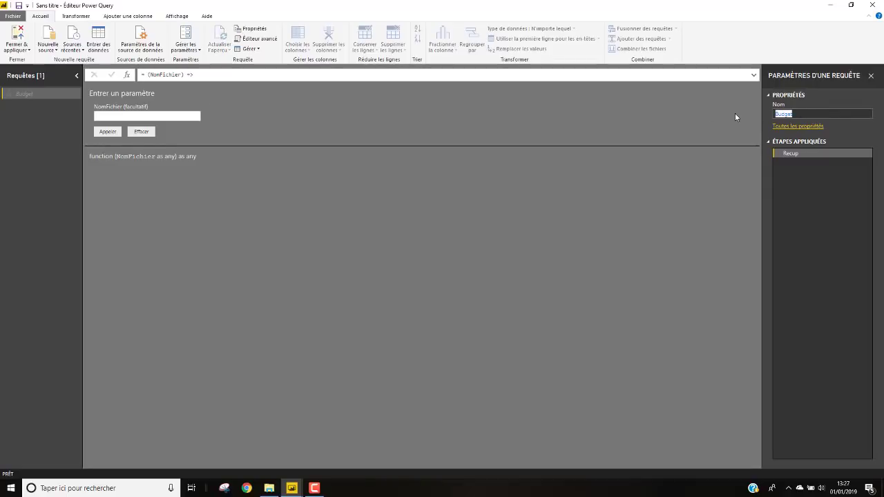
{"action": "type", "text": "RecupData"}
{"action": "key", "text": "Return"}
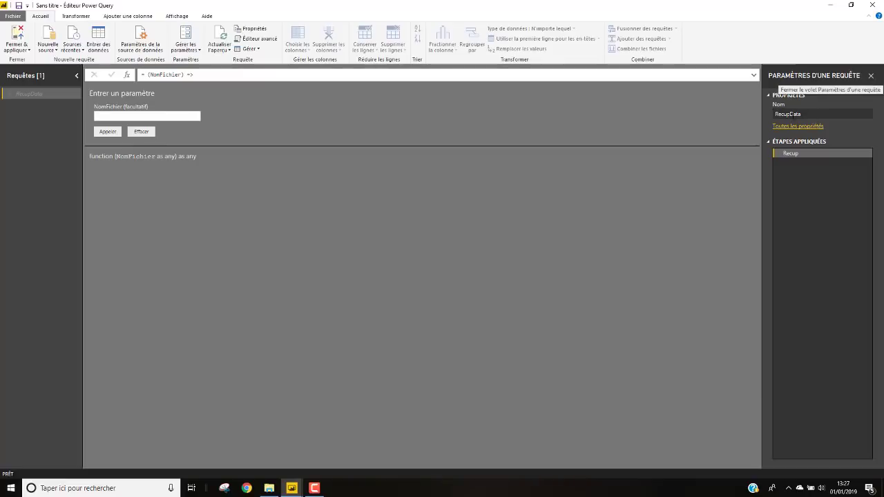
{"action": "left_click", "coordinate": [871, 75]}
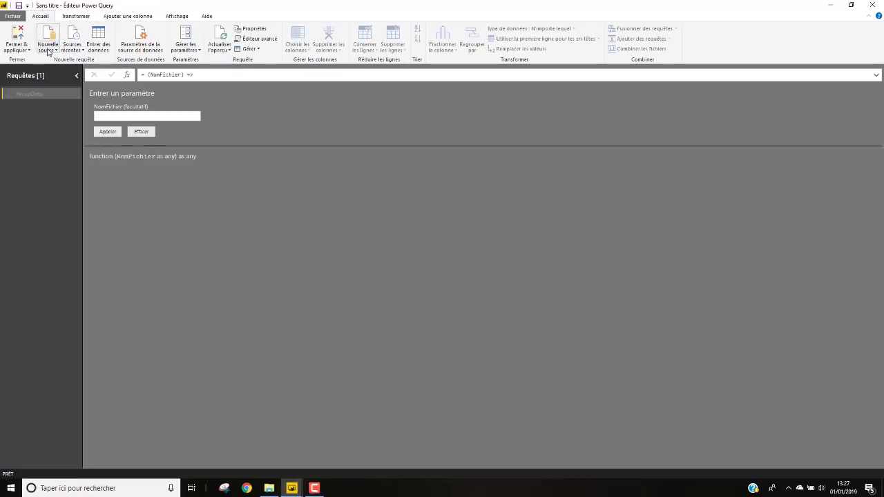
Start a new data source of the Dossier (folder) type.
{"action": "left_click", "coordinate": [65, 17]}
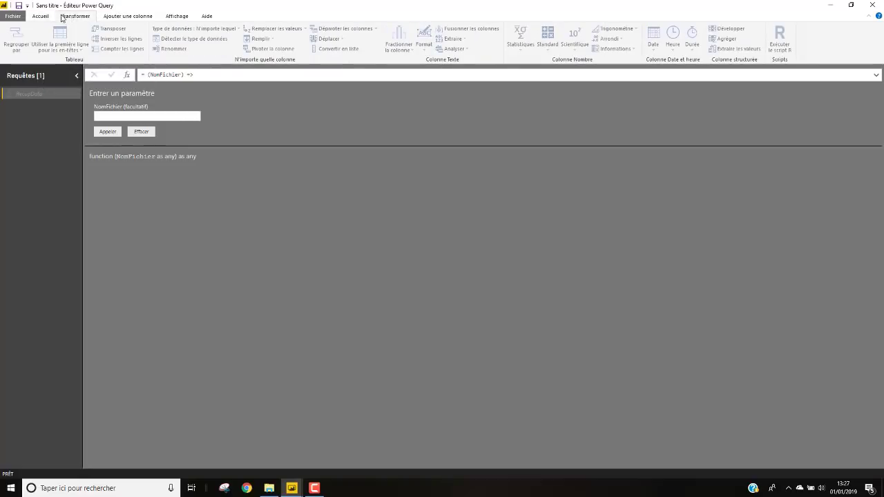
{"action": "left_click", "coordinate": [41, 16]}
{"action": "left_click", "coordinate": [50, 45]}
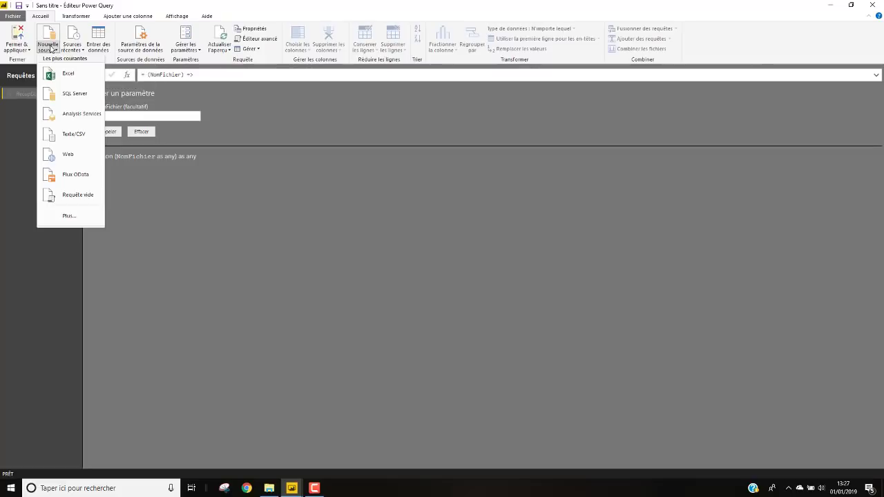
{"action": "left_click", "coordinate": [67, 216]}
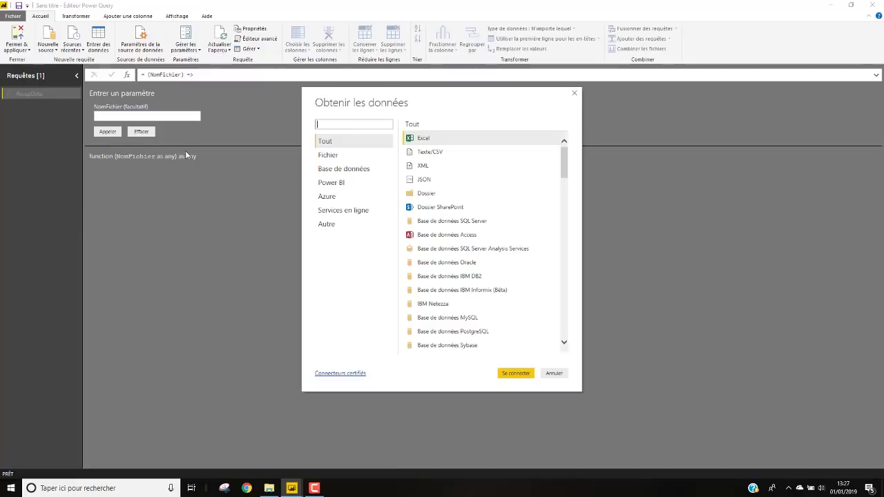
{"action": "left_click", "coordinate": [429, 195]}
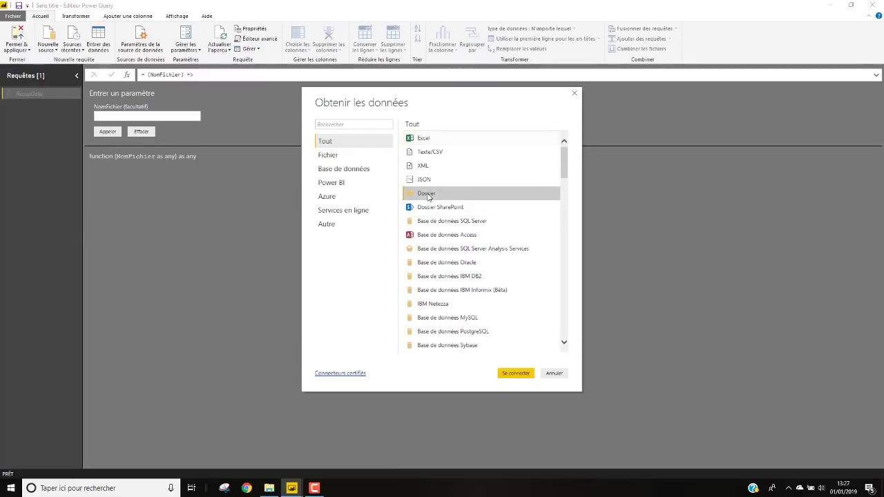
{"action": "double_click", "coordinate": [427, 194]}
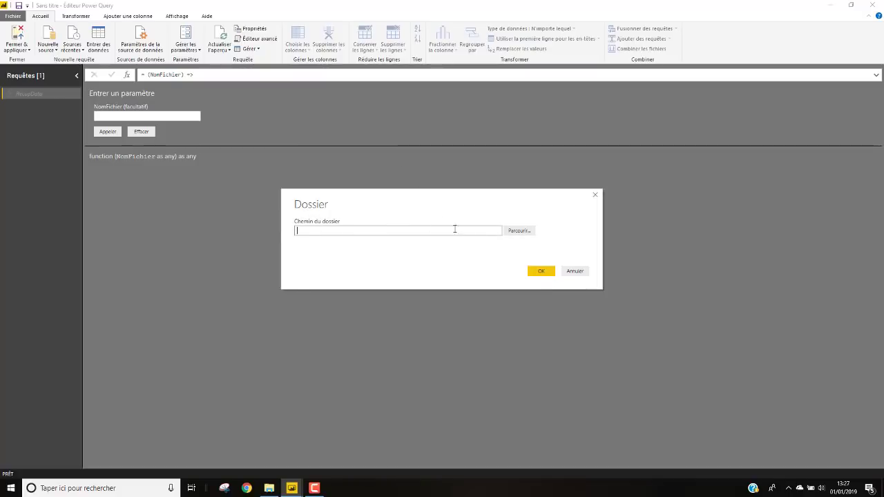
Choose the Budget Produits folder under OneDrive, MES EXERCICES, Power BI Desktop, Fichiers Sources Power BI Desktop as the folder path.
{"action": "left_click", "coordinate": [521, 232]}
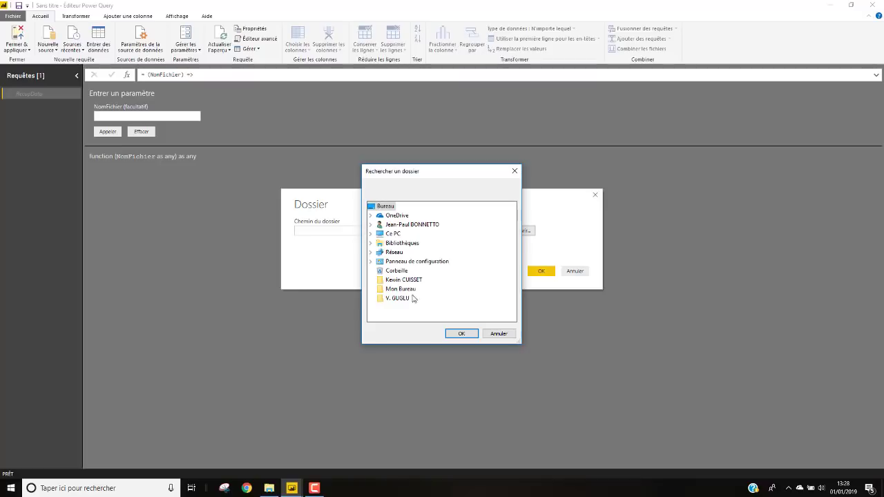
{"action": "left_click", "coordinate": [373, 215]}
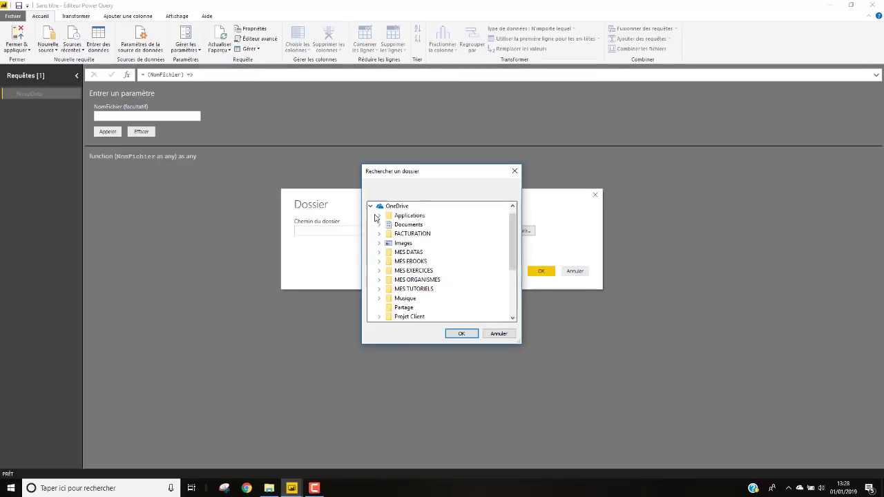
{"action": "left_click", "coordinate": [412, 271]}
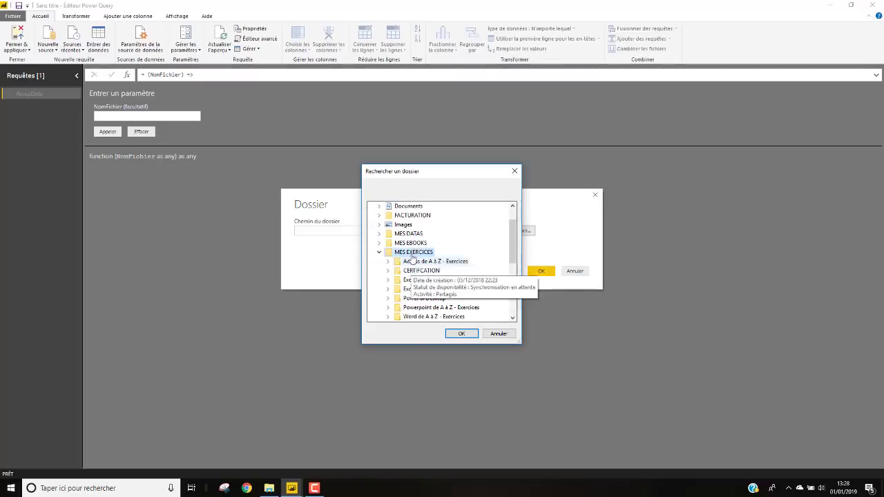
{"action": "left_click", "coordinate": [417, 299]}
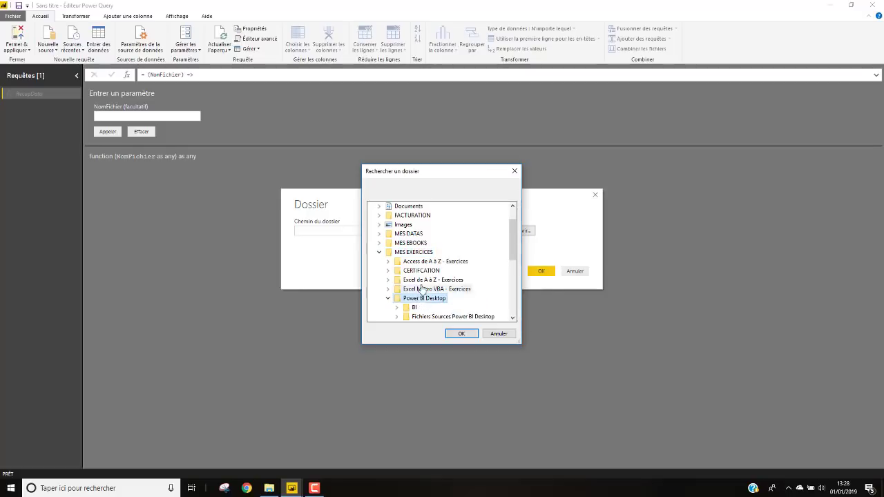
{"action": "scroll", "coordinate": [504, 277], "scroll_direction": "down", "scroll_amount": 1}
{"action": "left_click", "coordinate": [443, 236]}
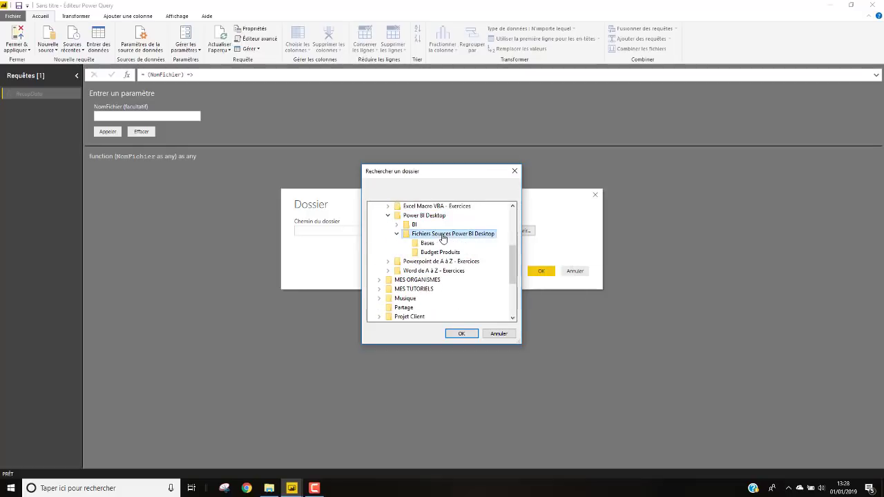
{"action": "left_click", "coordinate": [442, 253]}
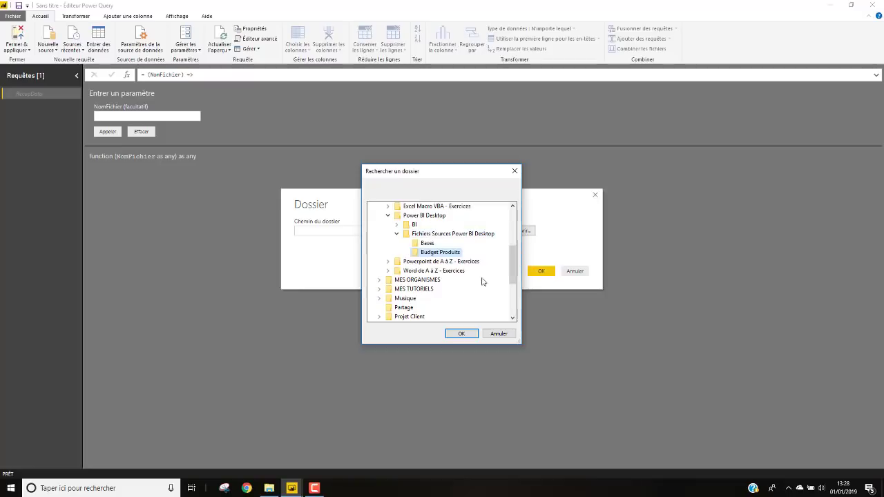
{"action": "left_click", "coordinate": [461, 334]}
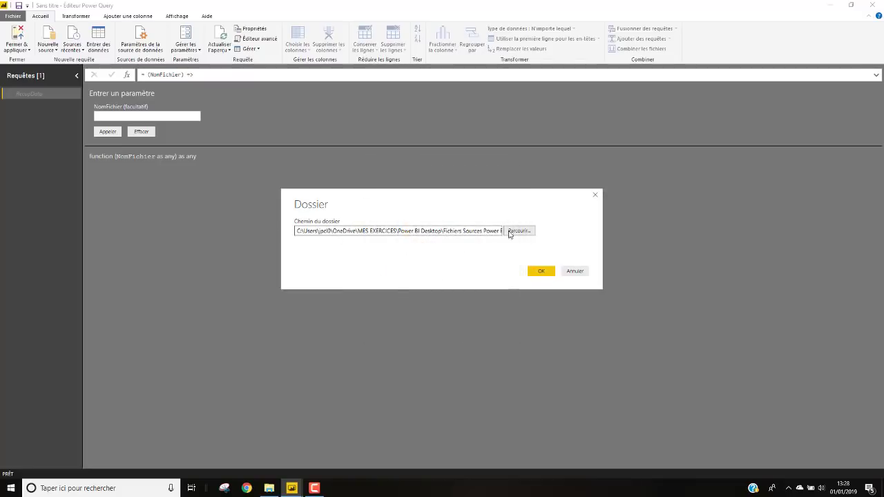
Connect to the chosen folder, widen the file preview, and load the file list for editing without combining the files.
{"action": "left_click", "coordinate": [543, 272]}
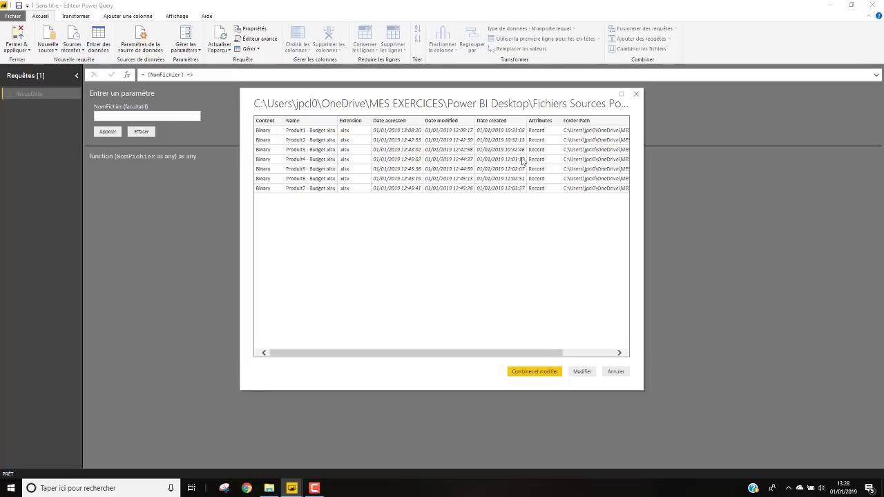
{"action": "left_click_drag", "start_coordinate": [646, 253], "coordinate": [792, 253]}
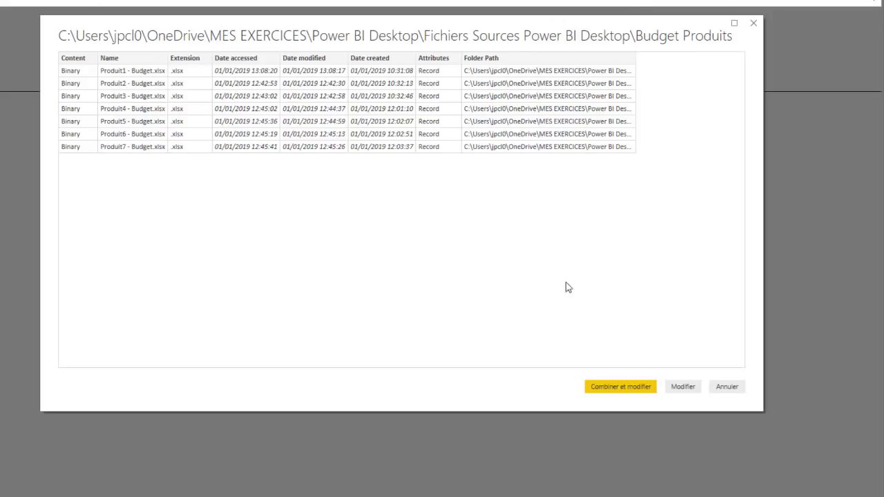
{"action": "left_click", "coordinate": [687, 391]}
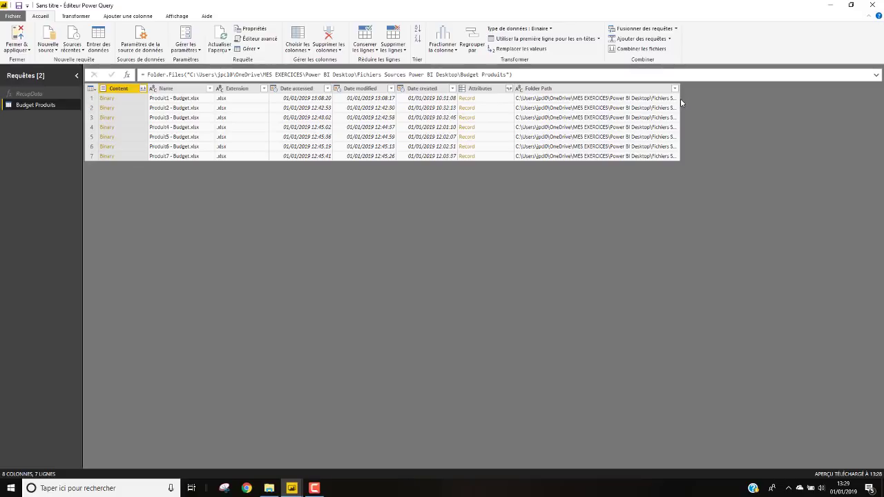
Start a custom column on the Budget Produits query and name it NomFichier.
{"action": "left_click", "coordinate": [127, 15]}
{"action": "left_click", "coordinate": [62, 36]}
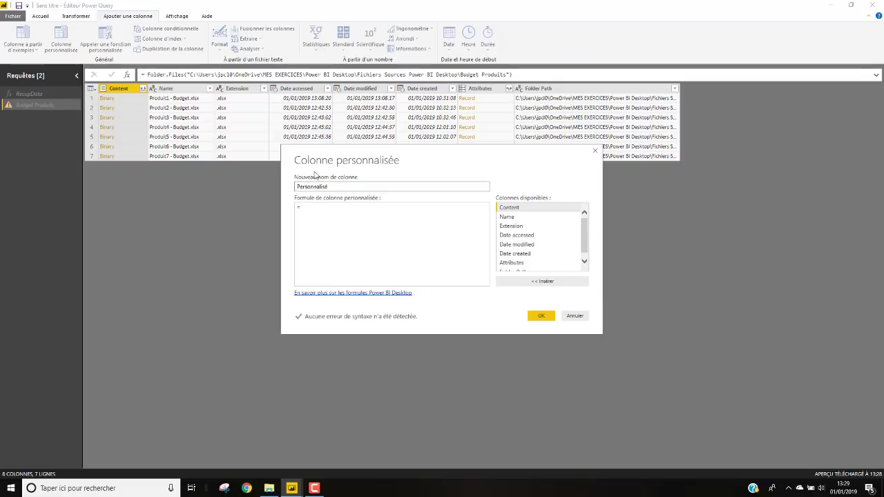
{"action": "left_click_drag", "start_coordinate": [337, 188], "coordinate": [255, 185]}
{"action": "type", "text": "NomFicher"}
{"action": "key", "text": "BackSpace"}
{"action": "key", "text": "BackSpace"}
{"action": "type", "text": "e"}
Define the NomFichier column's formula as [Folder Path]&[Name] and create the column.
{"action": "left_click", "coordinate": [307, 208]}
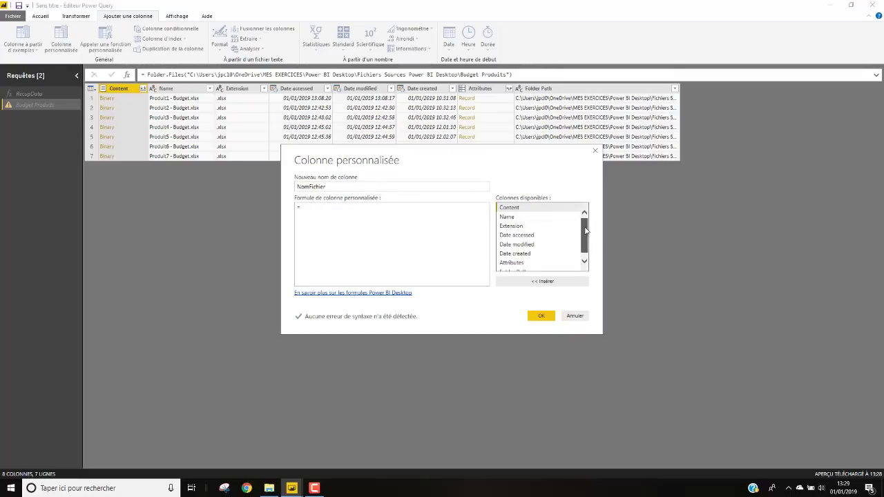
{"action": "left_click_drag", "start_coordinate": [580, 229], "coordinate": [581, 234]}
{"action": "double_click", "coordinate": [517, 268]}
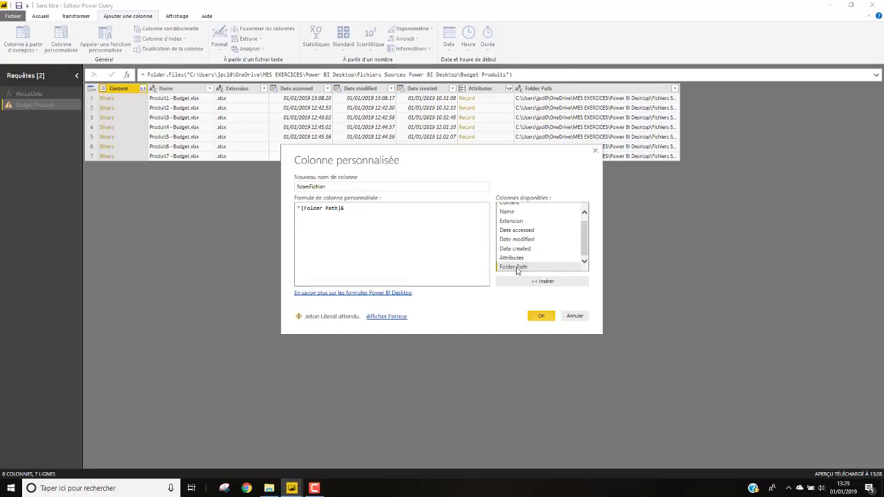
{"action": "double_click", "coordinate": [511, 213]}
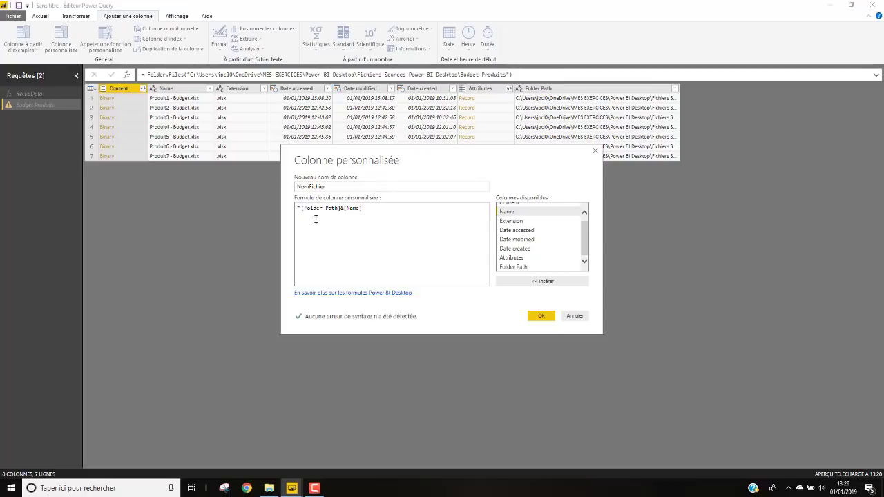
{"action": "left_click", "coordinate": [540, 316]}
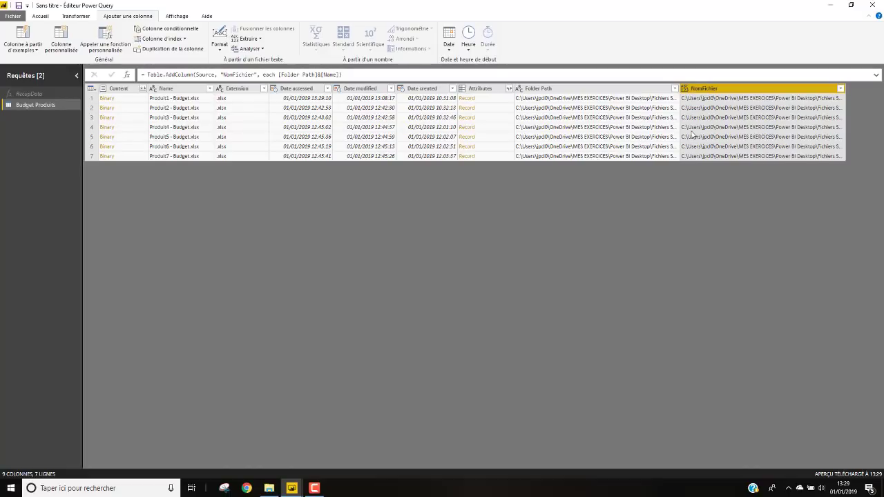
Inspect the full file paths in the first three rows of the NomFichier column.
{"action": "left_click", "coordinate": [804, 99]}
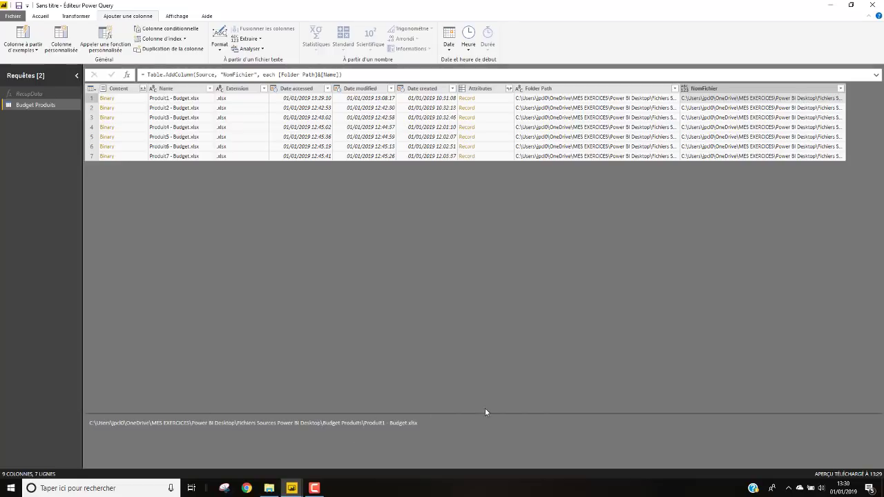
{"action": "left_click", "coordinate": [746, 108]}
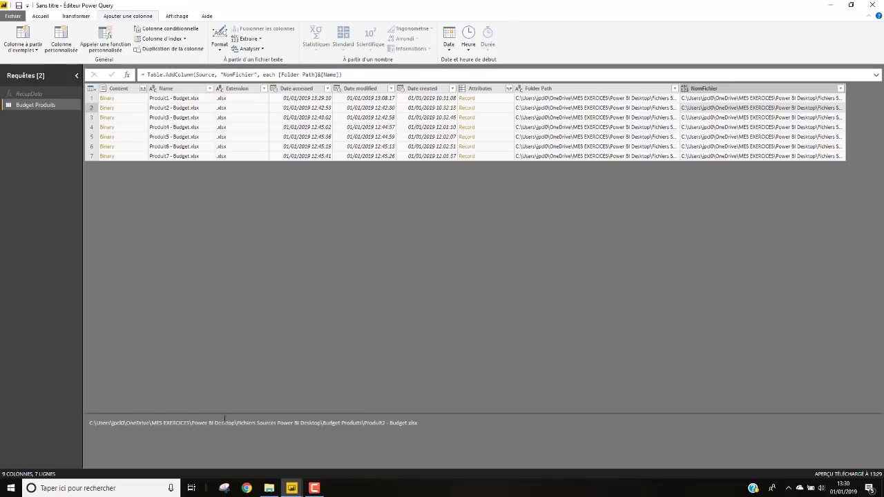
{"action": "left_click", "coordinate": [734, 118]}
{"action": "left_click", "coordinate": [724, 99]}
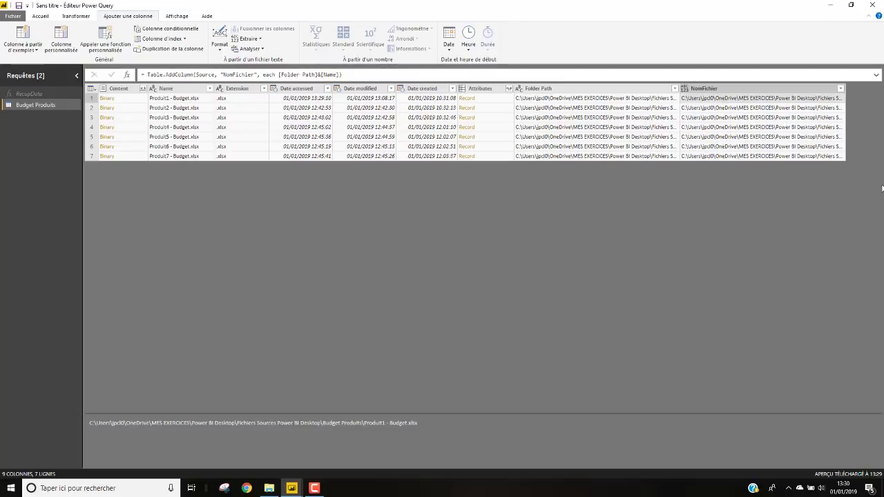
Start a second custom column whose formula calls RecupData( and insert the NomFichier column as its argument.
{"action": "left_click", "coordinate": [764, 89]}
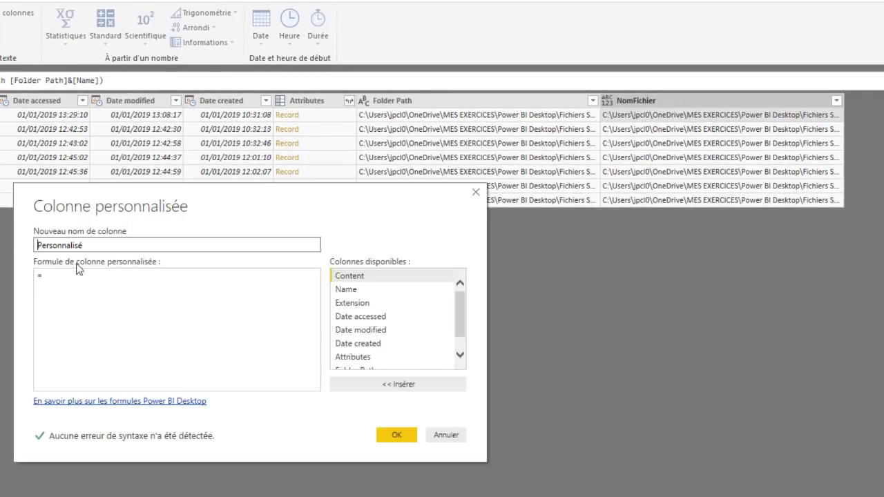
{"action": "left_click", "coordinate": [60, 278]}
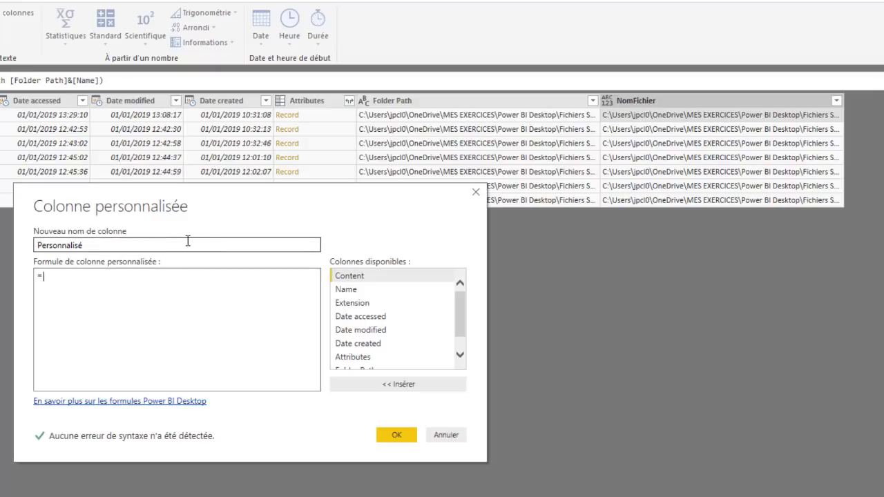
{"action": "type", "text": "RecupData("}
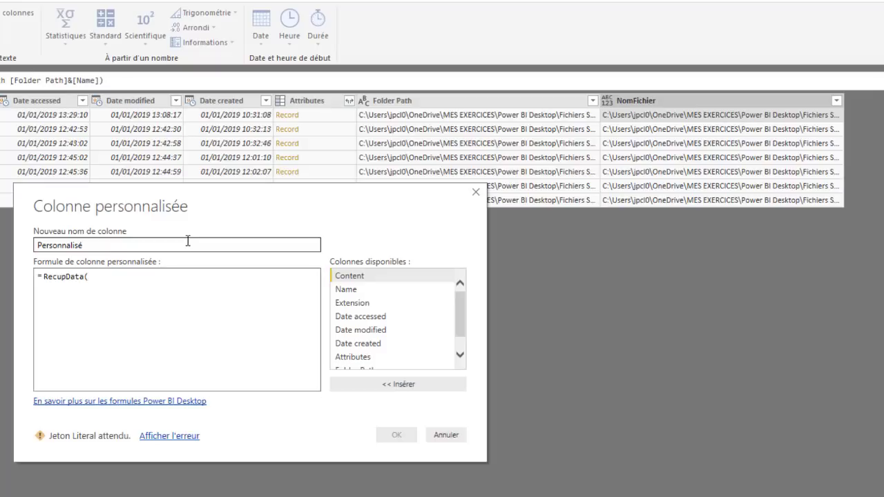
{"action": "type", "text": "No"}
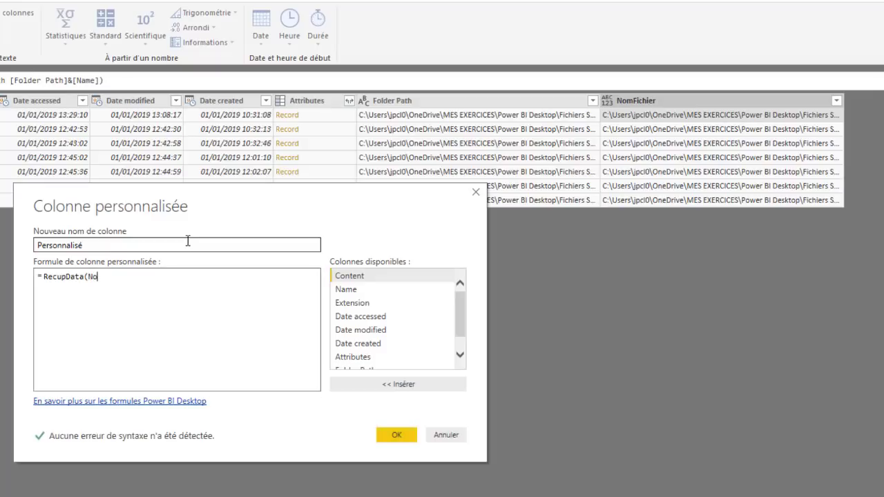
{"action": "type", "text": "m"}
{"action": "left_click_drag", "start_coordinate": [466, 300], "coordinate": [464, 312]}
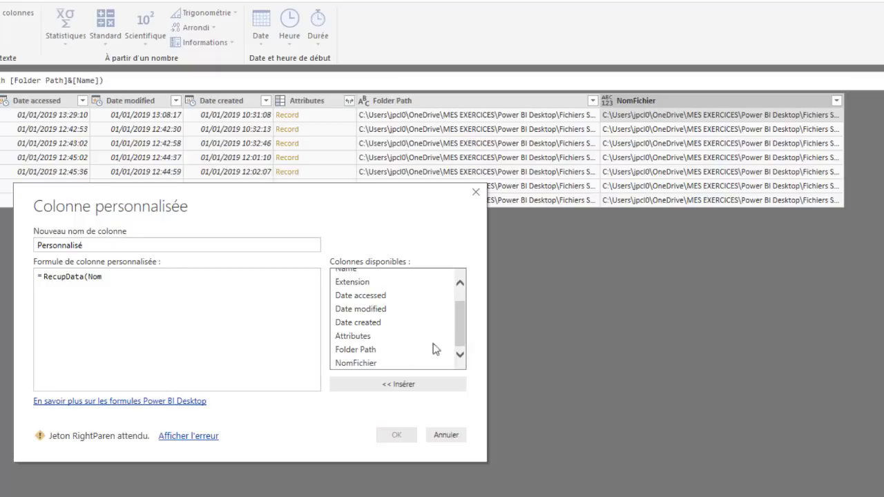
{"action": "double_click", "coordinate": [361, 365]}
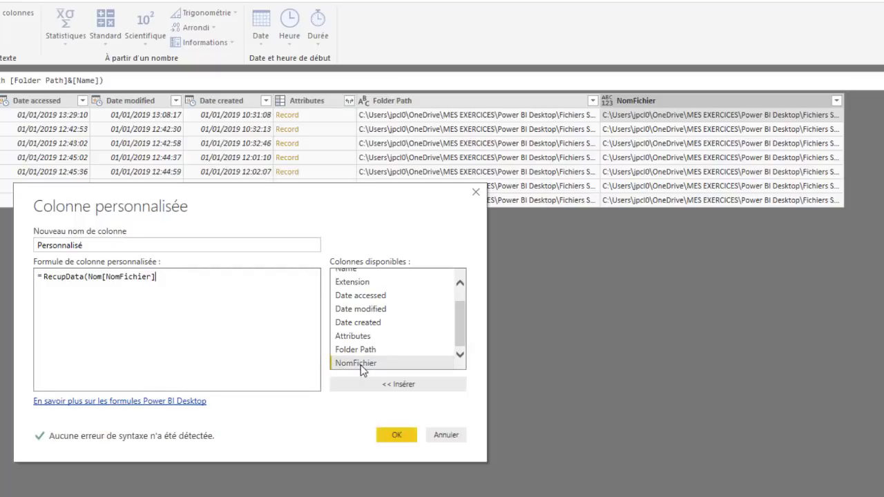
Remove the stray Nom before the argument, complete the formula as RecupData([NomFichier]) and create the column.
{"action": "left_click", "coordinate": [101, 278]}
{"action": "key", "text": "BackSpace"}
{"action": "key", "text": "BackSpace"}
{"action": "key", "text": "BackSpace"}
{"action": "left_click", "coordinate": [158, 276]}
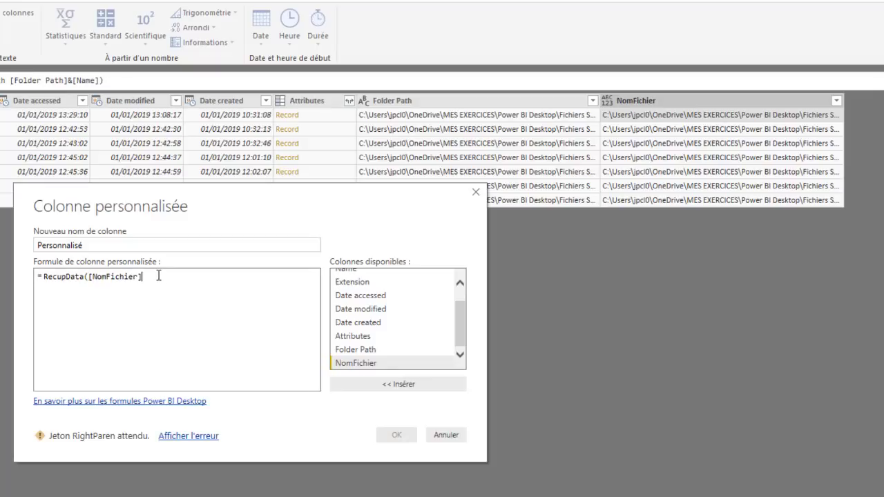
{"action": "type", "text": ")"}
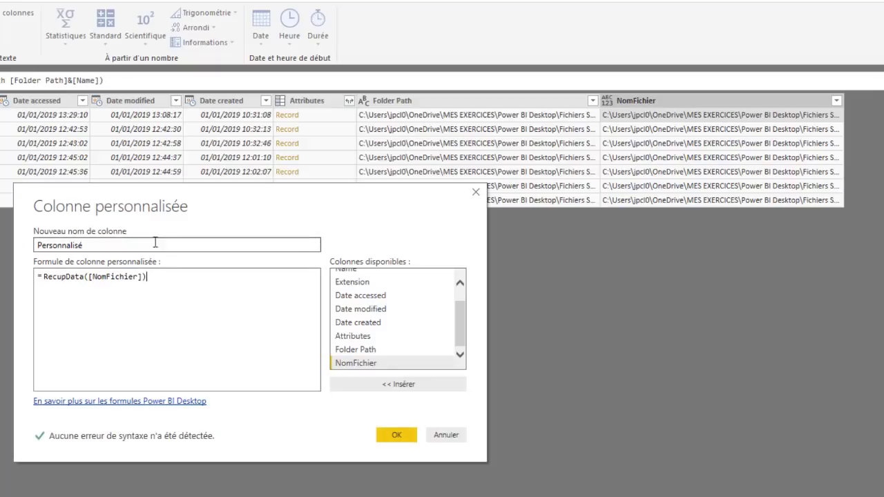
{"action": "left_click", "coordinate": [397, 439]}
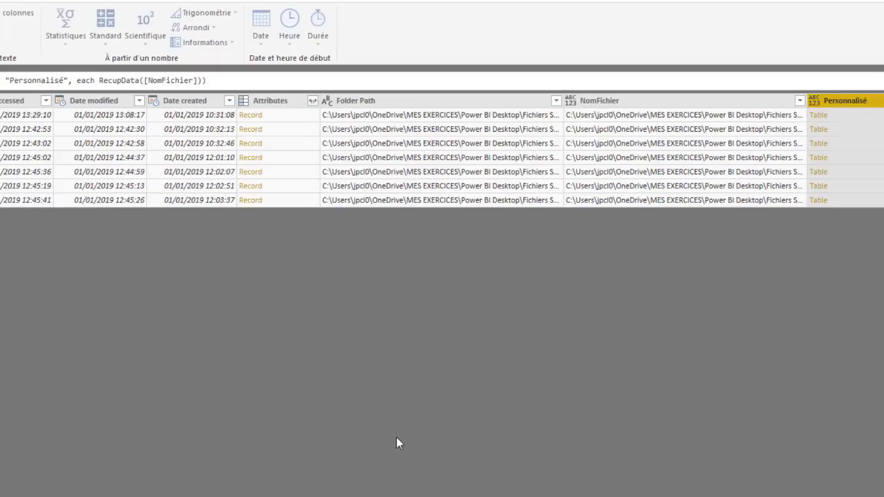
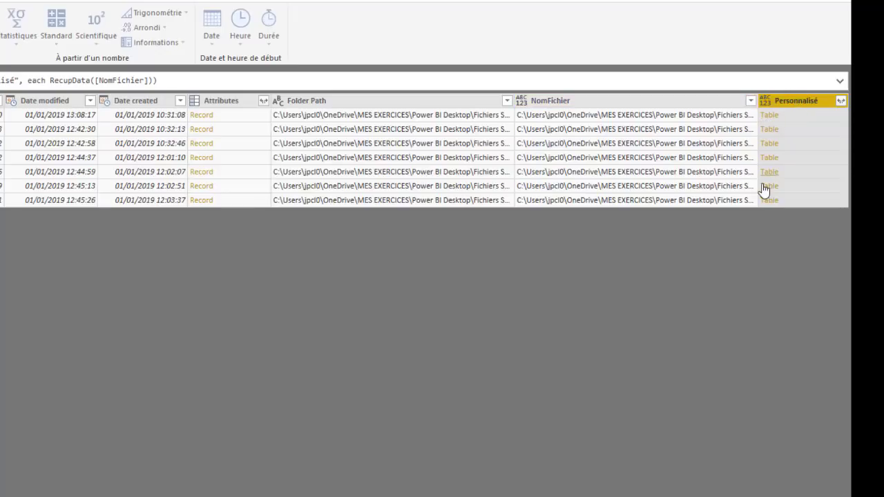
Expand the Personnalisé column into all its table columns, without the original column name as prefix.
{"action": "left_click", "coordinate": [841, 102]}
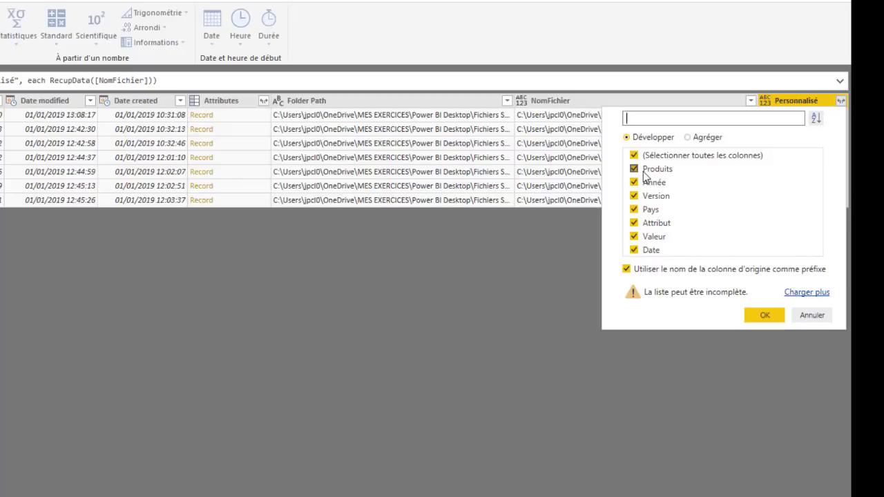
{"action": "left_click", "coordinate": [628, 271]}
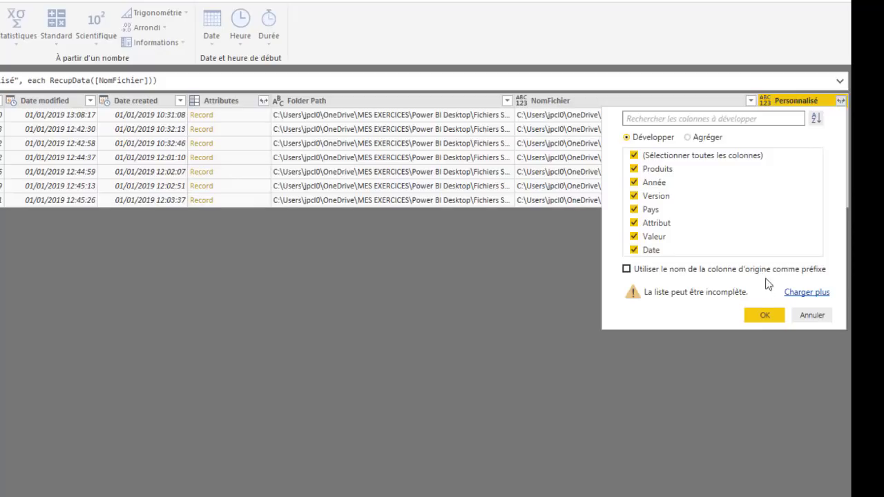
{"action": "left_click", "coordinate": [764, 317]}
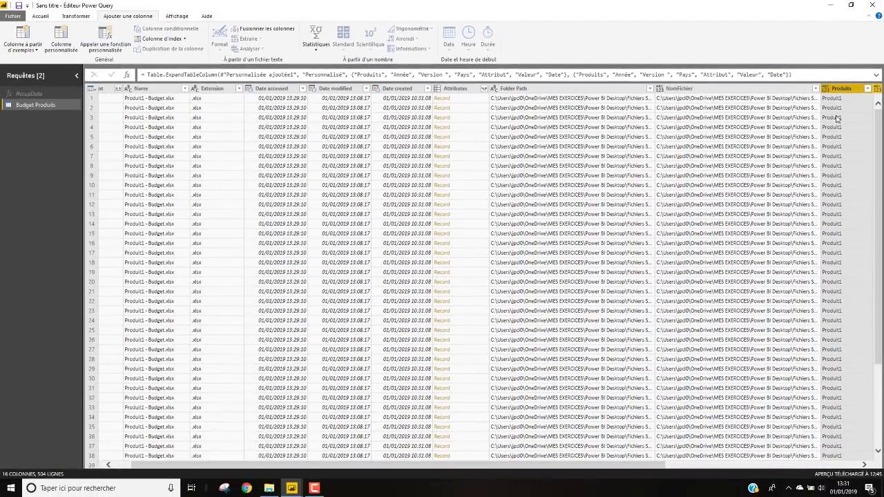
Review the expanded Produits to Date columns and the rows of the successive products.
{"action": "left_click_drag", "start_coordinate": [618, 467], "coordinate": [829, 463]}
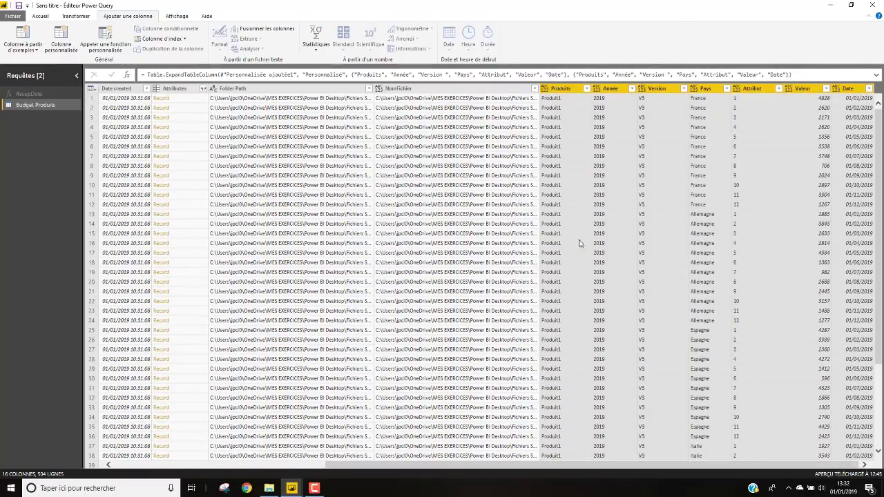
{"action": "scroll", "coordinate": [579, 236], "scroll_direction": "down", "scroll_amount": 13}
{"action": "scroll", "coordinate": [579, 236], "scroll_direction": "down", "scroll_amount": 20}
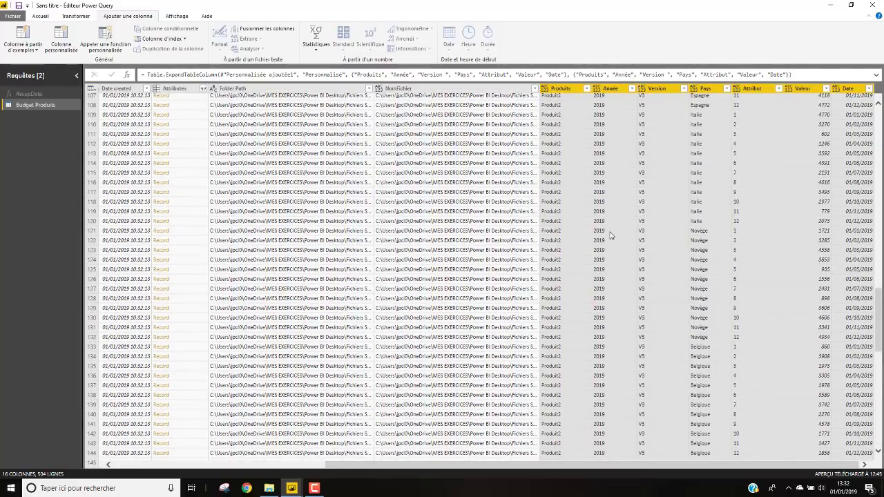
{"action": "scroll", "coordinate": [609, 234], "scroll_direction": "down", "scroll_amount": 12}
{"action": "scroll", "coordinate": [609, 233], "scroll_direction": "down", "scroll_amount": 20}
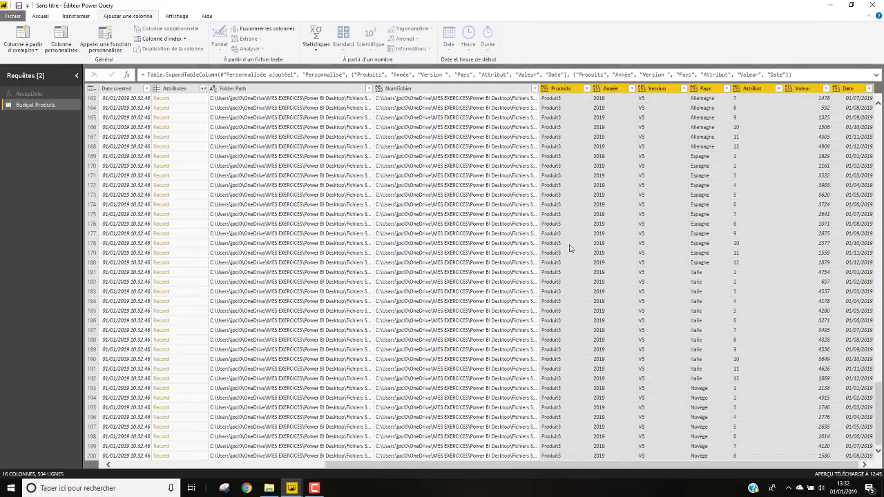
{"action": "scroll", "coordinate": [573, 262], "scroll_direction": "up", "scroll_amount": 6}
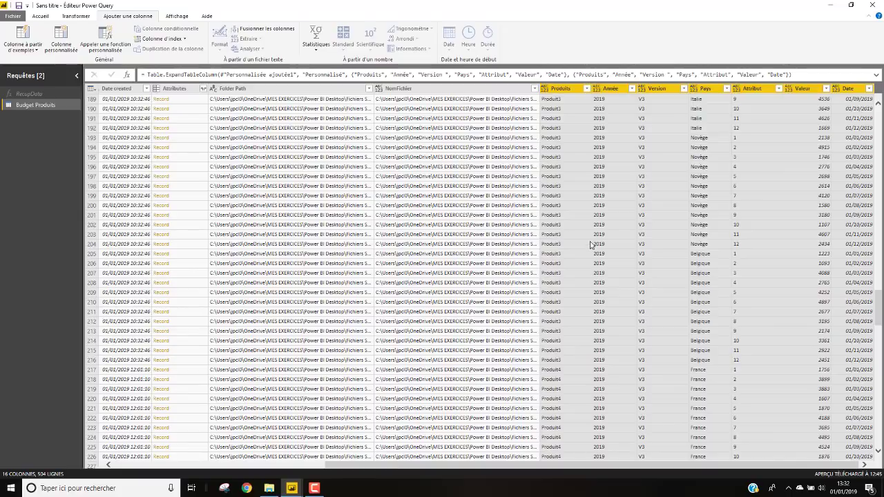
Remove the source file columns from Content through NomFichier, keeping only the expanded Produits to Date columns.
{"action": "scroll", "coordinate": [586, 238], "scroll_direction": "up", "scroll_amount": 20}
{"action": "scroll", "coordinate": [586, 233], "scroll_direction": "up", "scroll_amount": 11}
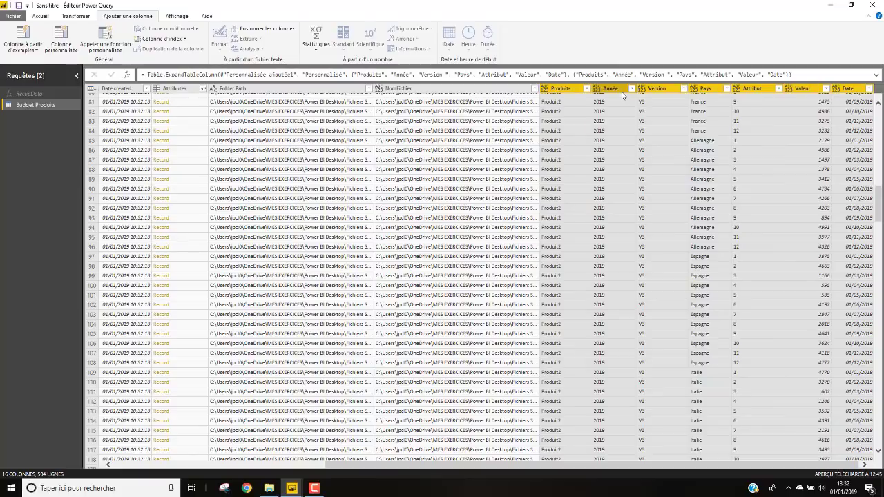
{"action": "left_click", "coordinate": [476, 89]}
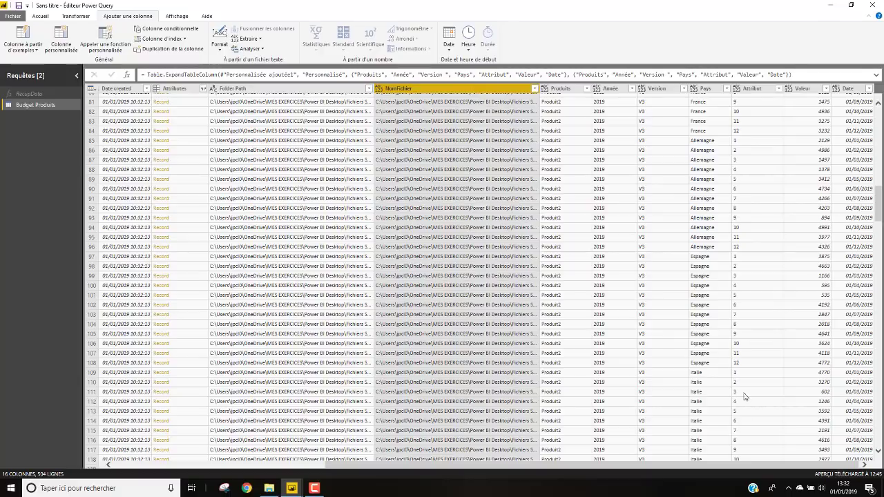
{"action": "left_click_drag", "start_coordinate": [616, 470], "coordinate": [395, 467]}
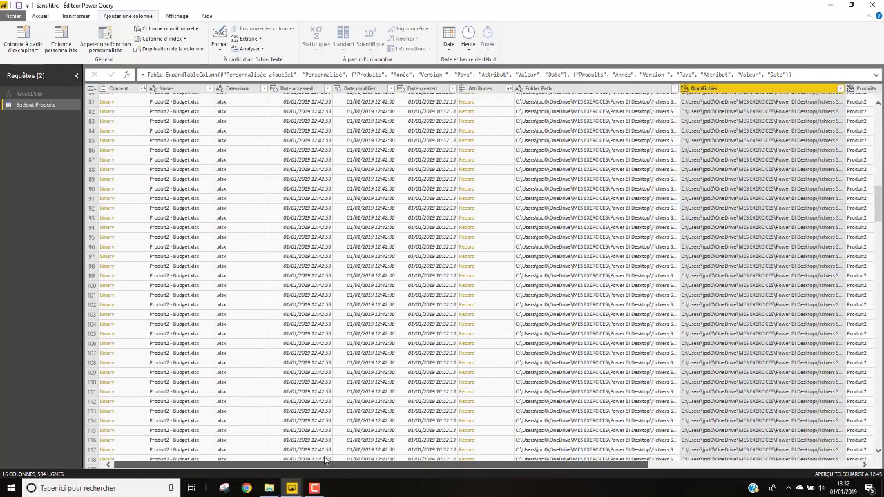
{"action": "key", "text": "ctrl+a"}
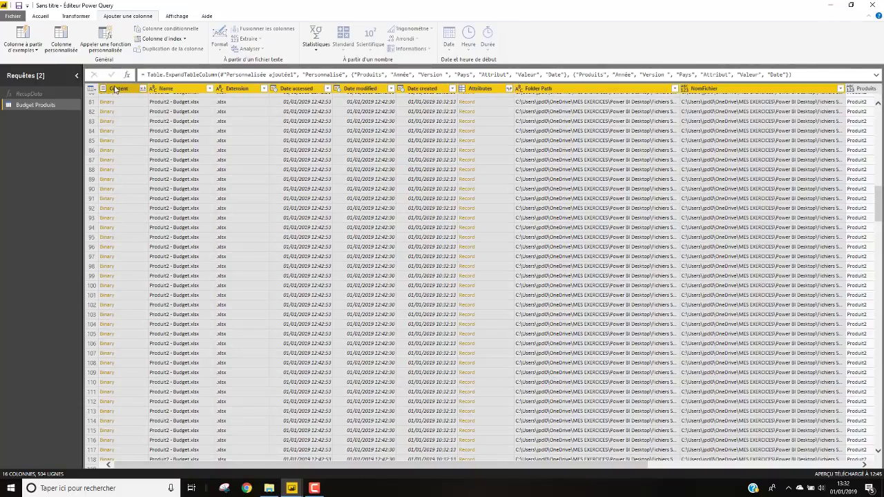
{"action": "right_click", "coordinate": [413, 91]}
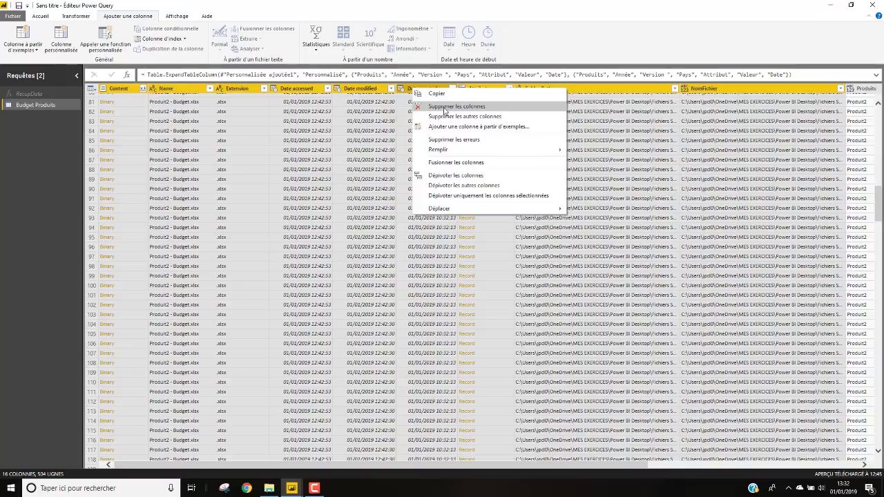
{"action": "left_click", "coordinate": [444, 107]}
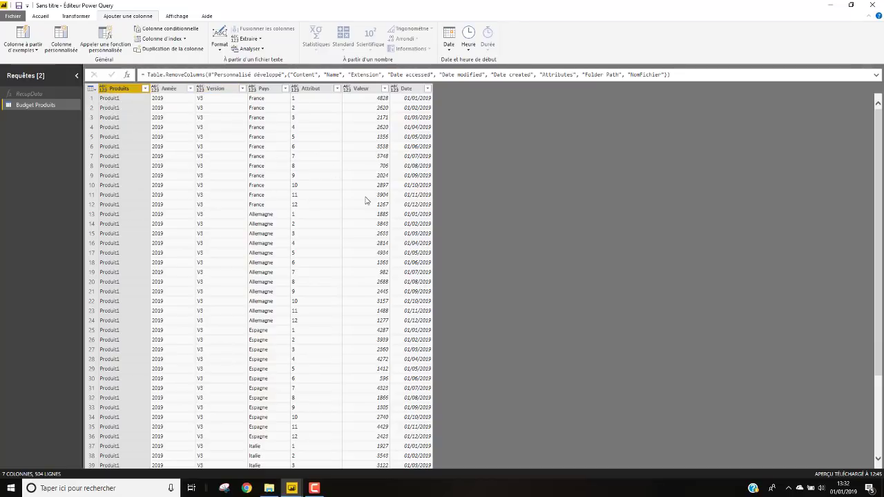
Remove the Année and Attribut columns from the Budget Produits query and slightly widen the Date column.
{"action": "left_click", "coordinate": [173, 90]}
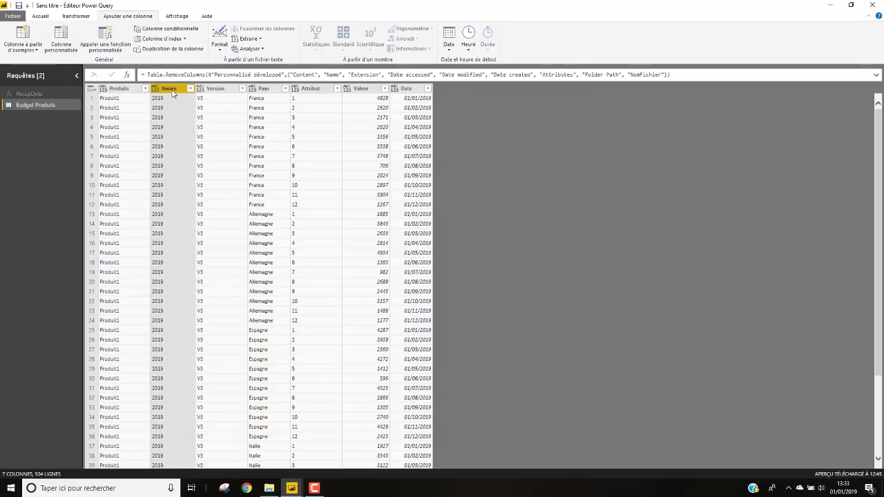
{"action": "left_click", "coordinate": [319, 90], "text": "ctrl"}
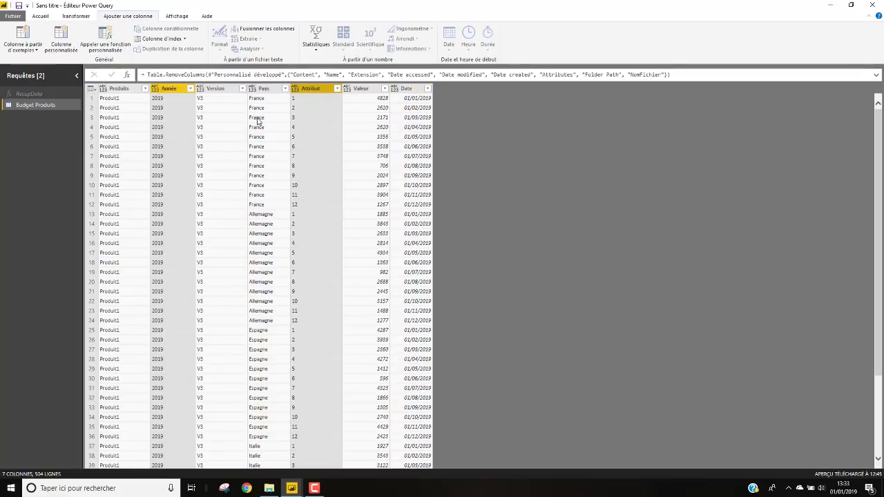
{"action": "right_click", "coordinate": [307, 93]}
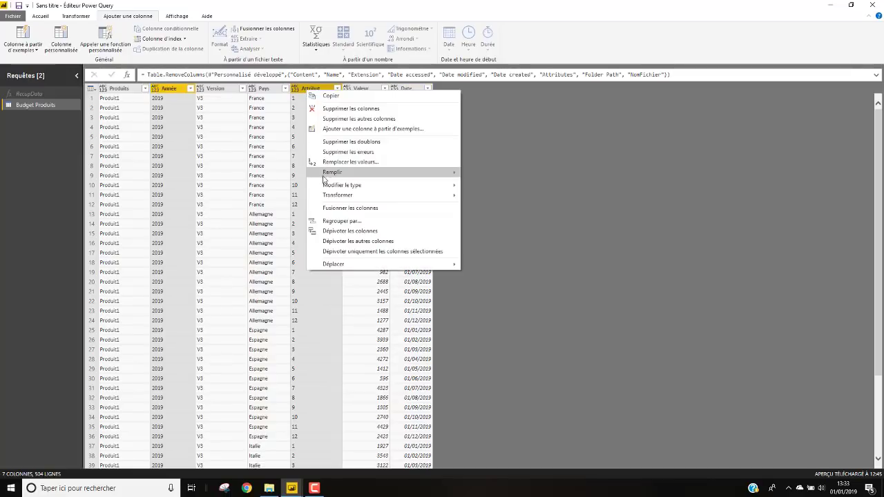
{"action": "left_click", "coordinate": [338, 109]}
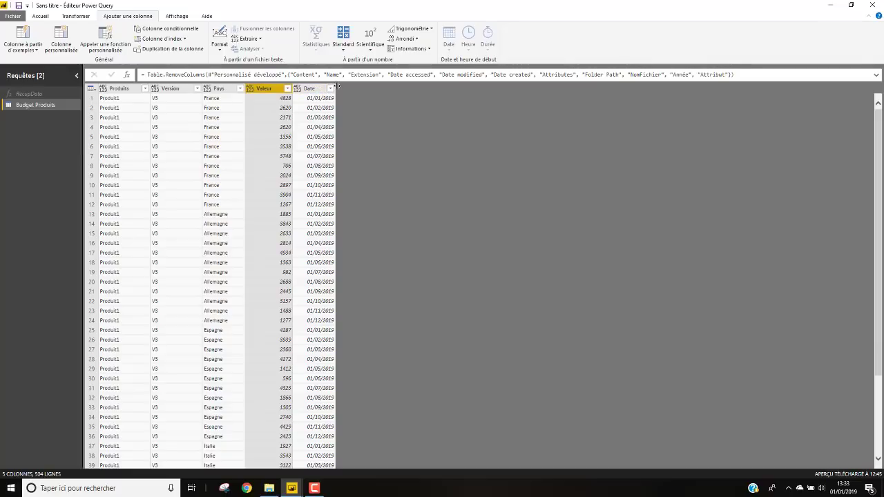
{"action": "left_click_drag", "start_coordinate": [336, 87], "coordinate": [348, 87]}
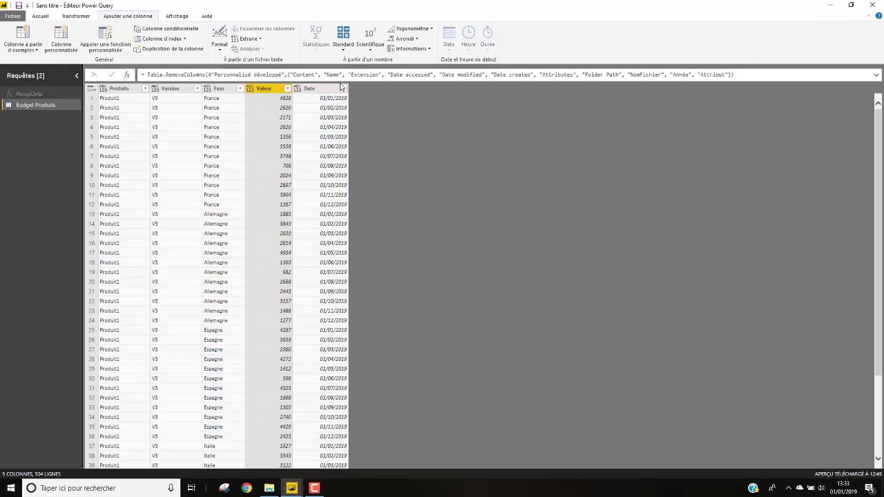
Set the data type of the Produits, Version and Pays columns to Texte.
{"action": "left_click", "coordinate": [118, 89]}
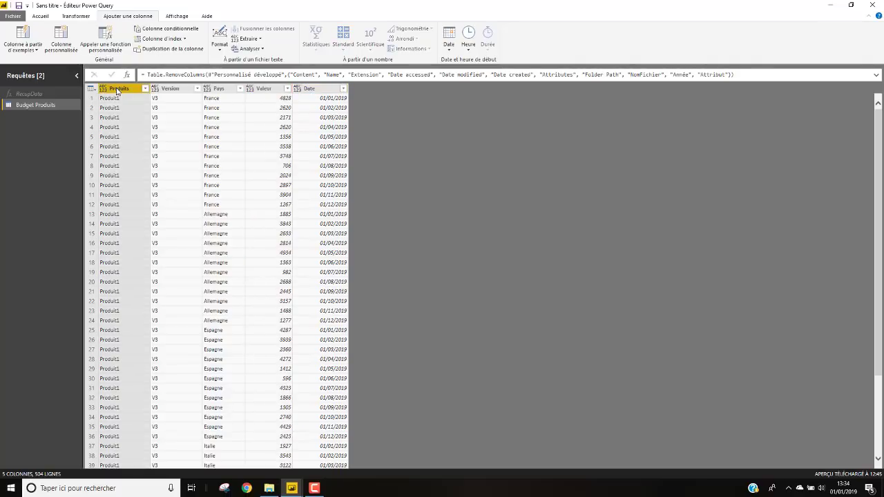
{"action": "left_click", "coordinate": [40, 16]}
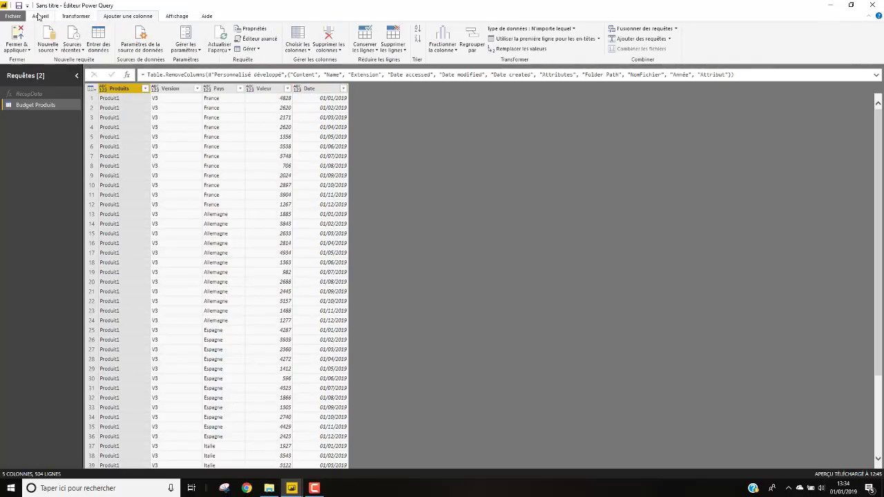
{"action": "left_click", "coordinate": [573, 29]}
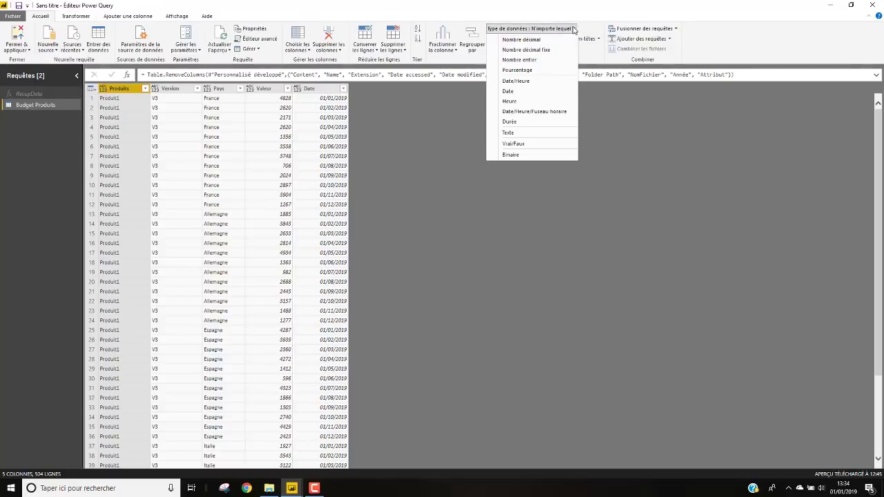
{"action": "left_click", "coordinate": [509, 132]}
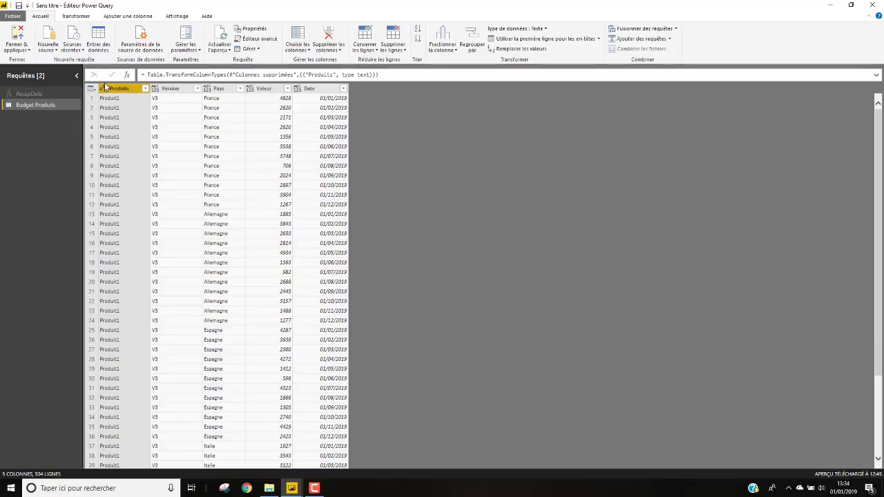
{"action": "left_click", "coordinate": [178, 89]}
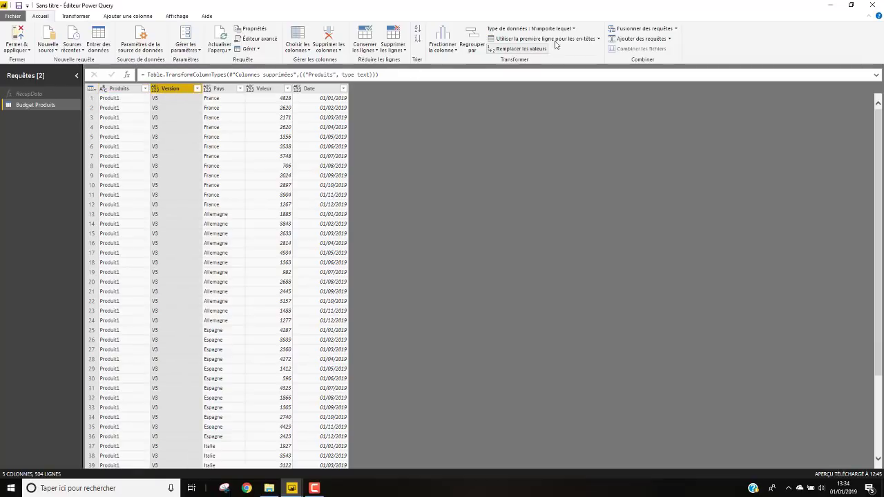
{"action": "left_click", "coordinate": [576, 30]}
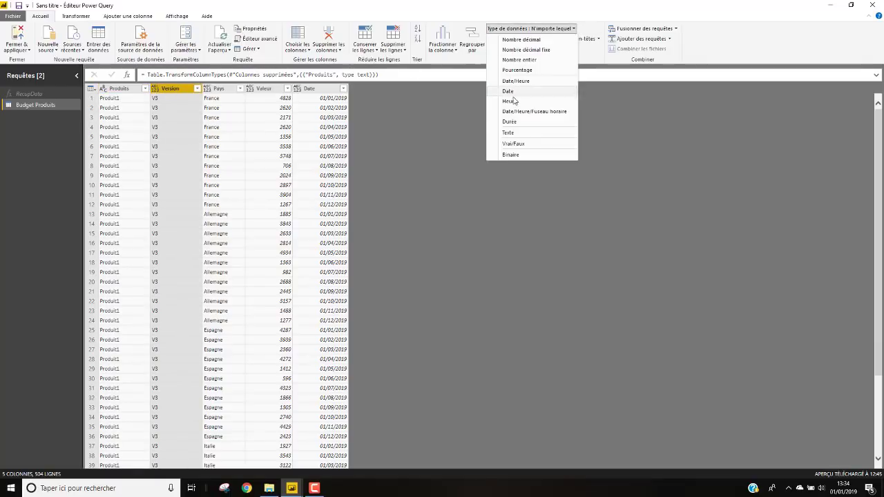
{"action": "left_click", "coordinate": [509, 133]}
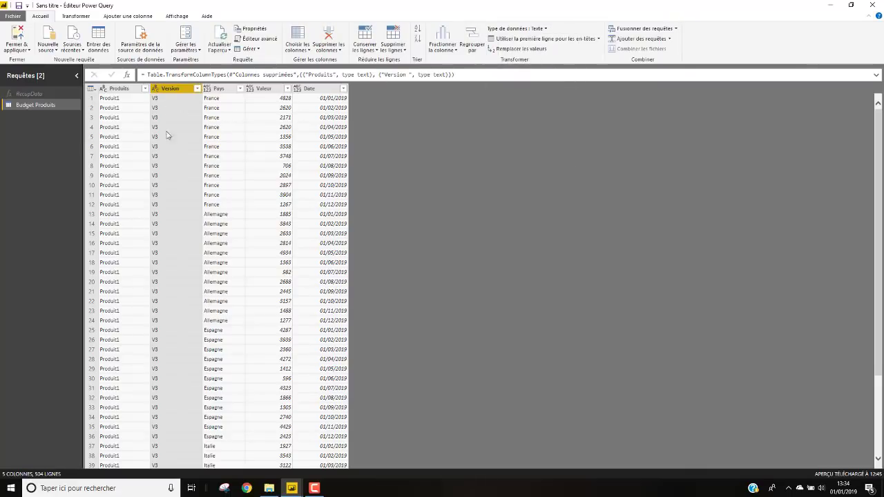
{"action": "left_click", "coordinate": [219, 89]}
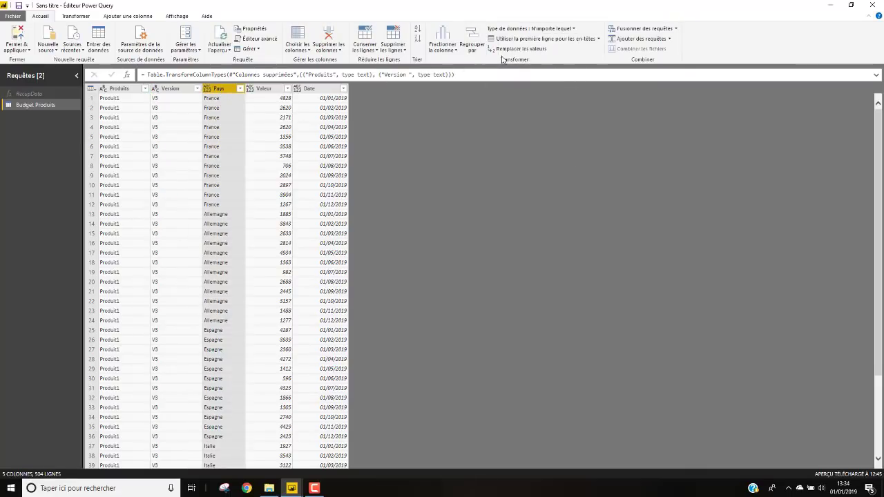
{"action": "left_click", "coordinate": [574, 29]}
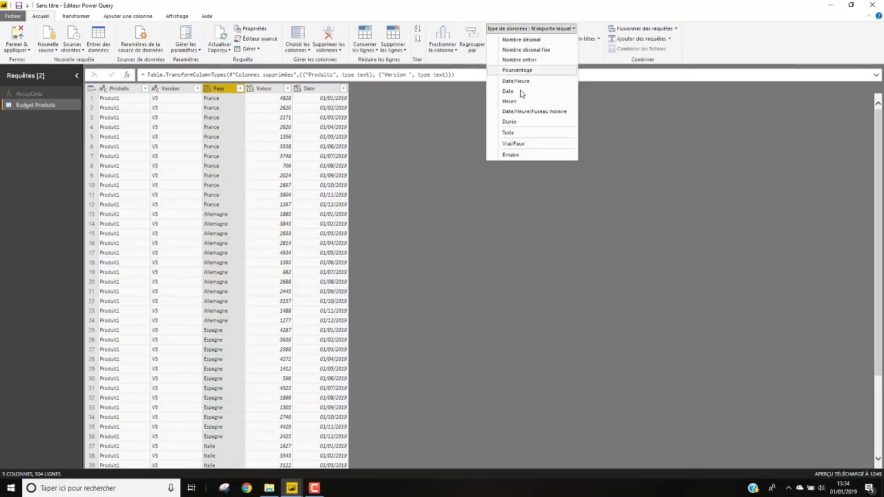
{"action": "left_click", "coordinate": [508, 134]}
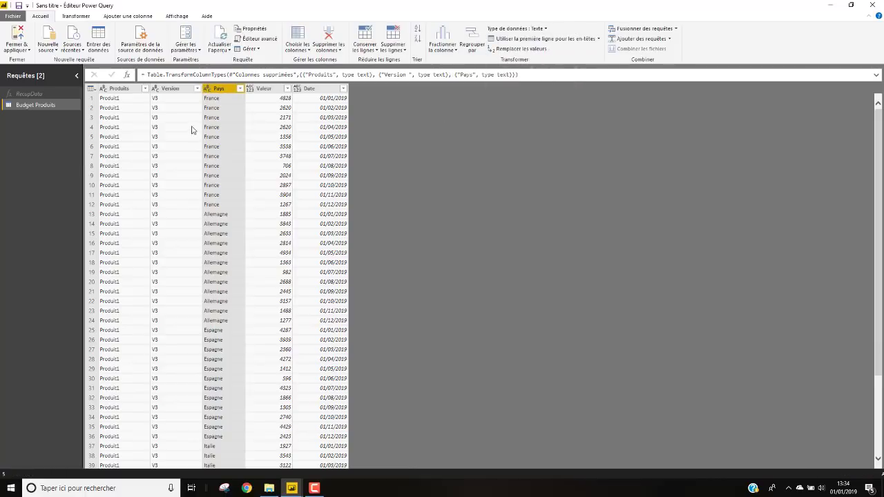
Set the Valeur column's data type to Nombre décimal and the Date column's to Date.
{"action": "left_click", "coordinate": [275, 90]}
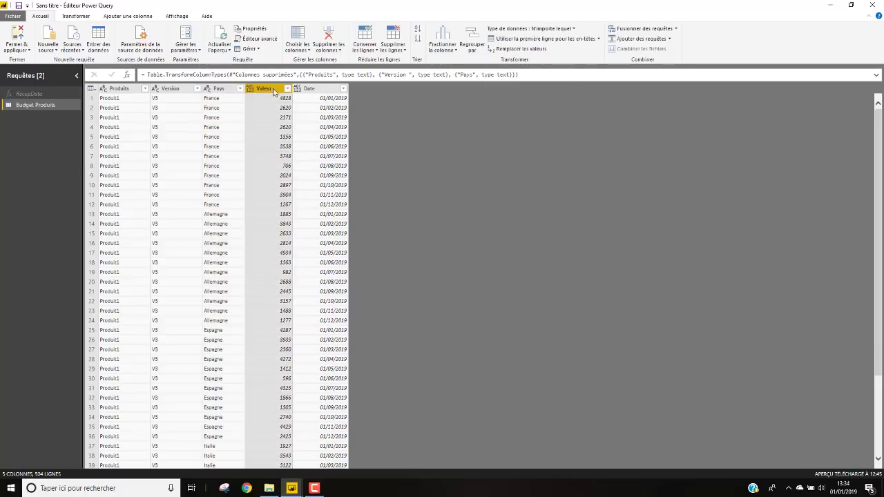
{"action": "left_click", "coordinate": [574, 29]}
{"action": "left_click", "coordinate": [400, 72]}
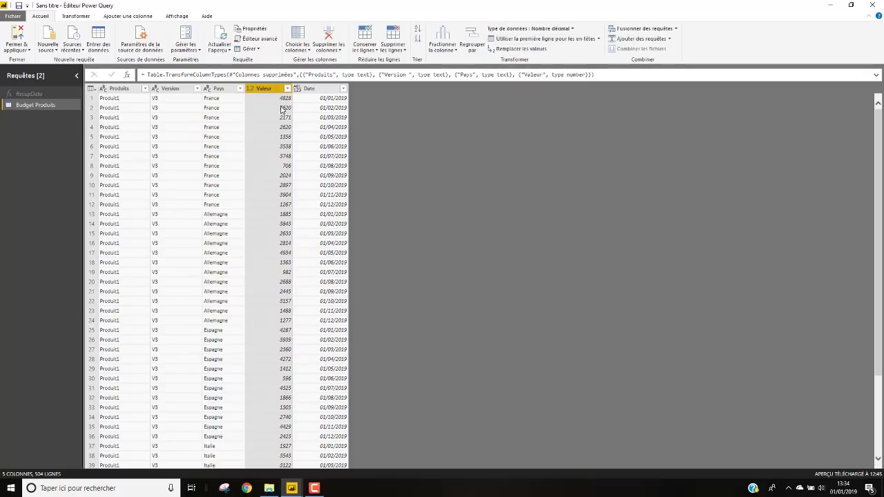
{"action": "left_click", "coordinate": [319, 89]}
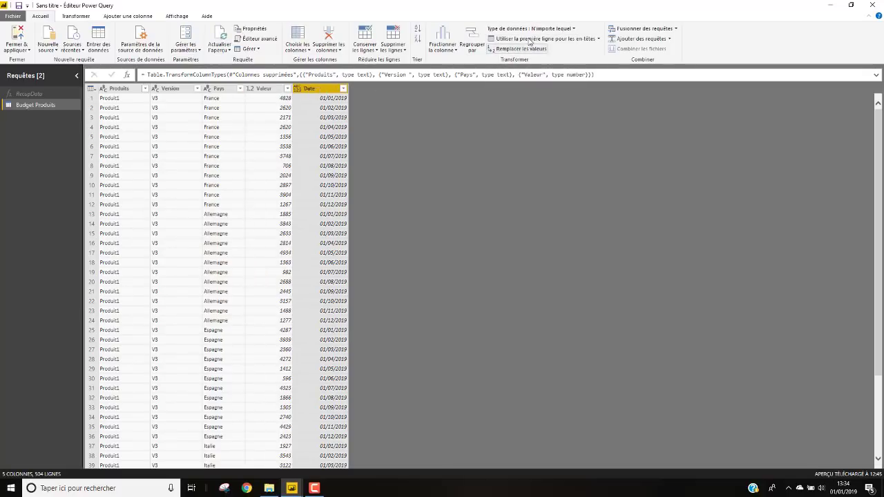
{"action": "left_click", "coordinate": [574, 29]}
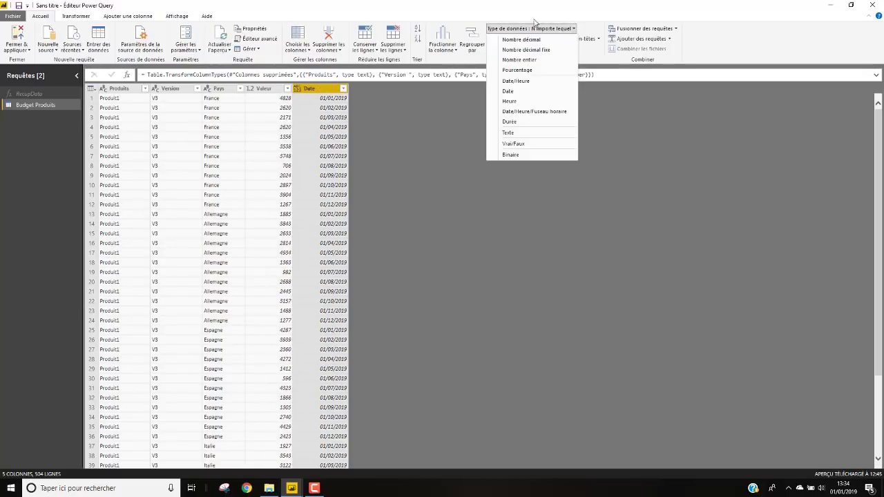
{"action": "left_click", "coordinate": [511, 91]}
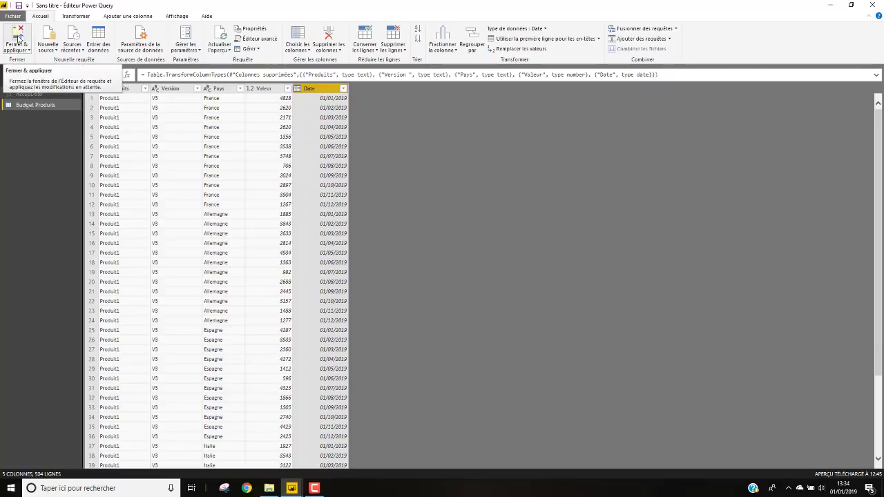
Close the query editor applying the changes, and review the rows of the loaded Budget Produits table in the data view.
{"action": "left_click", "coordinate": [18, 38]}
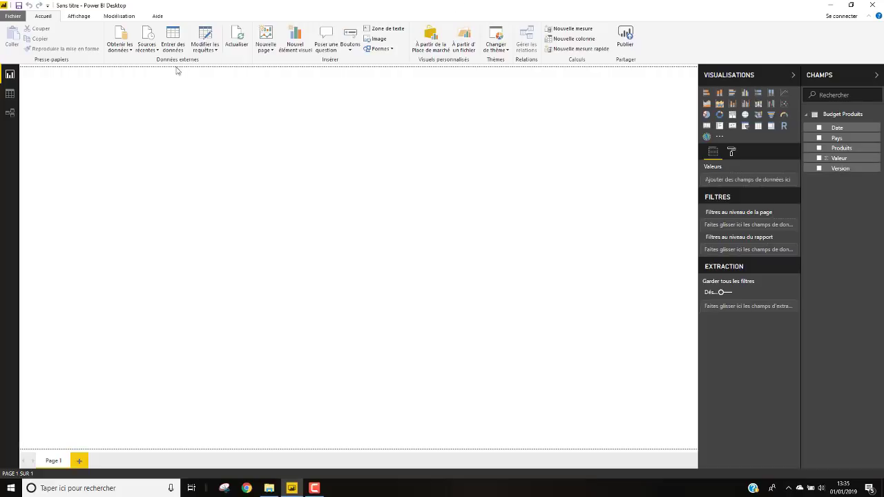
{"action": "left_click", "coordinate": [11, 94]}
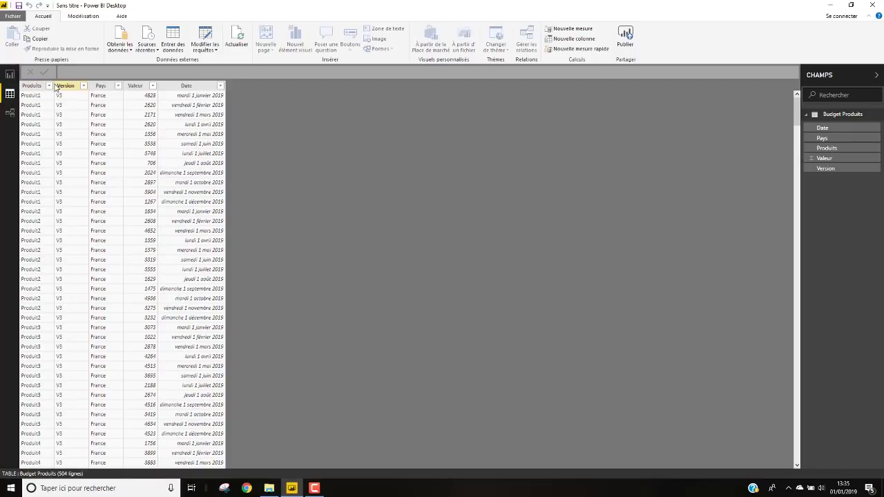
{"action": "scroll", "coordinate": [36, 163], "scroll_direction": "down", "scroll_amount": 15}
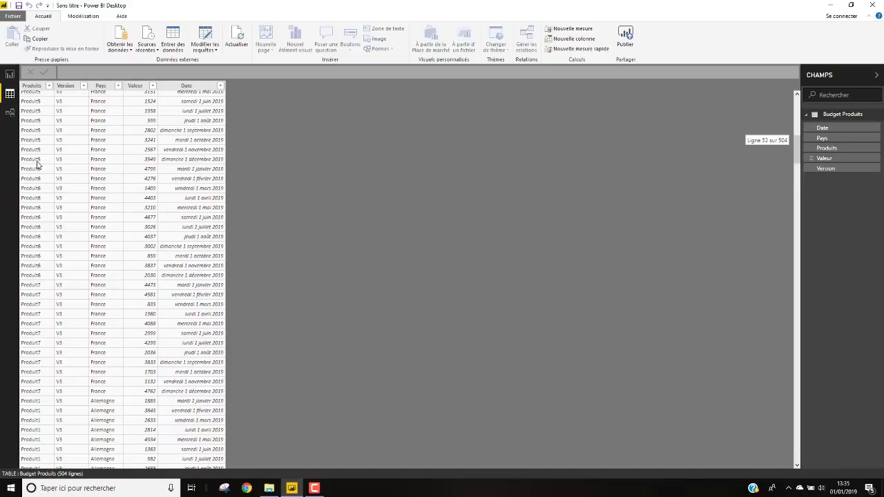
{"action": "scroll", "coordinate": [38, 163], "scroll_direction": "up", "scroll_amount": 15}
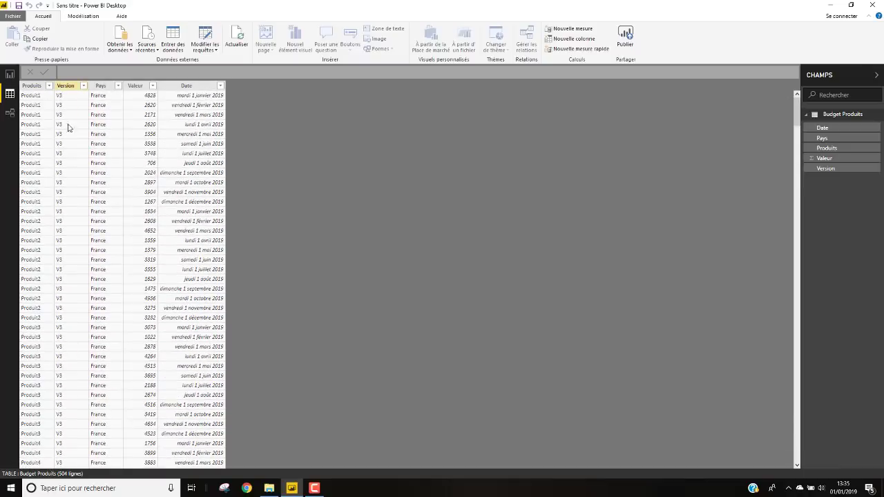
{"action": "scroll", "coordinate": [109, 190], "scroll_direction": "down", "scroll_amount": 20}
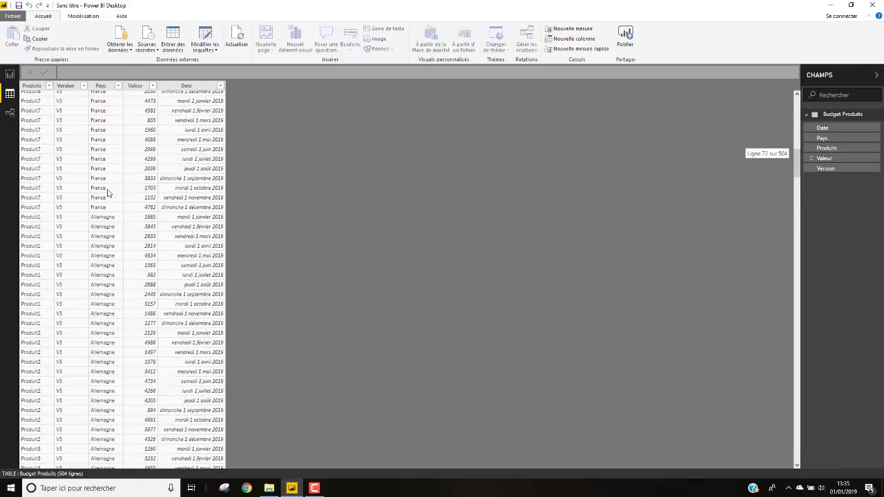
{"action": "scroll", "coordinate": [107, 193], "scroll_direction": "down", "scroll_amount": 10}
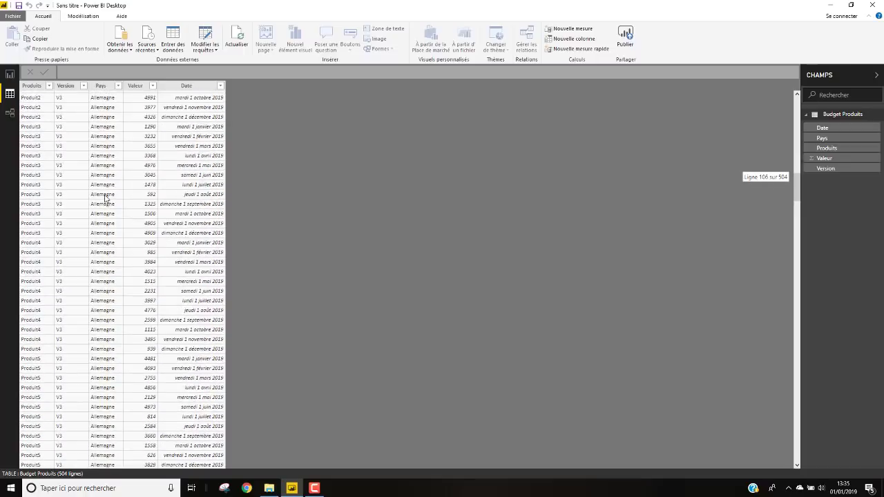
{"action": "scroll", "coordinate": [105, 198], "scroll_direction": "up", "scroll_amount": 20}
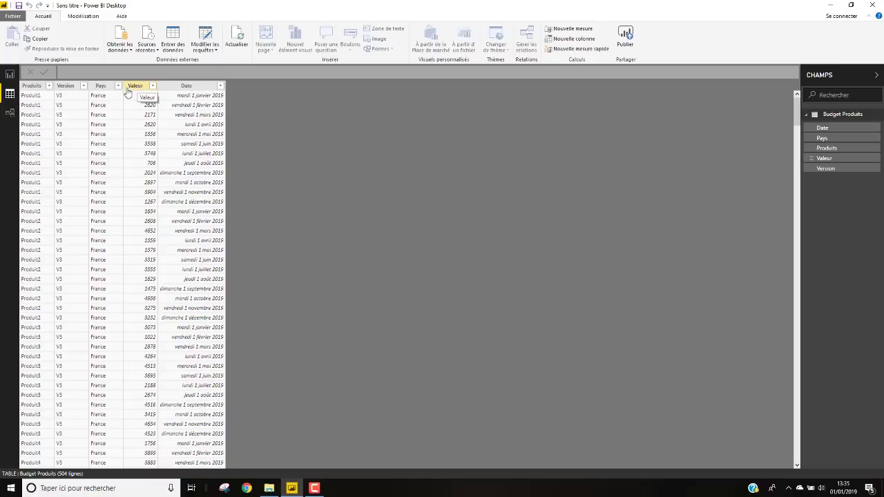
{"action": "left_click", "coordinate": [82, 16]}
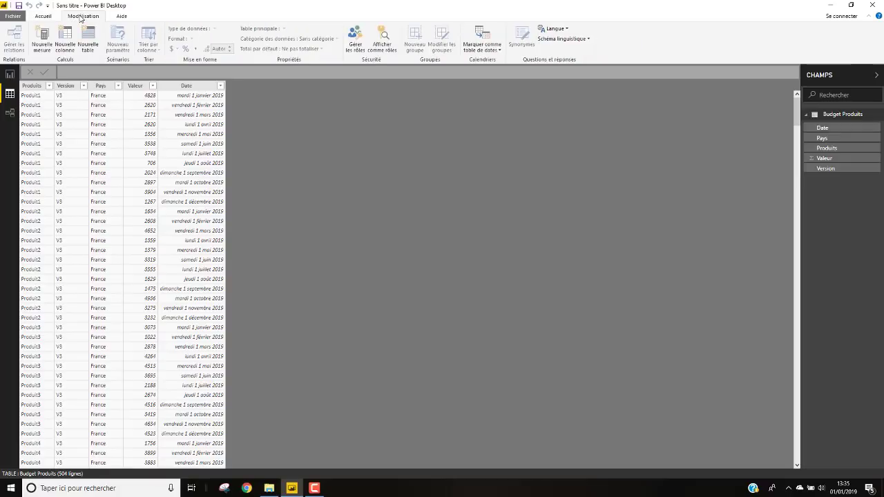
{"action": "left_click", "coordinate": [42, 16]}
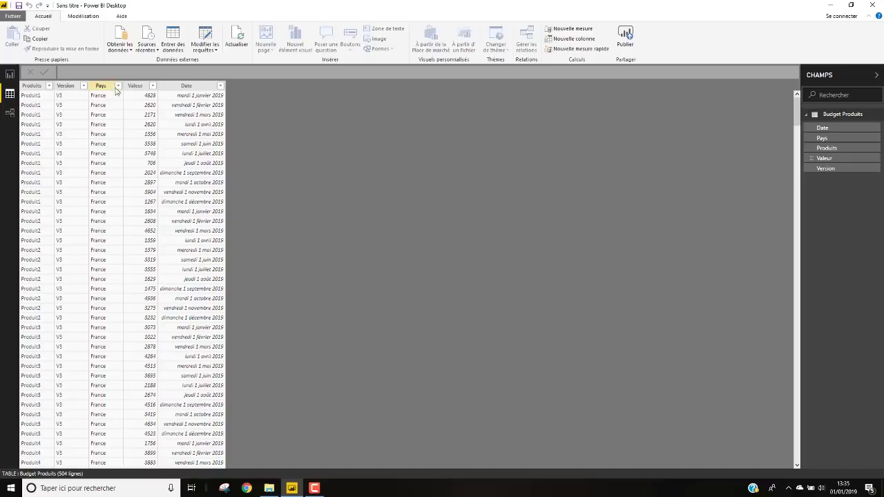
Format the Valeur column of the Budget Produits table as € Euro (123 €) currency with 0 decimal places.
{"action": "right_click", "coordinate": [101, 87]}
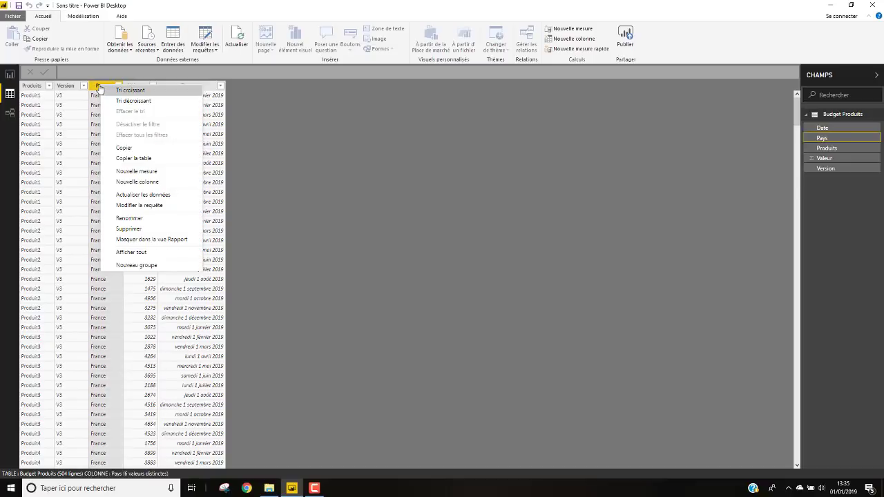
{"action": "left_click", "coordinate": [85, 138]}
{"action": "left_click", "coordinate": [90, 19]}
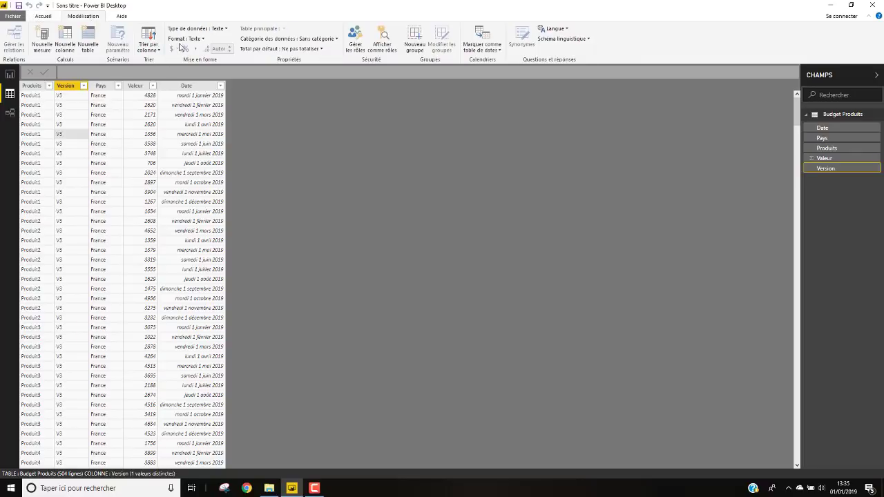
{"action": "left_click", "coordinate": [204, 42]}
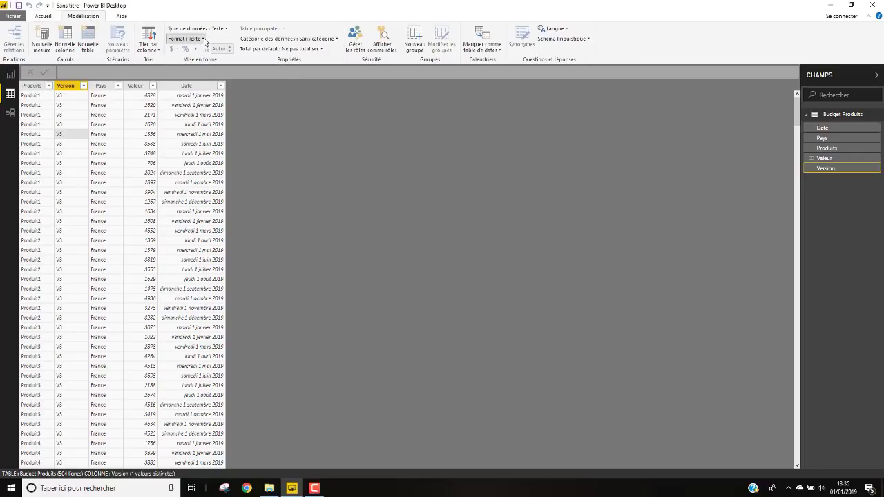
{"action": "left_click", "coordinate": [137, 88]}
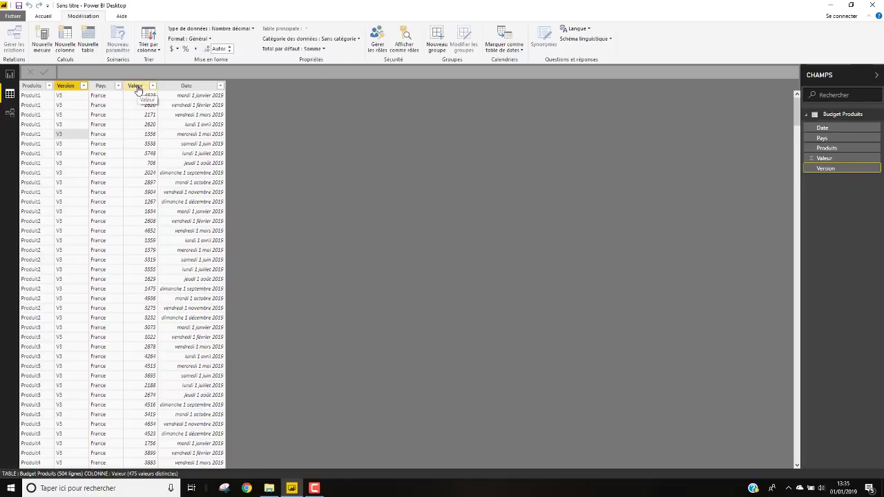
{"action": "left_click", "coordinate": [204, 40]}
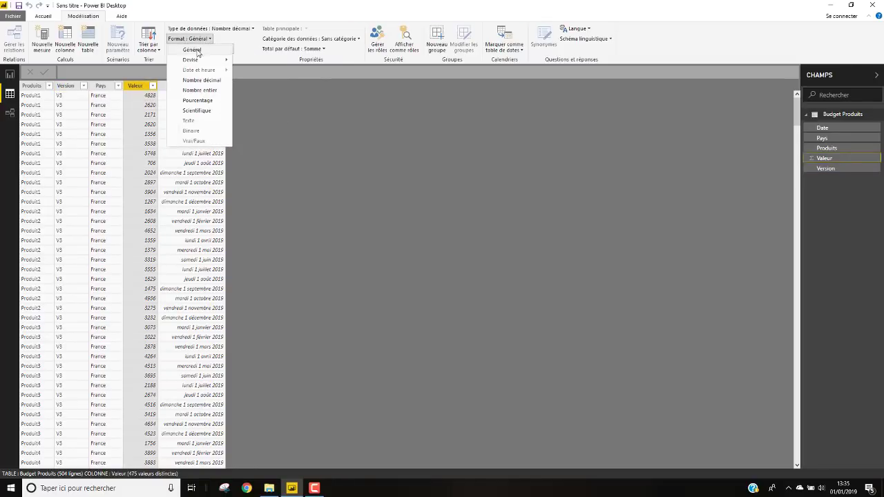
{"action": "mouse_move", "coordinate": [195, 64]}
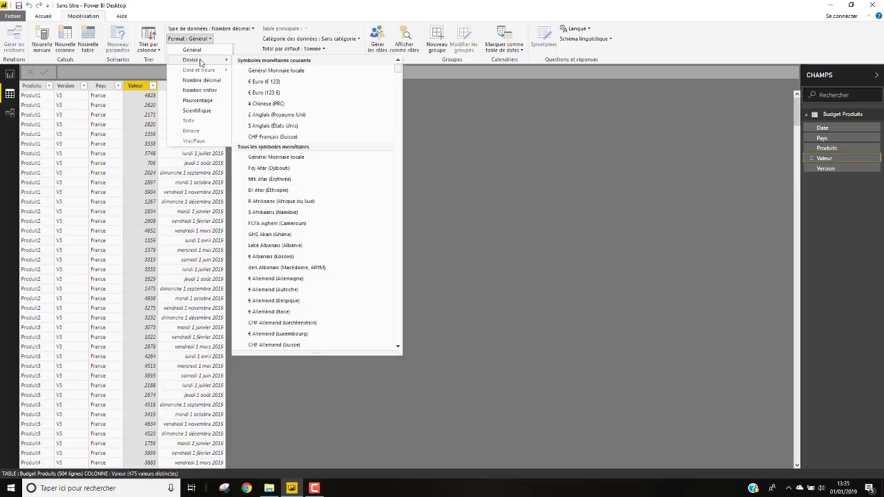
{"action": "left_click", "coordinate": [265, 93]}
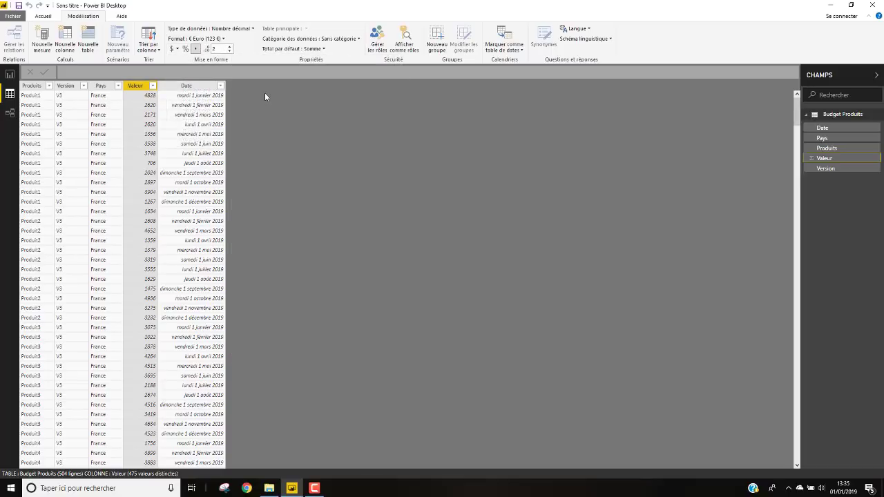
{"action": "left_click", "coordinate": [230, 51]}
{"action": "left_click", "coordinate": [230, 51]}
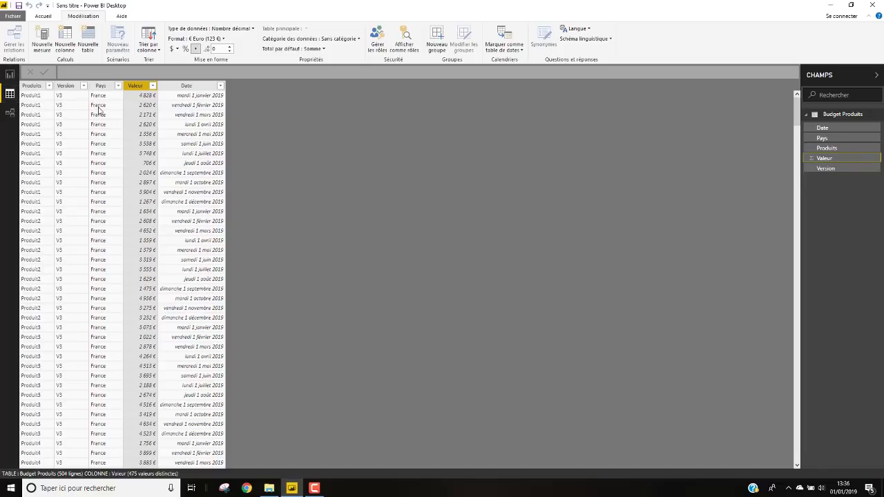
Set the Date column's display format to *14/03/2001 (dd/MM/yyyy) in the data view.
{"action": "left_click", "coordinate": [10, 74]}
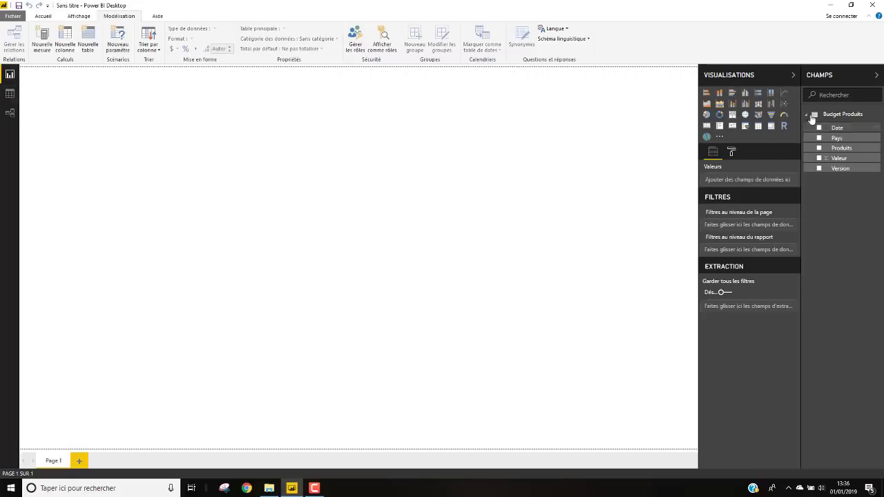
{"action": "left_click", "coordinate": [9, 94]}
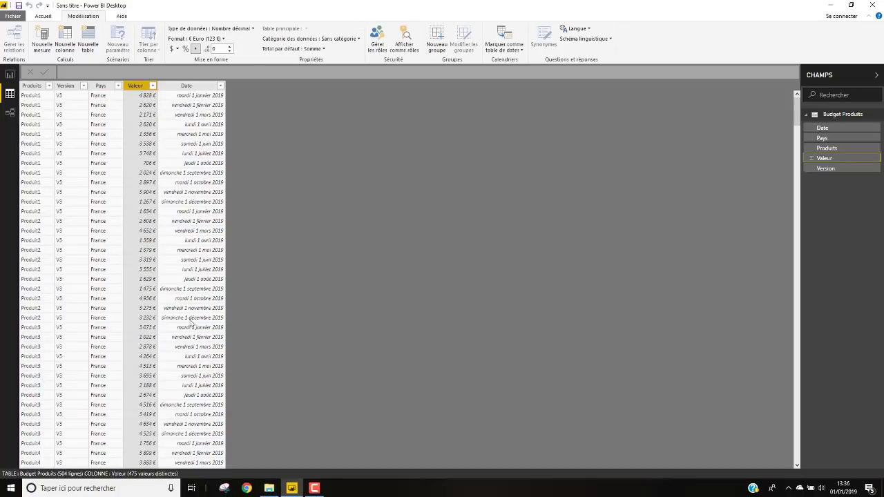
{"action": "left_click", "coordinate": [188, 85]}
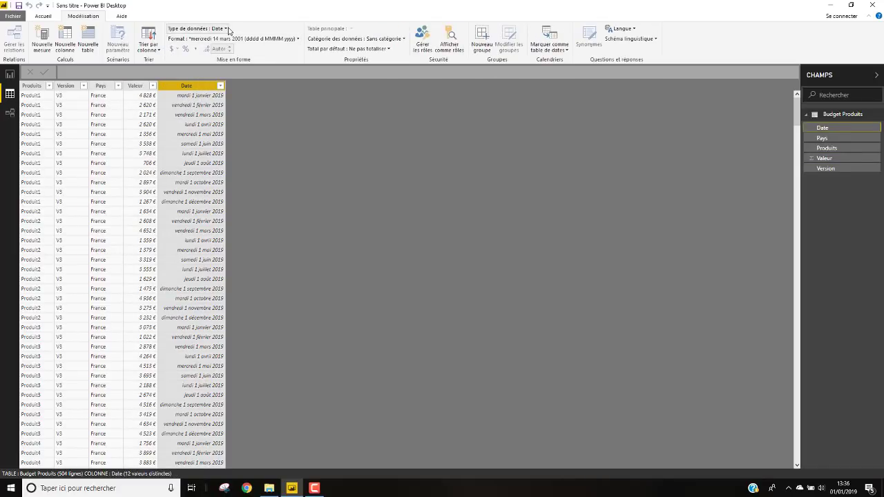
{"action": "left_click", "coordinate": [299, 39]}
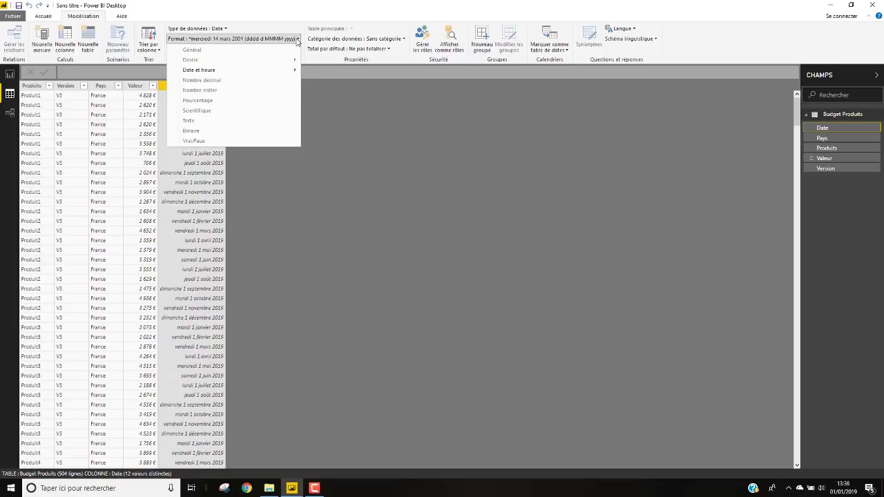
{"action": "mouse_move", "coordinate": [230, 73]}
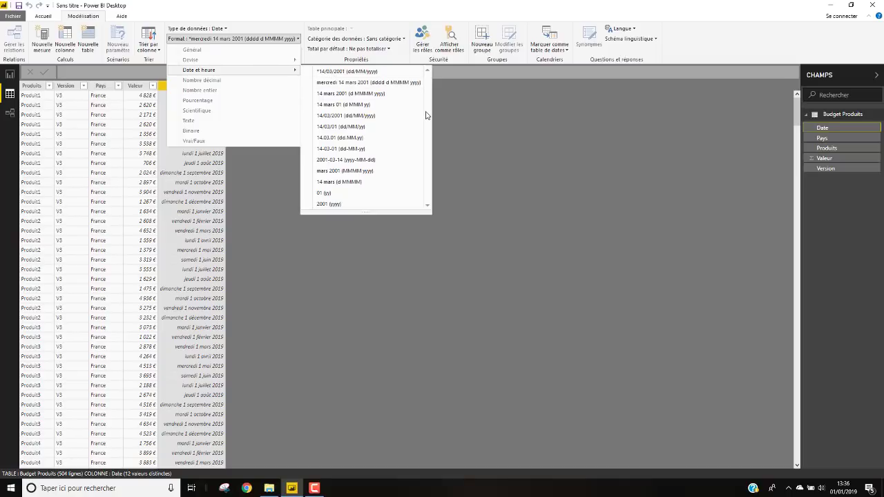
{"action": "left_click", "coordinate": [354, 74]}
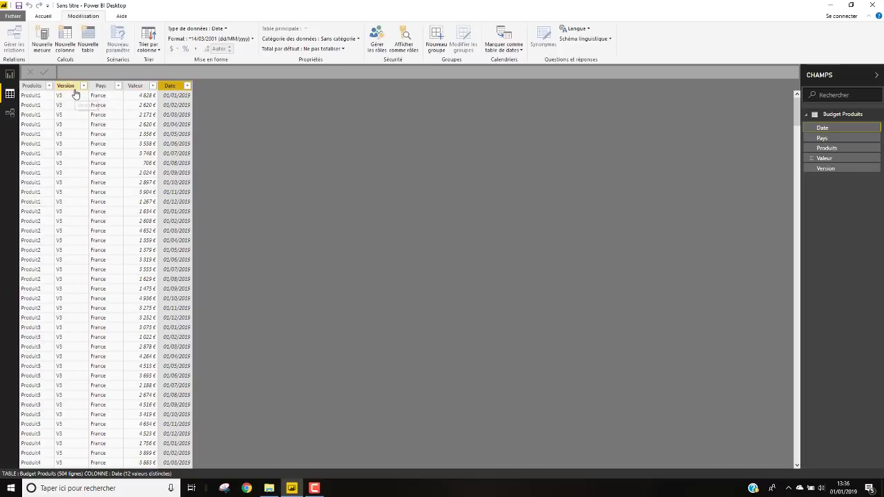
Switch to File Explorer's Budget Produits folder and open the Produit7 - Budget.xlsx workbook in Excel.
{"action": "left_click", "coordinate": [9, 74]}
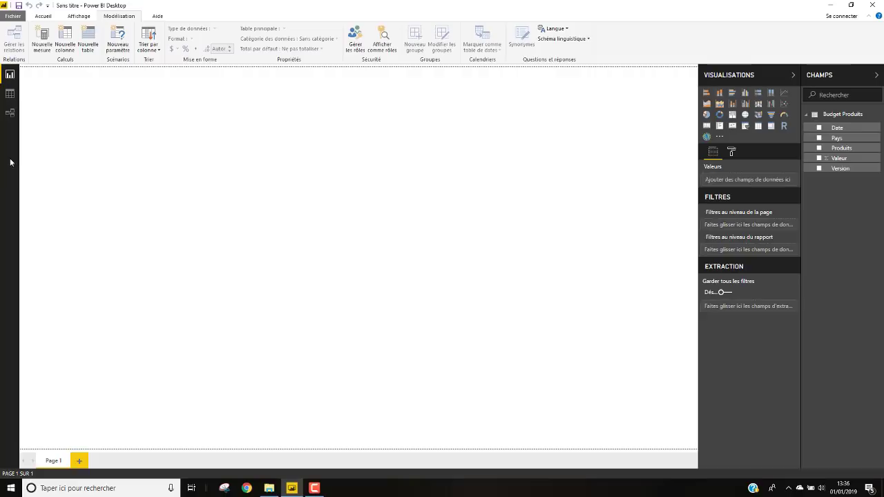
{"action": "left_click", "coordinate": [10, 94]}
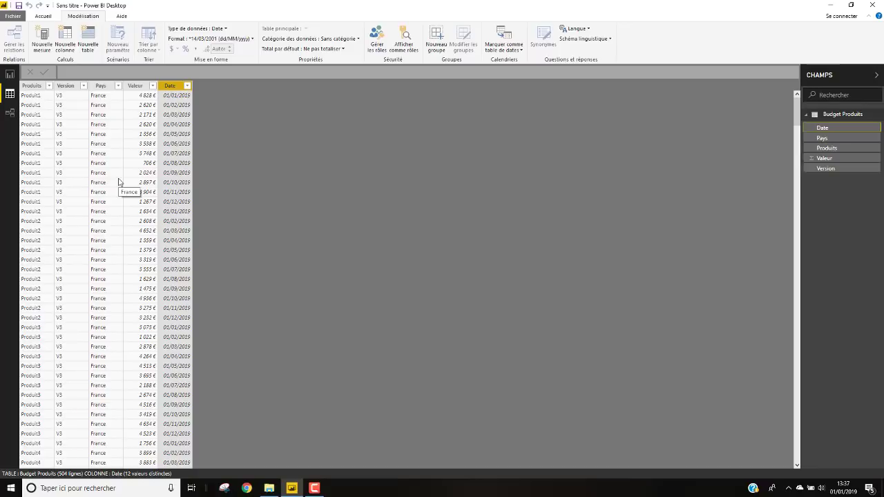
{"action": "left_click", "coordinate": [270, 492]}
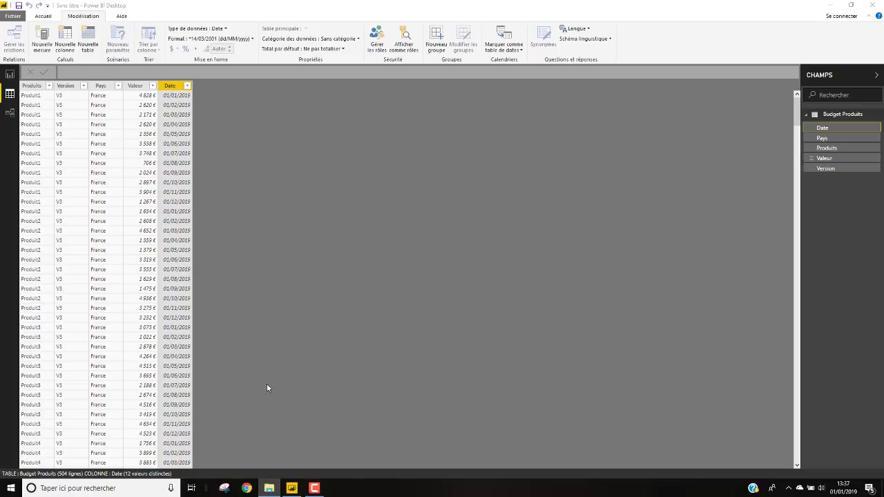
{"action": "left_click", "coordinate": [269, 489]}
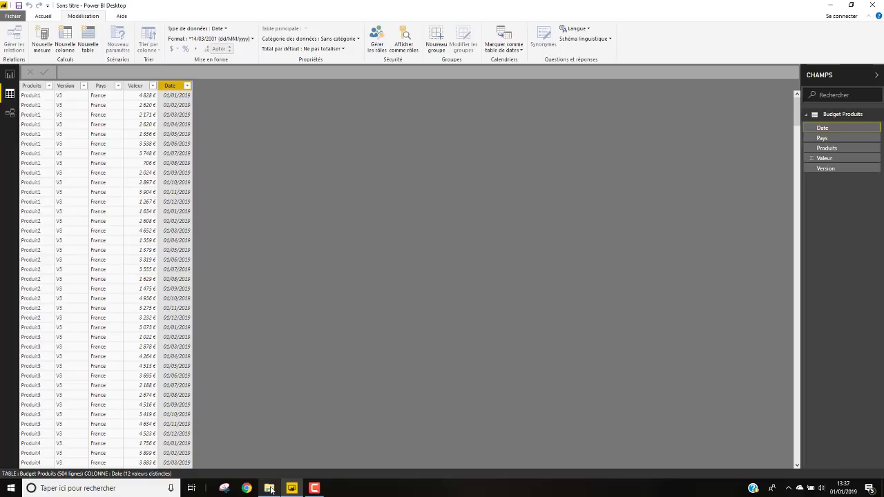
{"action": "mouse_move", "coordinate": [270, 490]}
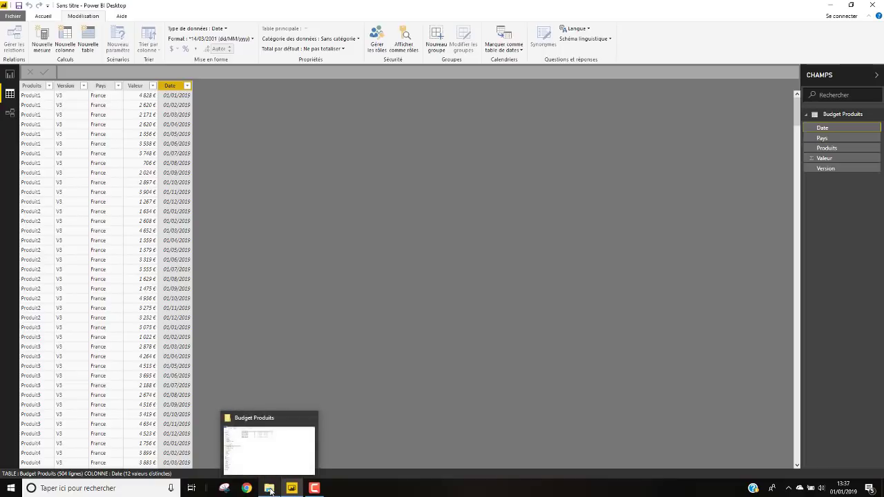
{"action": "left_click", "coordinate": [265, 434]}
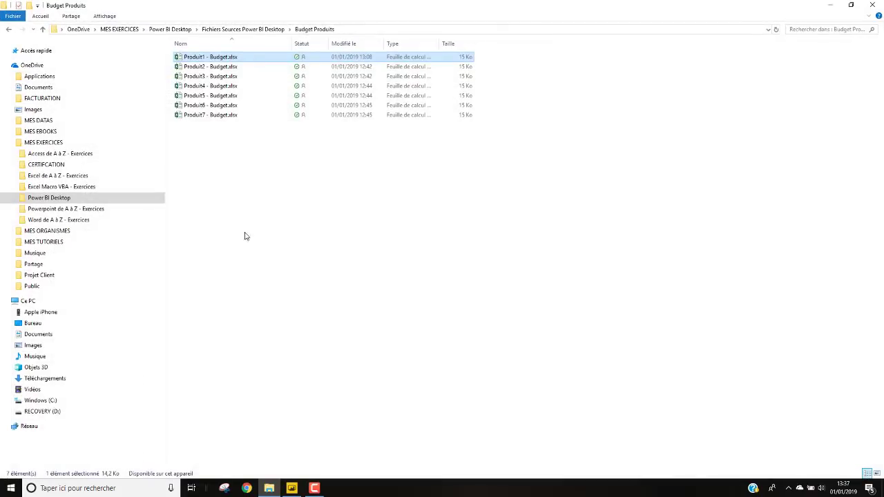
{"action": "left_click", "coordinate": [204, 115]}
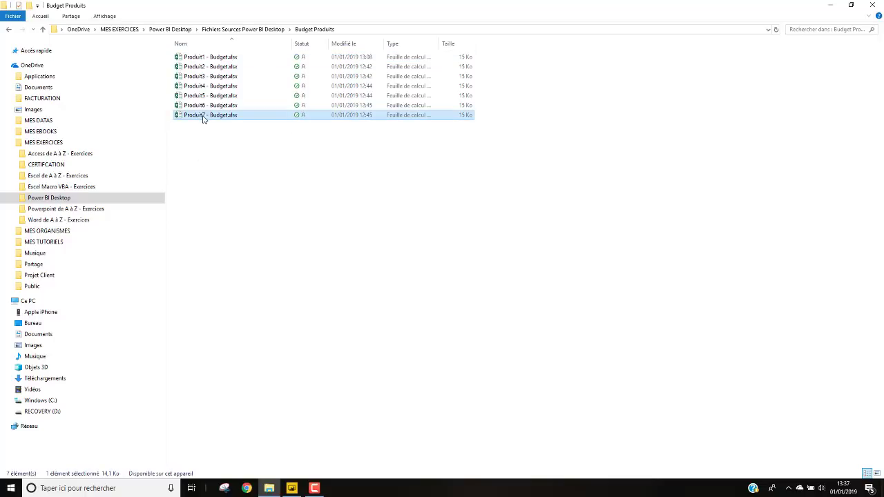
{"action": "double_click", "coordinate": [204, 116]}
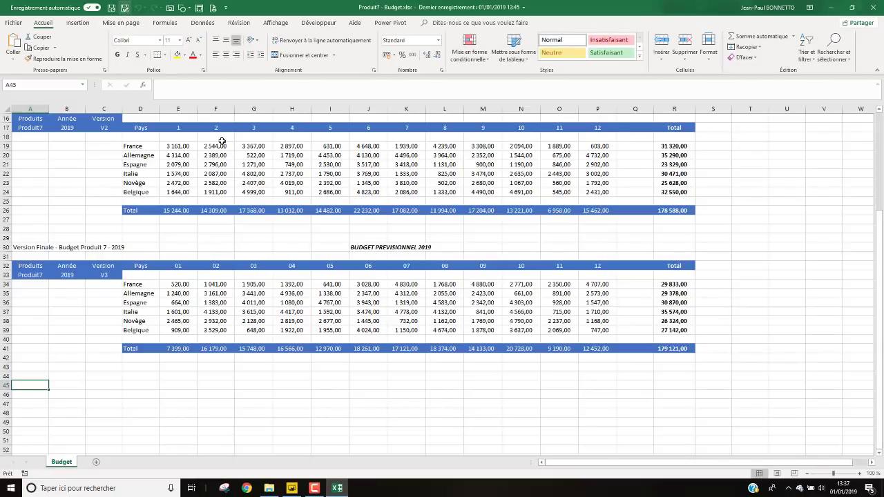
Save a copy of the workbook as Produit8 - Budget.xlsx in the Budget Produits folder.
{"action": "key", "text": "F12"}
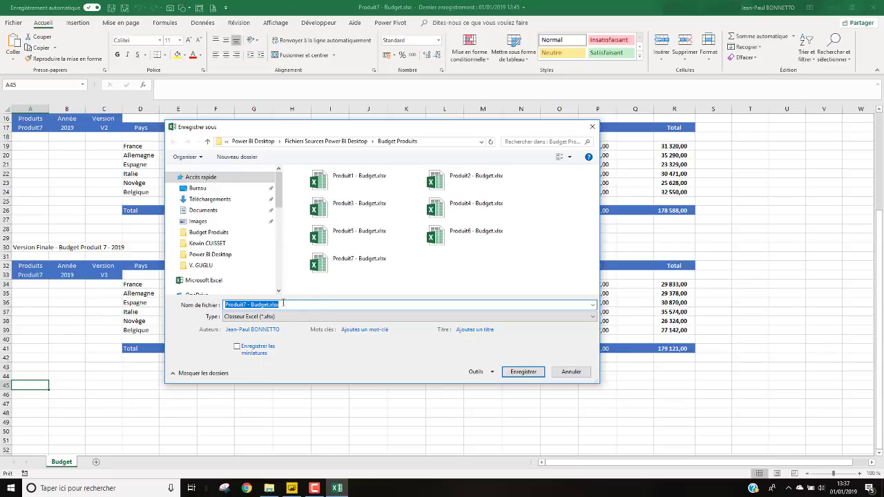
{"action": "left_click", "coordinate": [243, 305]}
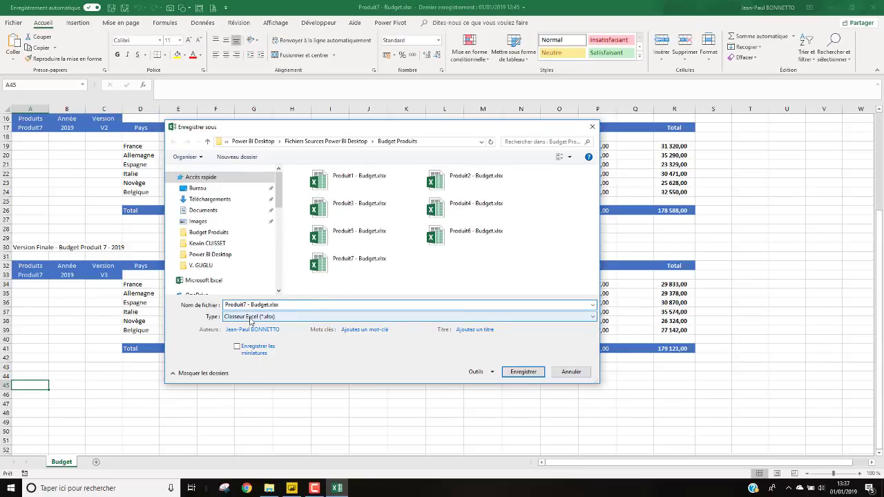
{"action": "key", "text": "Delete"}
{"action": "type", "text": "8"}
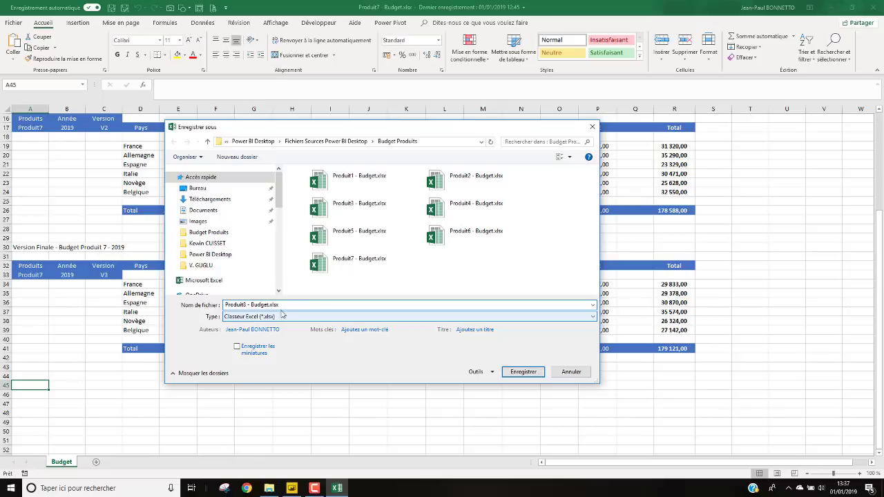
{"action": "left_click", "coordinate": [524, 373]}
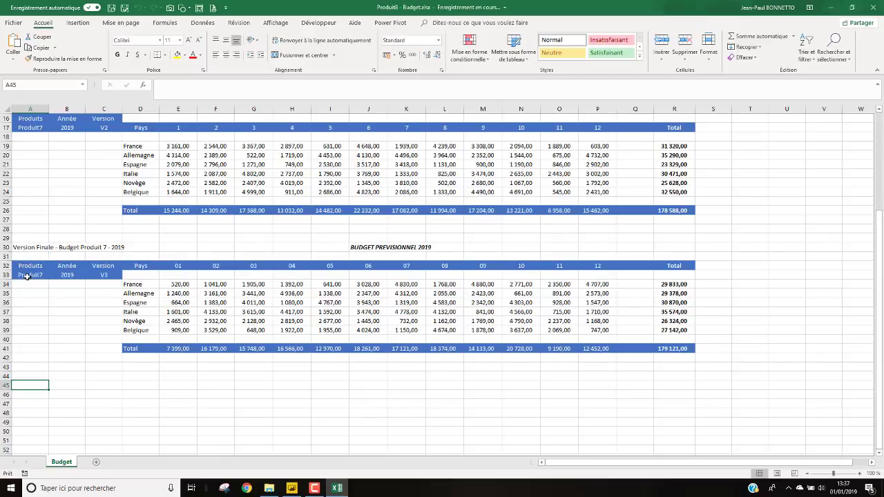
Change the V3 block's product name in A33 to Produit8 and its title in A30 to Version Finale - Budget Produit 8 - 2019.
{"action": "left_click", "coordinate": [27, 275]}
{"action": "left_click", "coordinate": [202, 88]}
{"action": "key", "text": "BackSpace"}
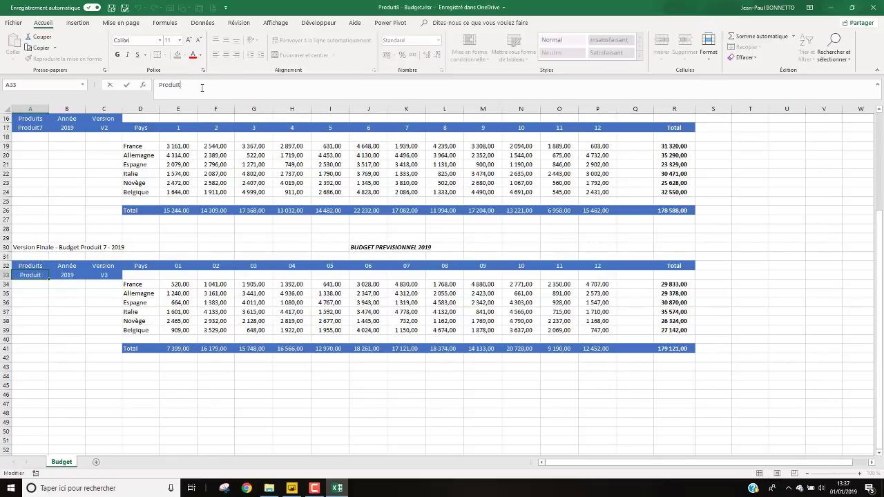
{"action": "type", "text": "8"}
{"action": "left_click", "coordinate": [33, 247]}
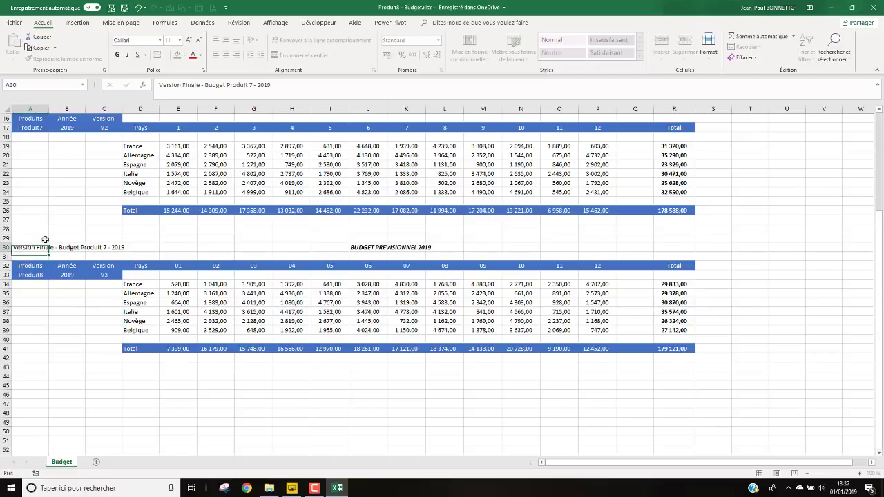
{"action": "left_click", "coordinate": [251, 85]}
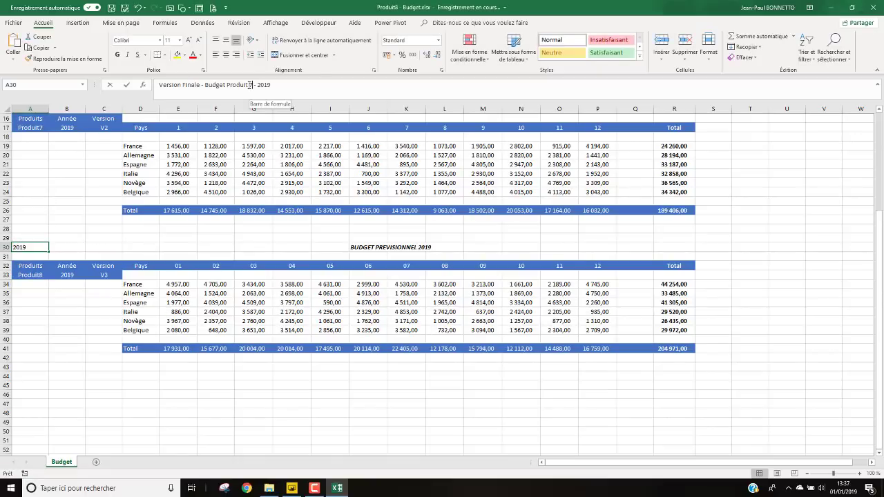
{"action": "key", "text": "BackSpace"}
{"action": "type", "text": "8"}
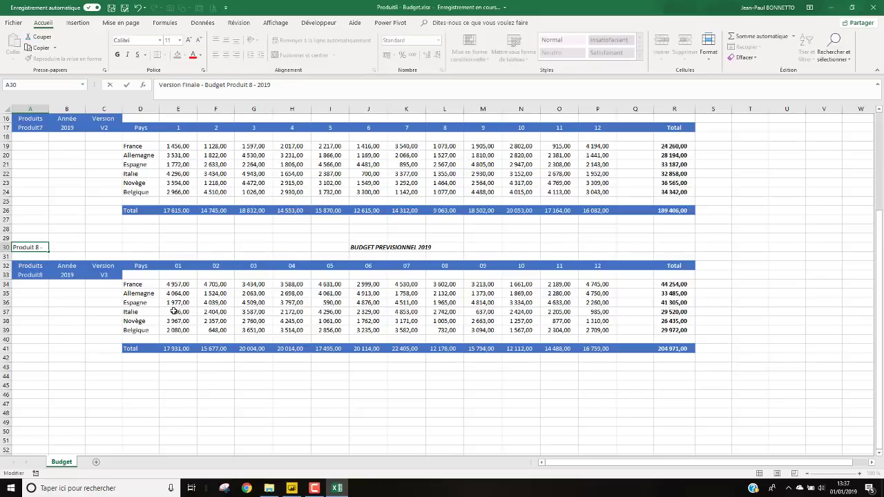
{"action": "left_click", "coordinate": [178, 284]}
{"action": "left_click", "coordinate": [444, 303]}
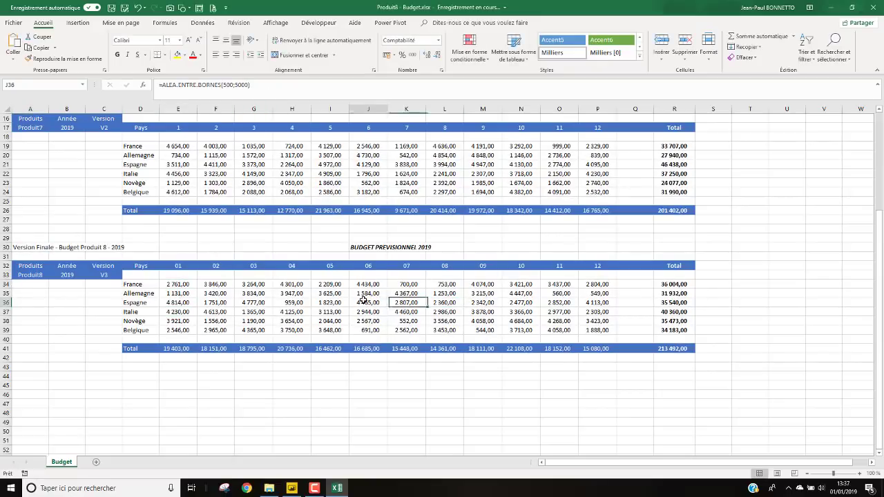
{"action": "left_click", "coordinate": [368, 303]}
Change the product name of the V2 block in cell A17 to Produit8.
{"action": "scroll", "coordinate": [21, 249], "scroll_direction": "up", "scroll_amount": 3}
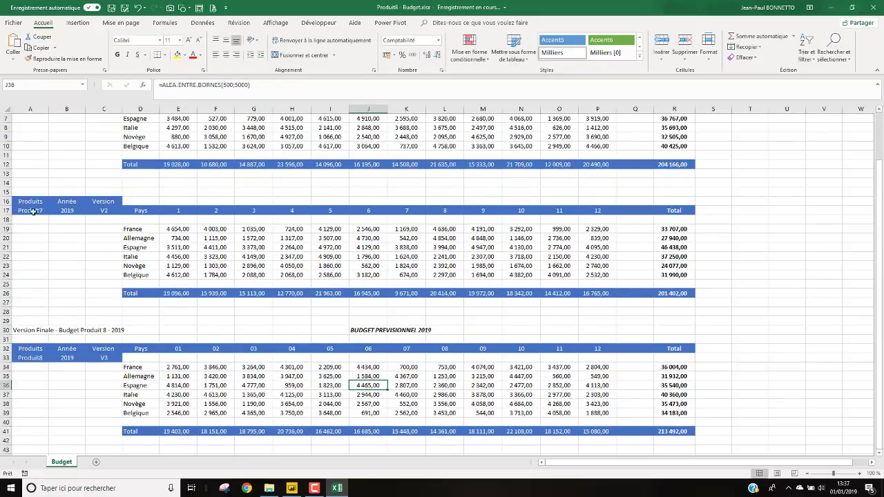
{"action": "left_click", "coordinate": [30, 210]}
{"action": "left_click", "coordinate": [196, 80]}
{"action": "key", "text": "BackSpace"}
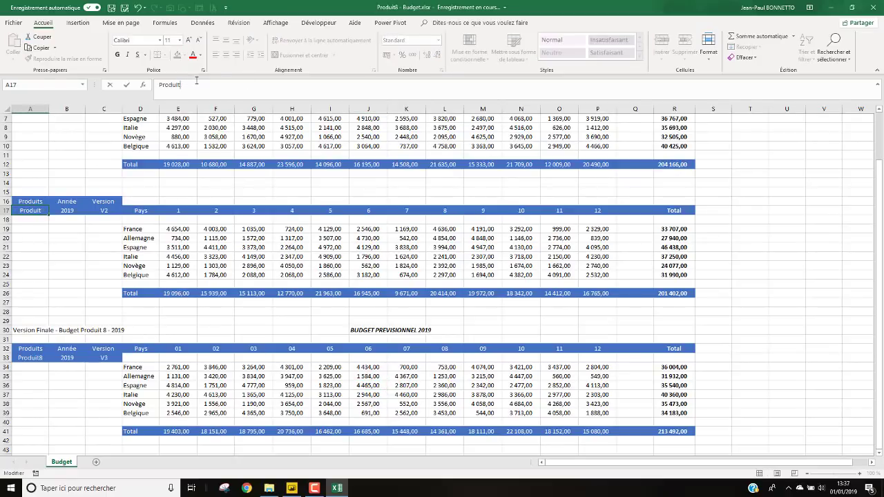
{"action": "type", "text": "8"}
{"action": "scroll", "coordinate": [78, 124], "scroll_direction": "up", "scroll_amount": 2}
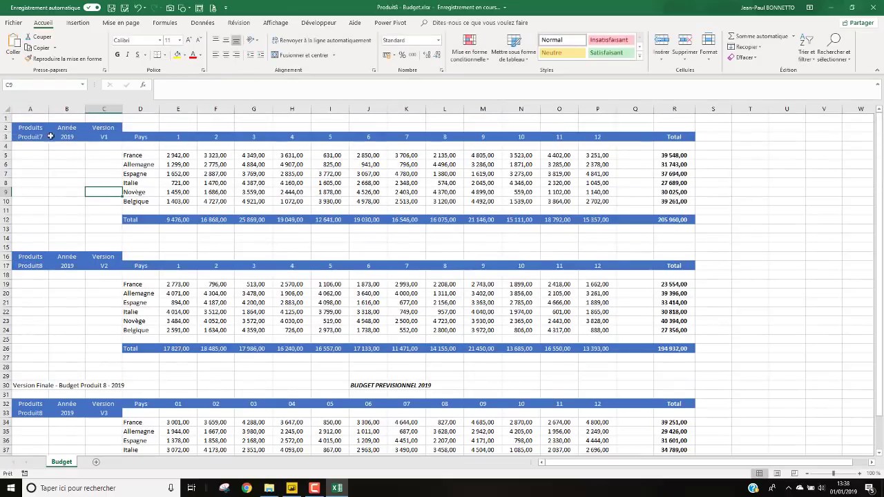
Change the V1 block's product name in cell A3 to Produit8 and close the workbook.
{"action": "left_click", "coordinate": [30, 137]}
{"action": "left_click", "coordinate": [196, 85]}
{"action": "key", "text": "BackSpace"}
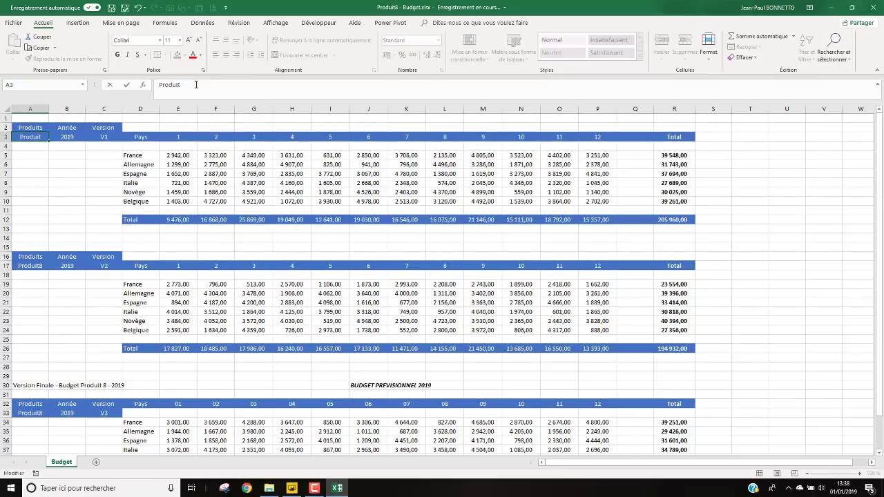
{"action": "type", "text": "8"}
{"action": "left_click", "coordinate": [70, 188]}
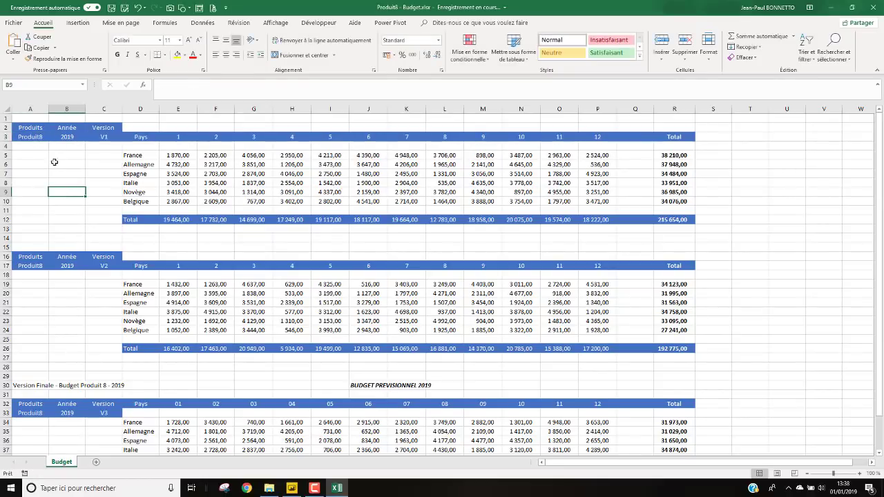
{"action": "scroll", "coordinate": [83, 153], "scroll_direction": "down", "scroll_amount": 6}
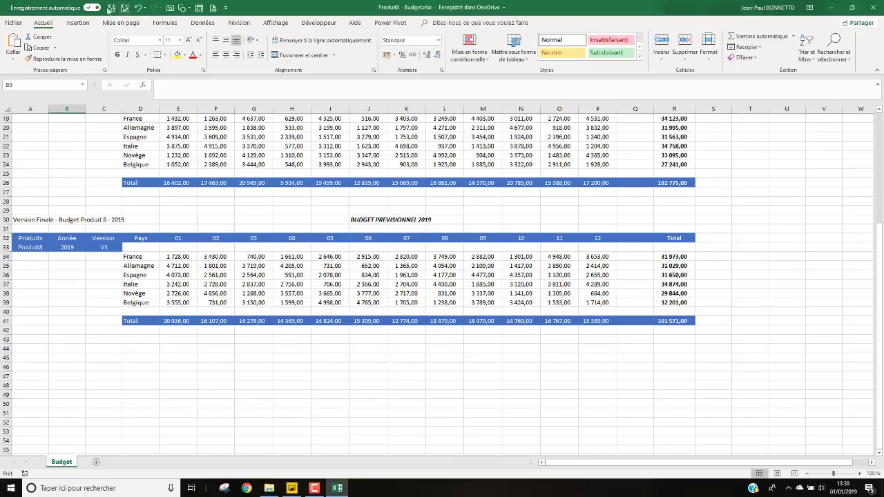
{"action": "left_click", "coordinate": [874, 9]}
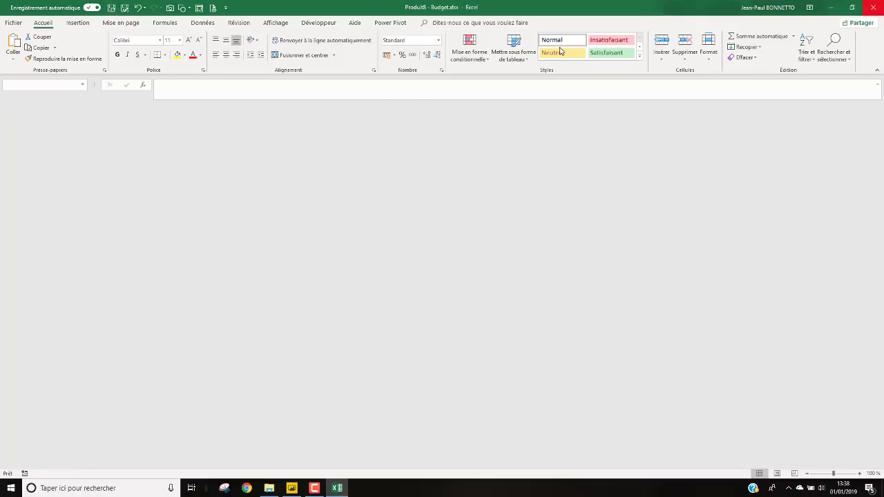
Switch to Power BI Desktop and check which products the last rows of the Budget Produits table cover.
{"action": "left_click", "coordinate": [291, 489]}
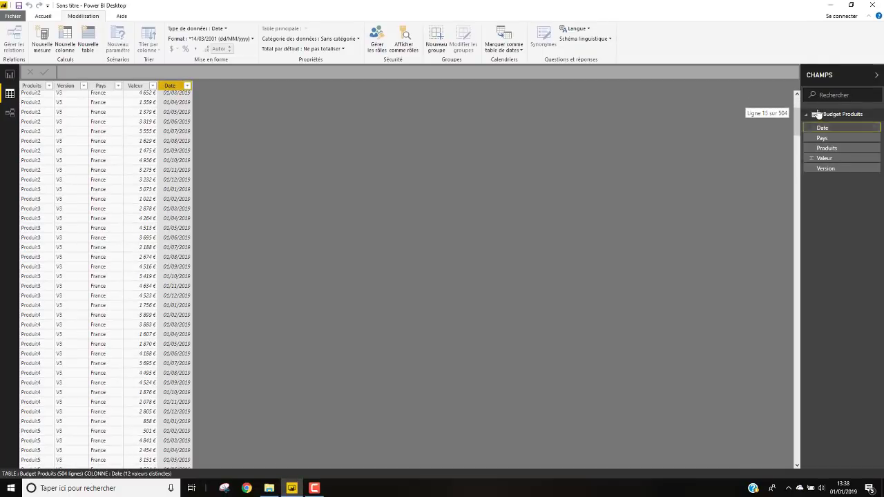
{"action": "left_click_drag", "start_coordinate": [797, 100], "coordinate": [807, 480]}
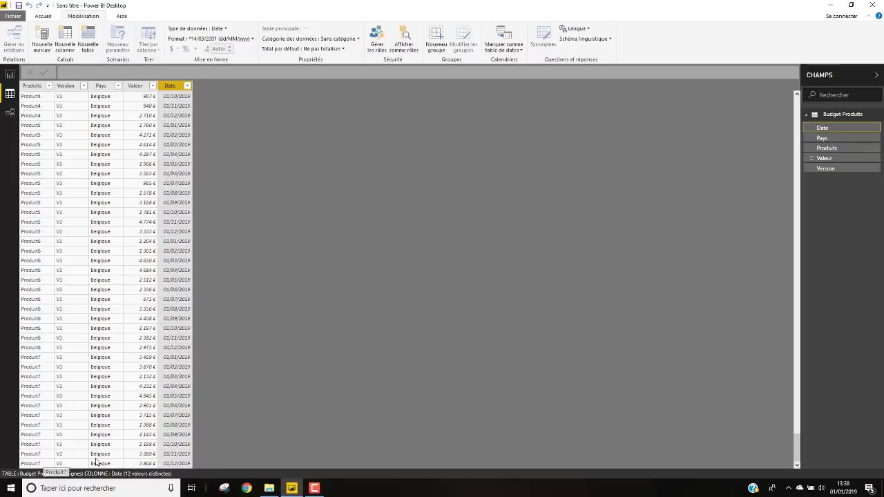
{"action": "scroll", "coordinate": [60, 415], "scroll_direction": "up", "scroll_amount": 15}
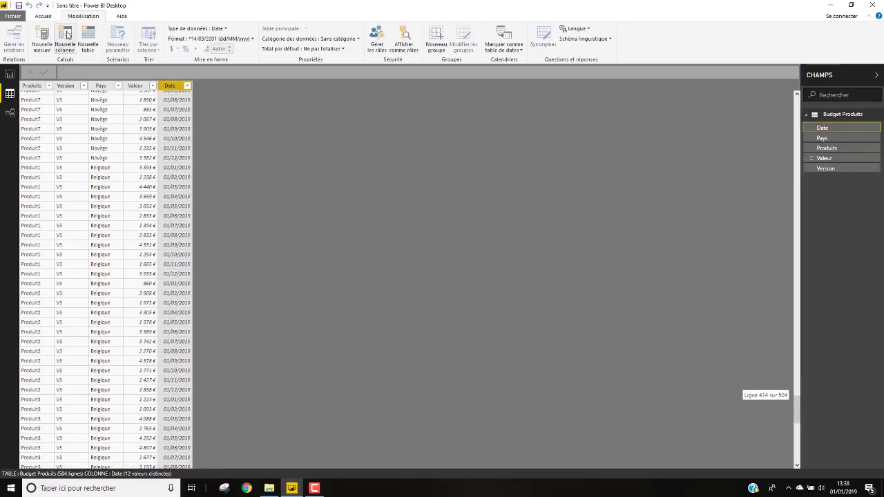
Refresh the report's data and look for Produit8 in the final rows of the Budget Produits table.
{"action": "left_click", "coordinate": [44, 16]}
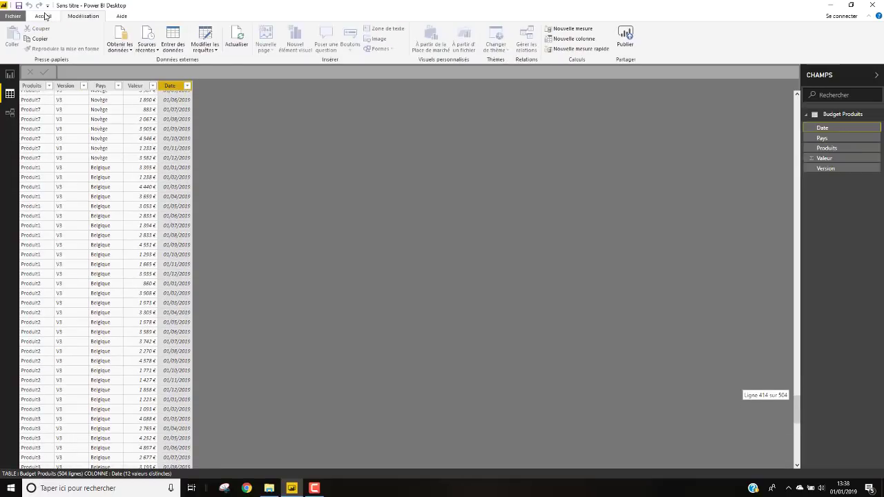
{"action": "left_click", "coordinate": [238, 36]}
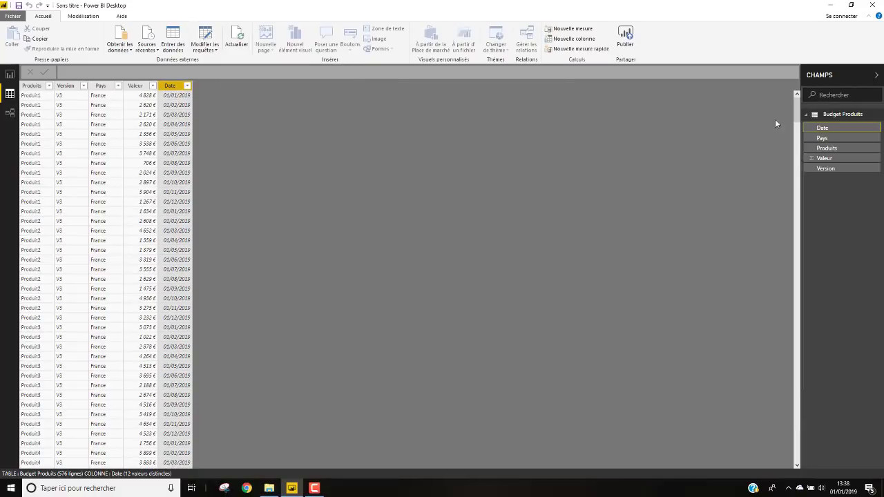
{"action": "left_click_drag", "start_coordinate": [798, 104], "coordinate": [797, 442]}
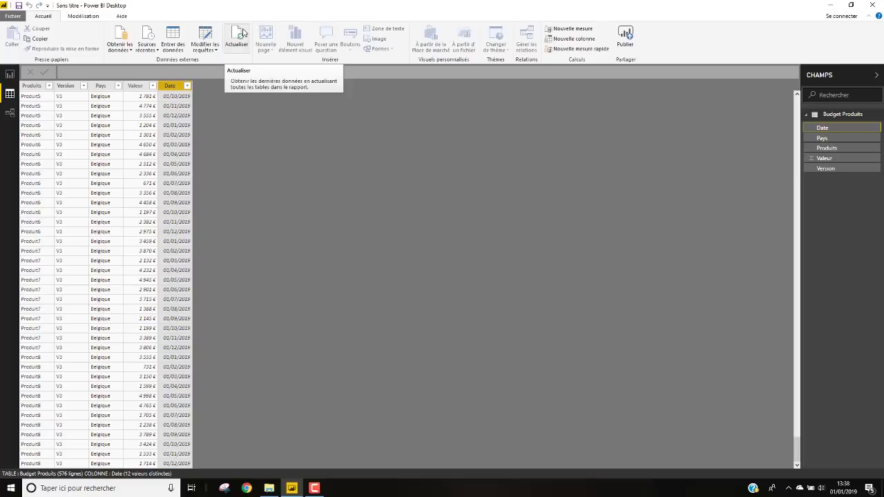
Open the Power Query Editor, review the RecupData function's code in the advanced editor, and close the code without changes.
{"action": "left_click", "coordinate": [205, 35]}
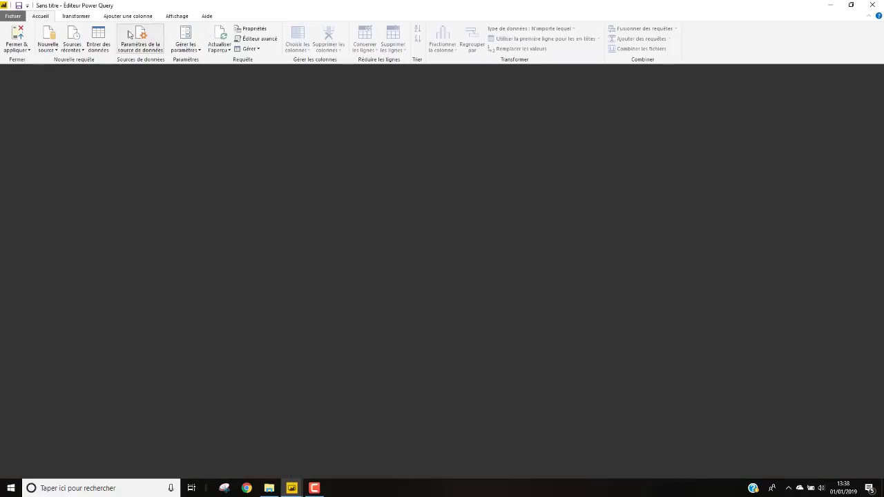
{"action": "left_click", "coordinate": [262, 40]}
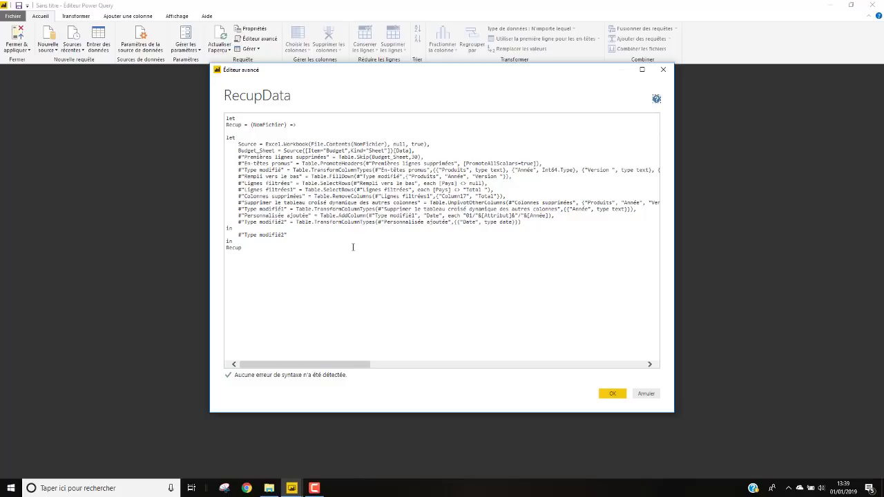
{"action": "left_click", "coordinate": [647, 397]}
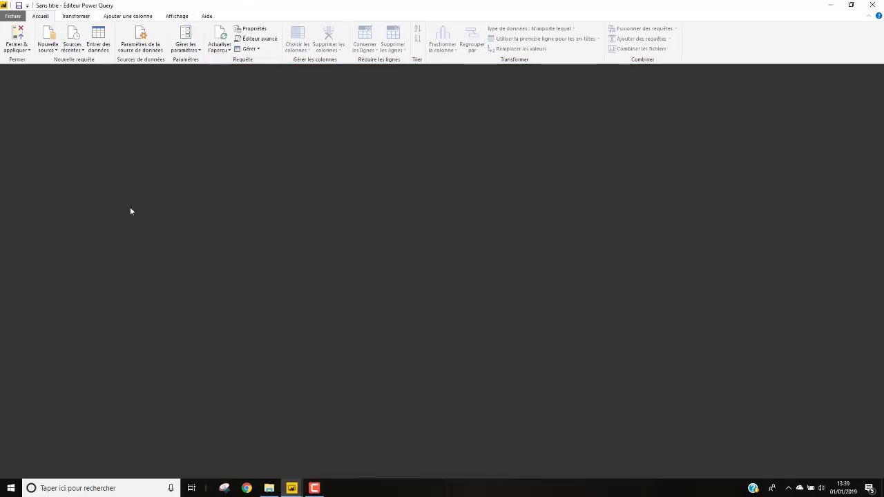
Switch to File Explorer to view the workbooks in the Budget Produits folder, and return to the Power BI Desktop report window.
{"action": "left_click", "coordinate": [269, 488]}
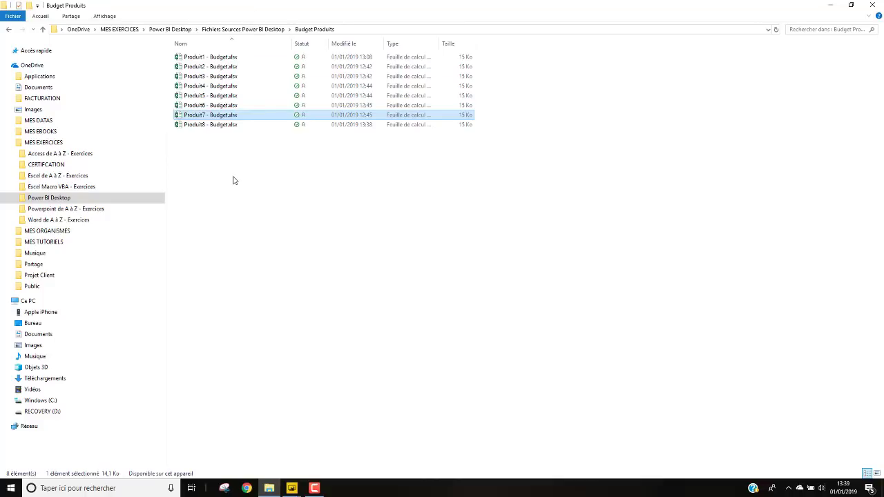
{"action": "left_click", "coordinate": [291, 488]}
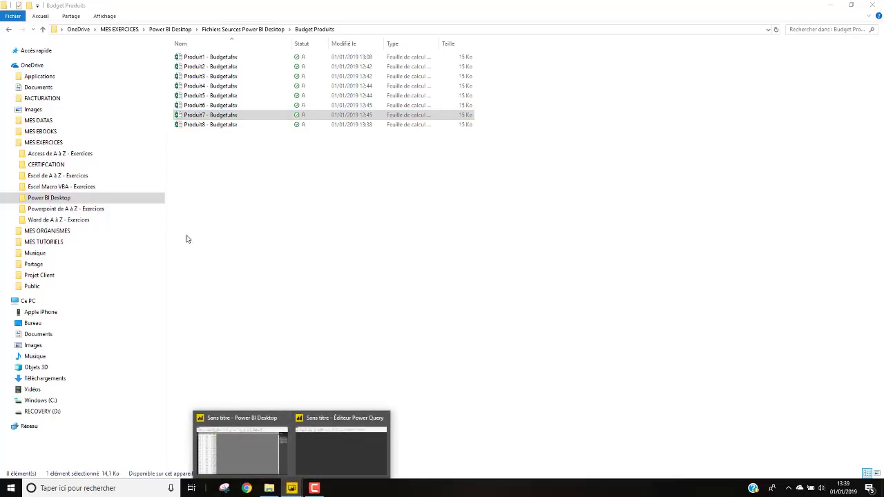
{"action": "left_click", "coordinate": [239, 452]}
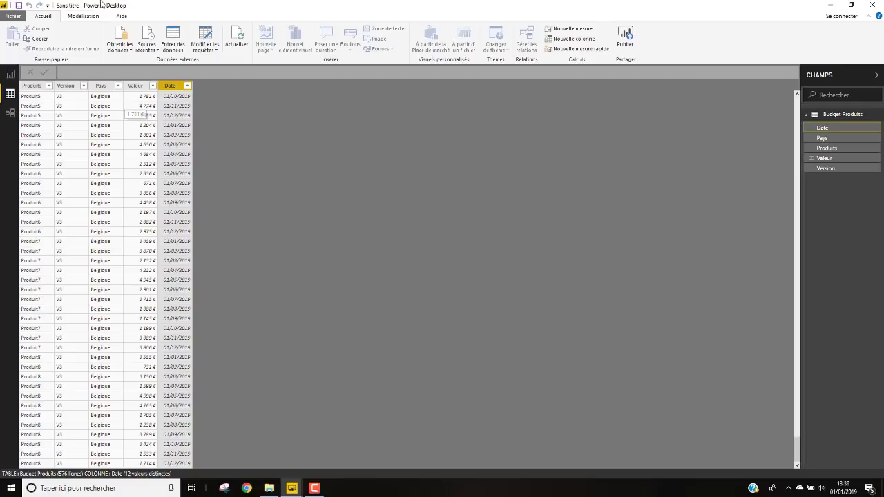
{"action": "left_click", "coordinate": [125, 49]}
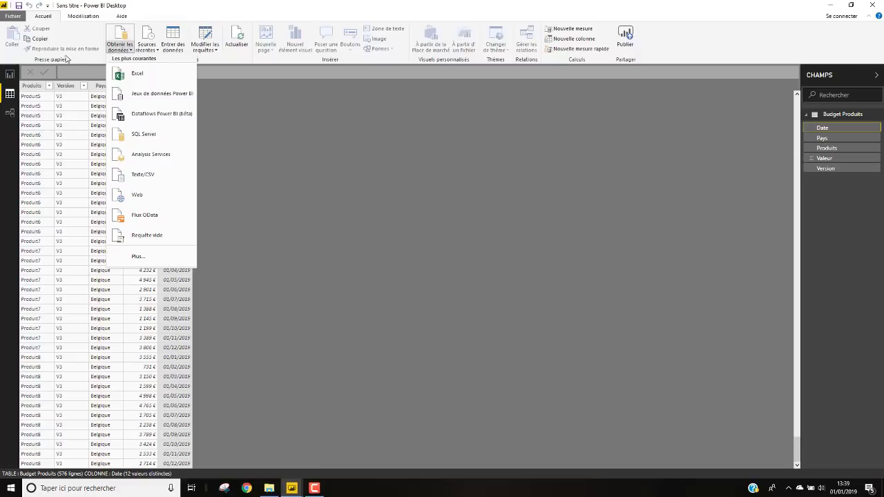
{"action": "left_click", "coordinate": [40, 101]}
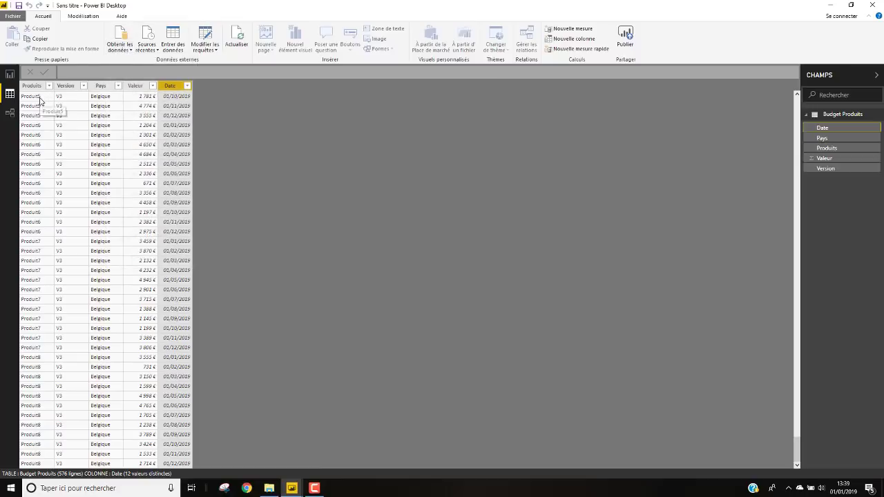